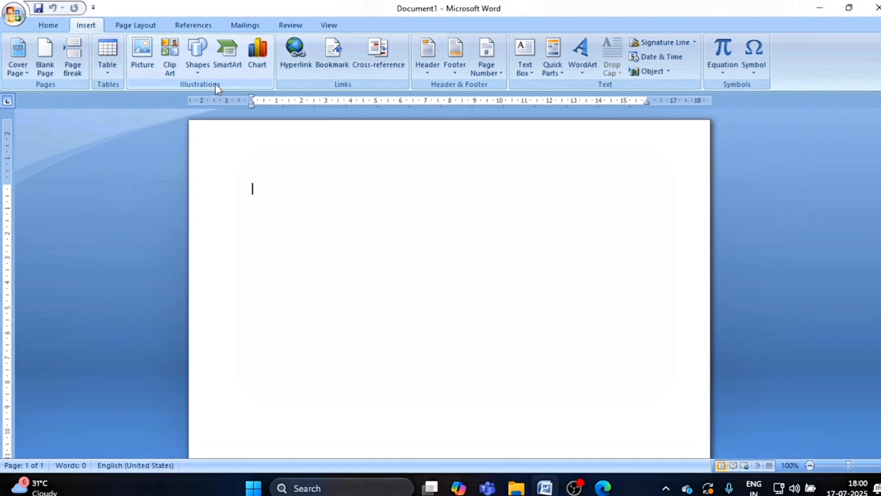
Step: Open the Insert Hyperlink dialog, switch to Edge and open the Online Locker link on the Indian Bank page, highlighting its address
{"action": "left_click", "coordinate": [295, 59]}
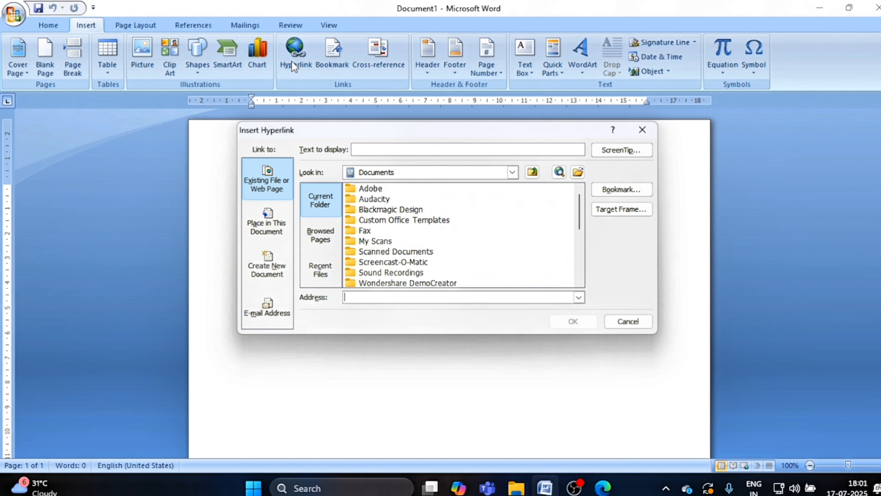
{"action": "left_click", "coordinate": [616, 489]}
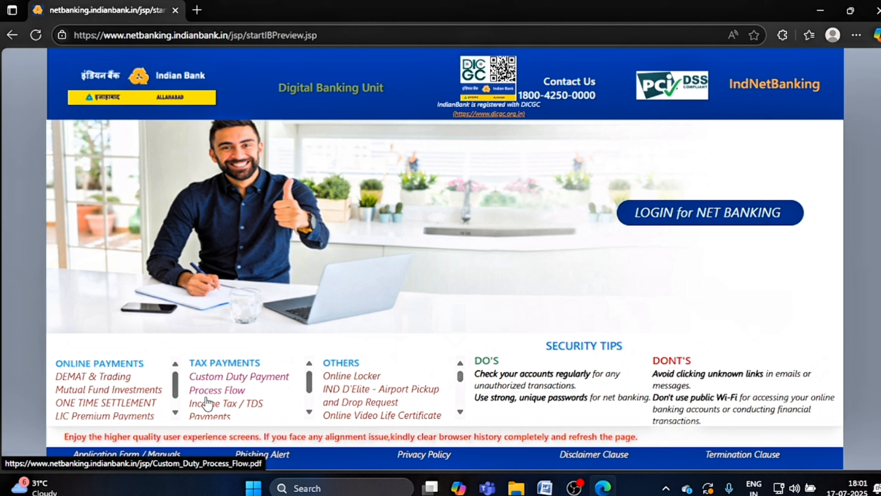
{"action": "left_click", "coordinate": [362, 379]}
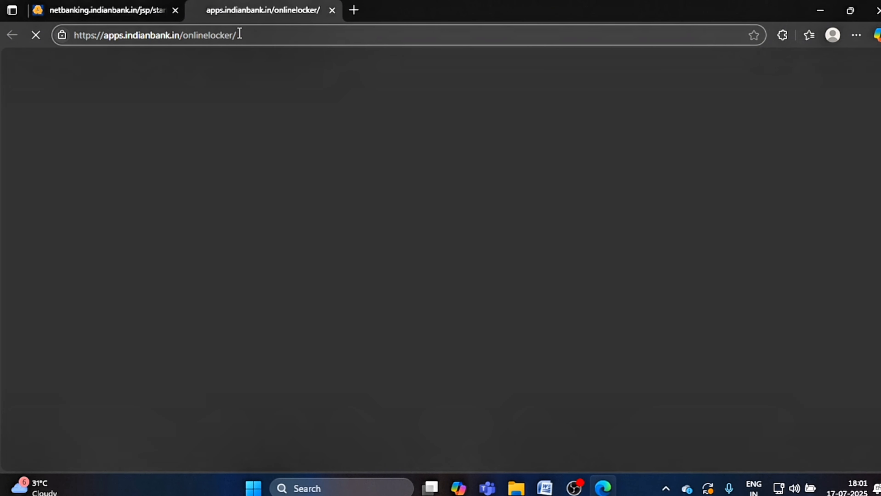
{"action": "left_click_drag", "start_coordinate": [239, 34], "coordinate": [81, 44]}
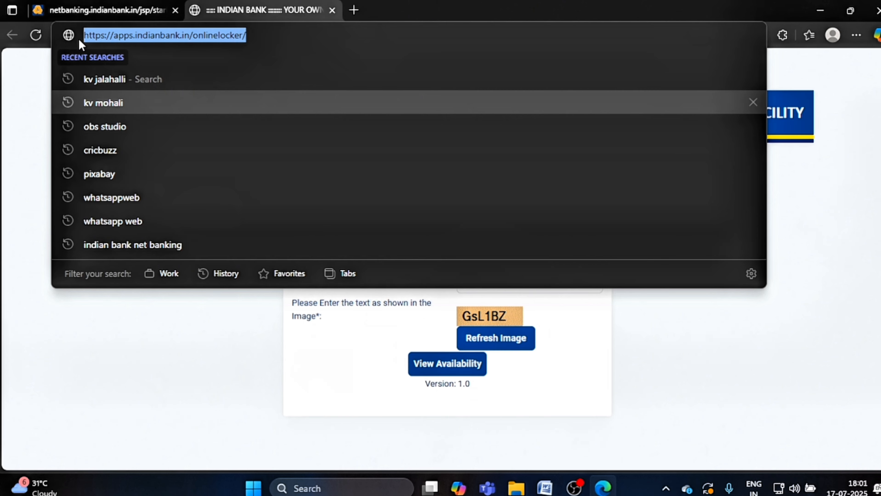
Step: Compare the Indian Bank net banking page and its Online Locker link with the Online Locker Facility page and address it leads to
{"action": "left_click", "coordinate": [91, 10]}
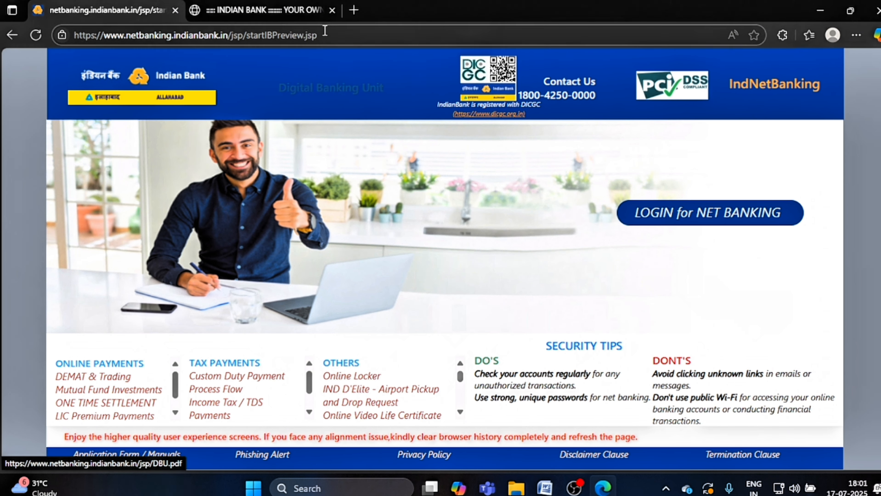
{"action": "left_click", "coordinate": [291, 11]}
{"action": "left_click", "coordinate": [252, 36]}
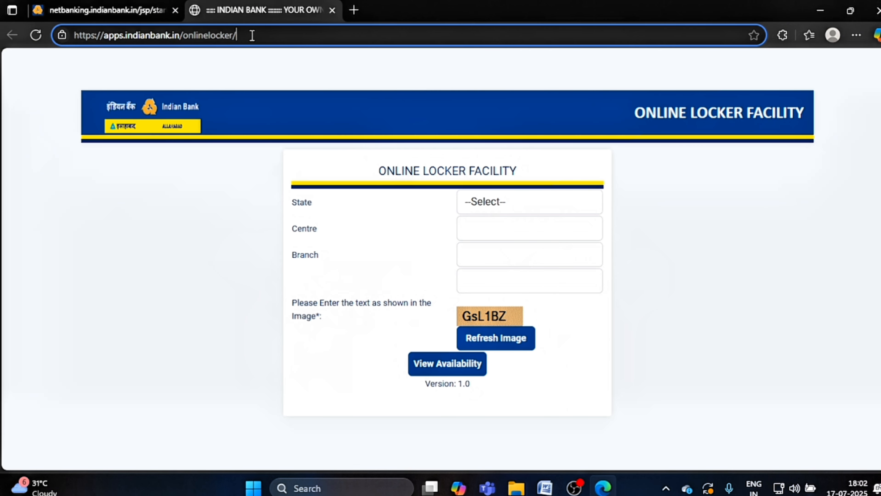
{"action": "left_click_drag", "start_coordinate": [251, 35], "coordinate": [102, 36]}
{"action": "left_click", "coordinate": [104, 11]}
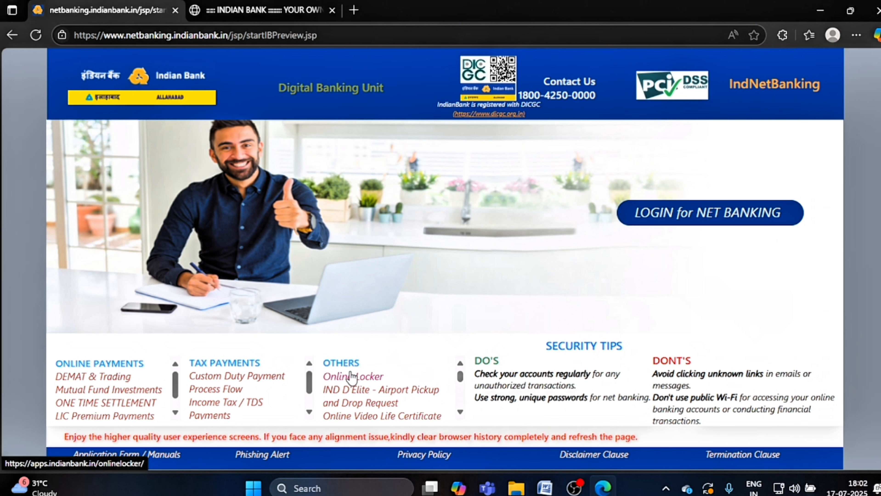
{"action": "left_click", "coordinate": [284, 9]}
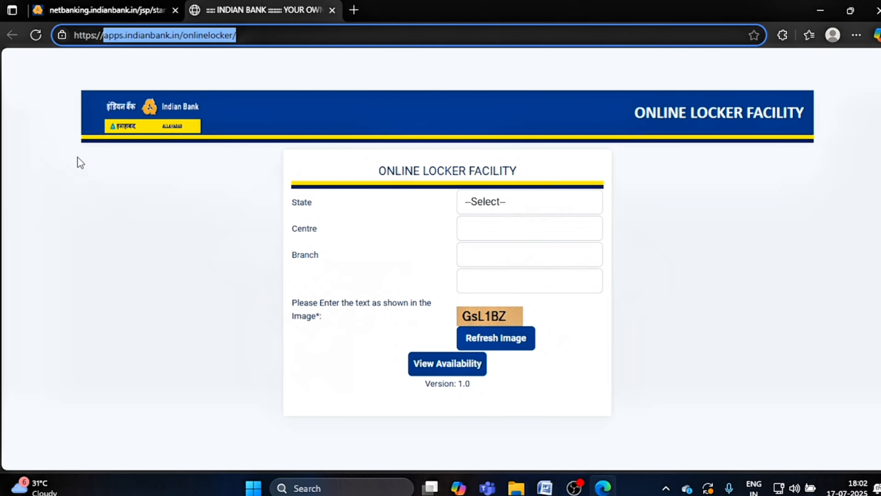
{"action": "left_click", "coordinate": [103, 10]}
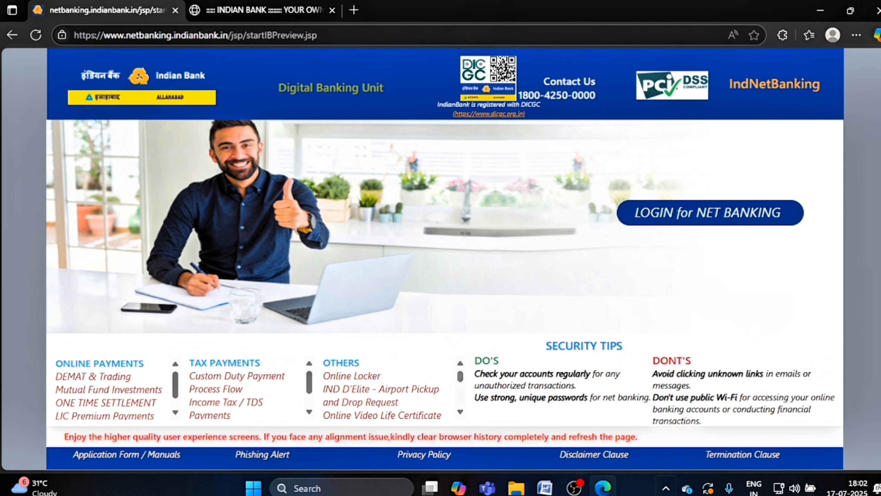
{"action": "left_click", "coordinate": [288, 17]}
{"action": "left_click", "coordinate": [101, 14]}
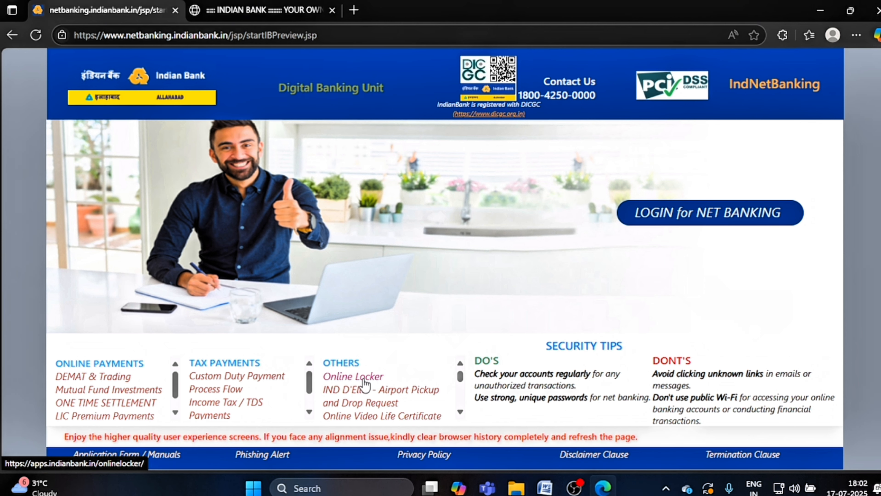
{"action": "left_click", "coordinate": [352, 376]}
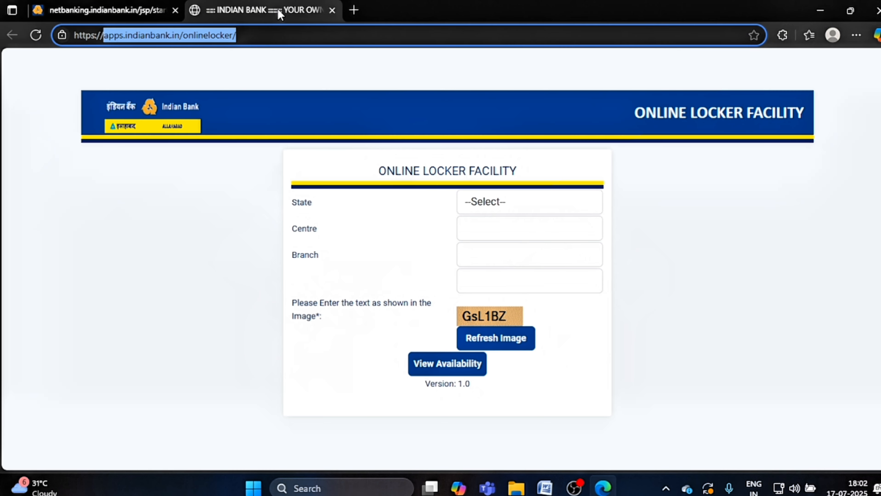
Step: Switch back to Word, close the open dialog and fill the blank document with sample text using =rand(6)
{"action": "left_click", "coordinate": [823, 12]}
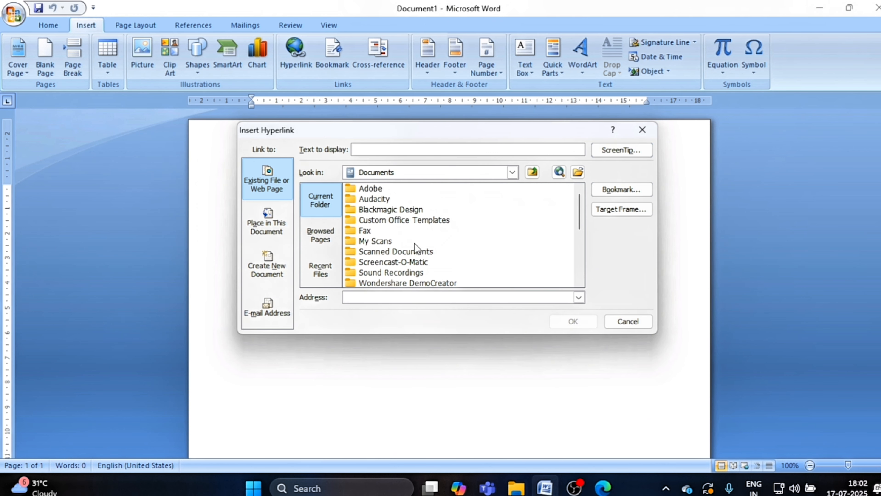
{"action": "left_click", "coordinate": [642, 129]}
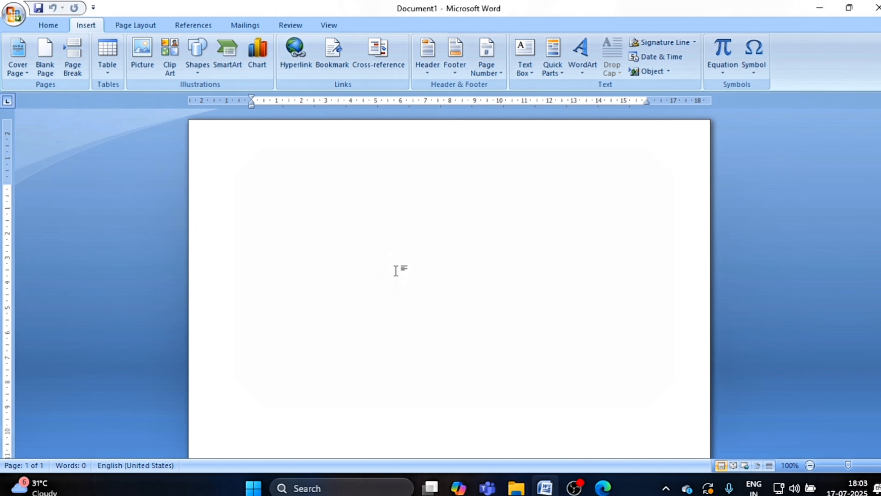
{"action": "type", "text": "=rand"}
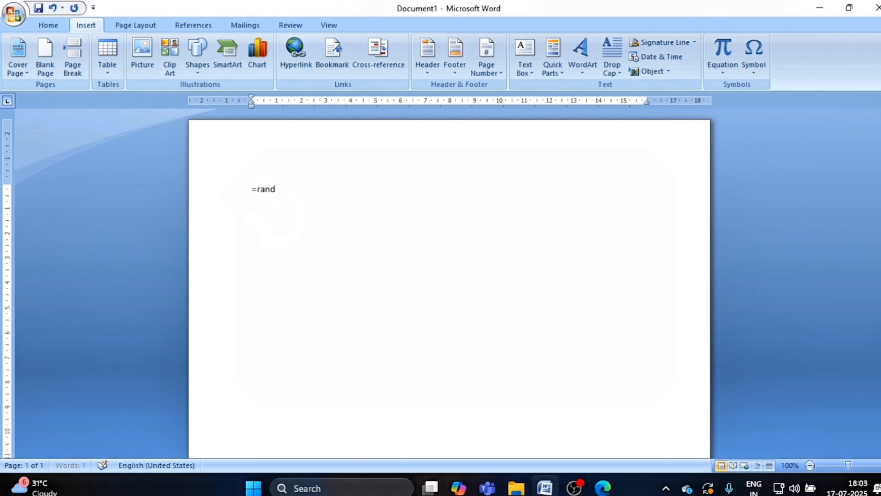
{"action": "type", "text": "(5"}
{"action": "key", "text": "BackSpace"}
{"action": "type", "text": "6)"}
{"action": "key", "text": "Return"}
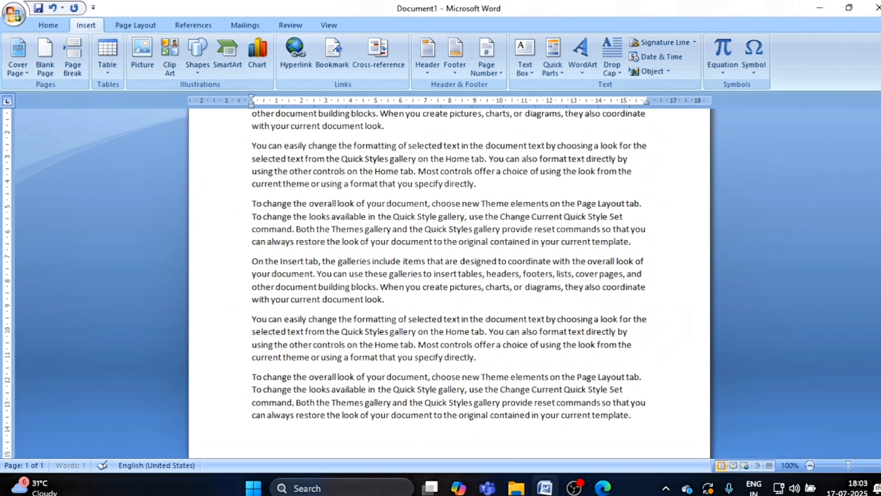
{"action": "scroll", "coordinate": [449, 246], "scroll_direction": "up", "scroll_amount": 7}
{"action": "scroll", "coordinate": [449, 247], "scroll_direction": "up", "scroll_amount": 1}
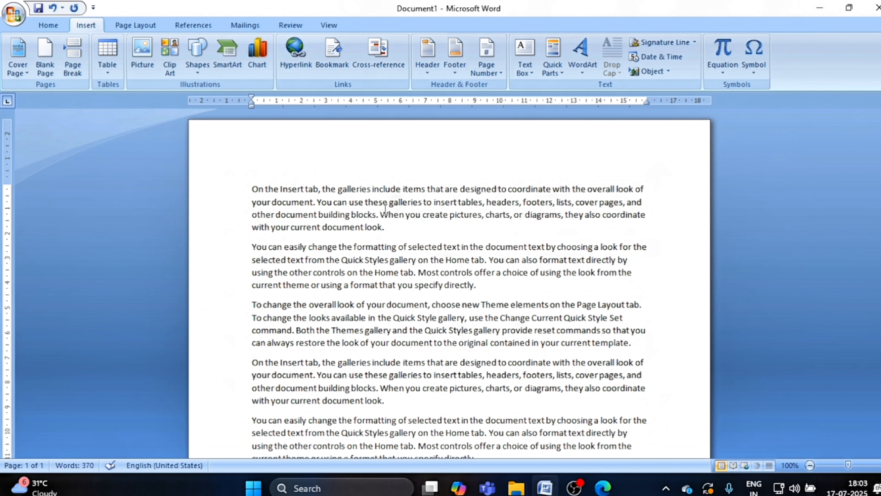
{"action": "left_click_drag", "start_coordinate": [401, 190], "coordinate": [371, 189]}
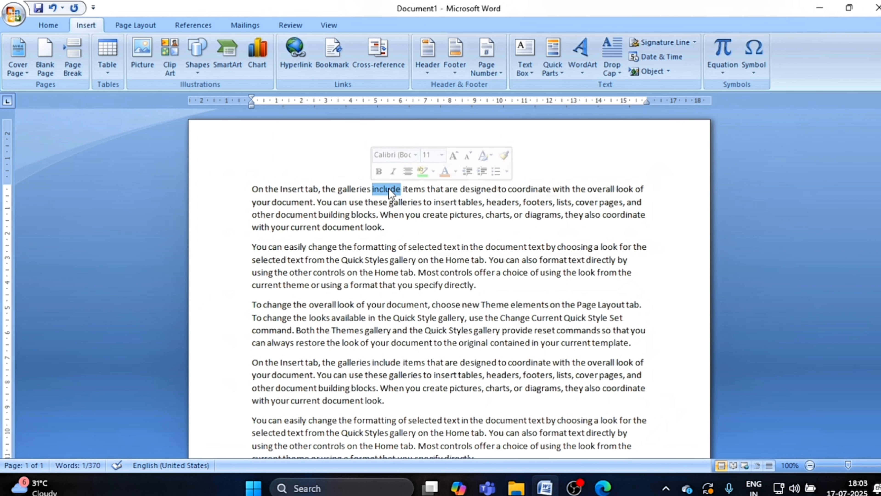
{"action": "left_click", "coordinate": [286, 59]}
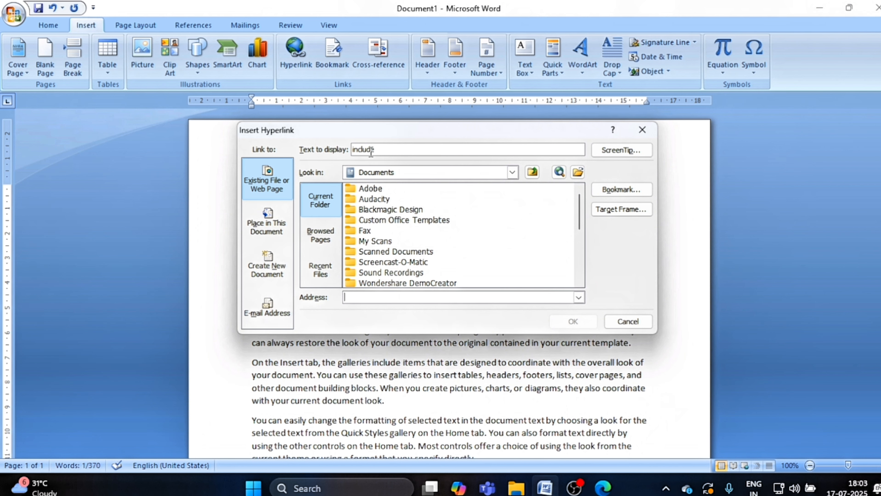
{"action": "left_click", "coordinate": [642, 129]}
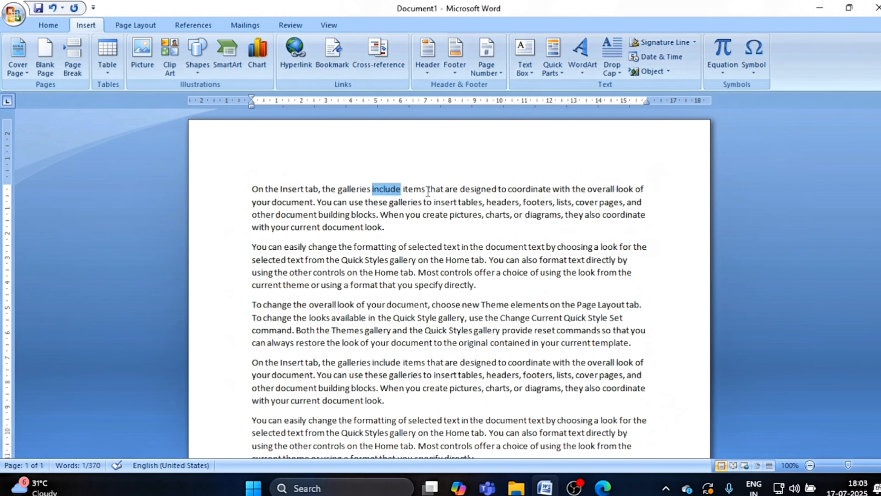
Step: Start a hyperlink on the words "include items" in the first paragraph and look through the Documents folder for a target file
{"action": "left_click_drag", "start_coordinate": [427, 191], "coordinate": [372, 190]}
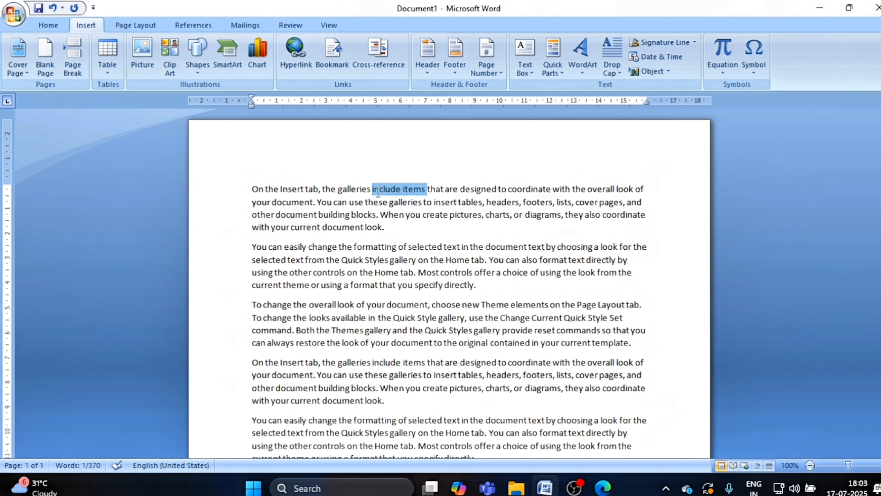
{"action": "left_click", "coordinate": [298, 53]}
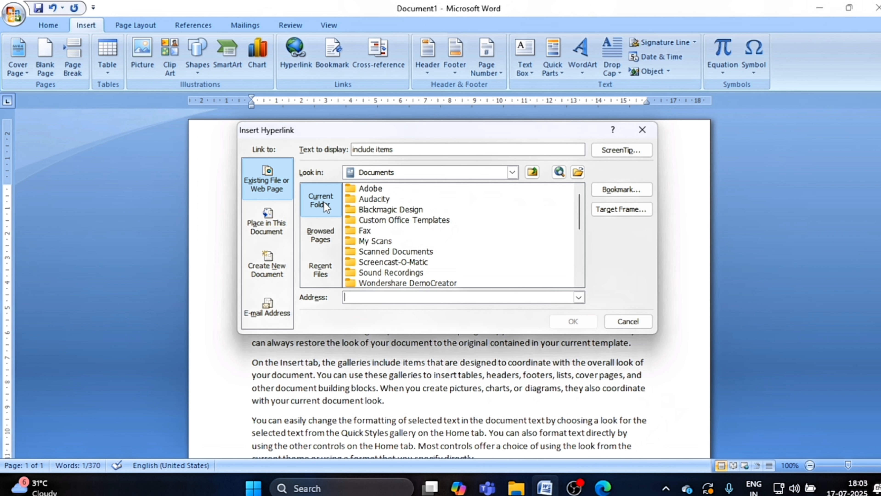
{"action": "scroll", "coordinate": [466, 238], "scroll_direction": "down", "scroll_amount": 1}
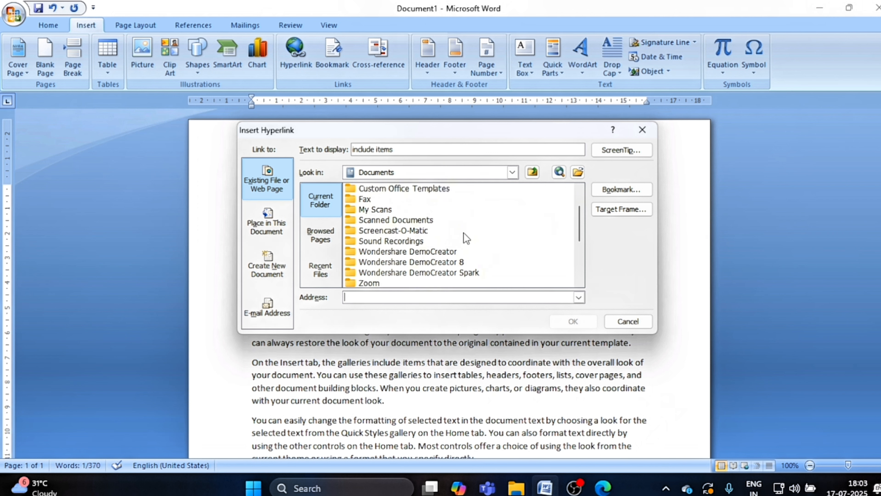
{"action": "scroll", "coordinate": [465, 237], "scroll_direction": "down", "scroll_amount": 1}
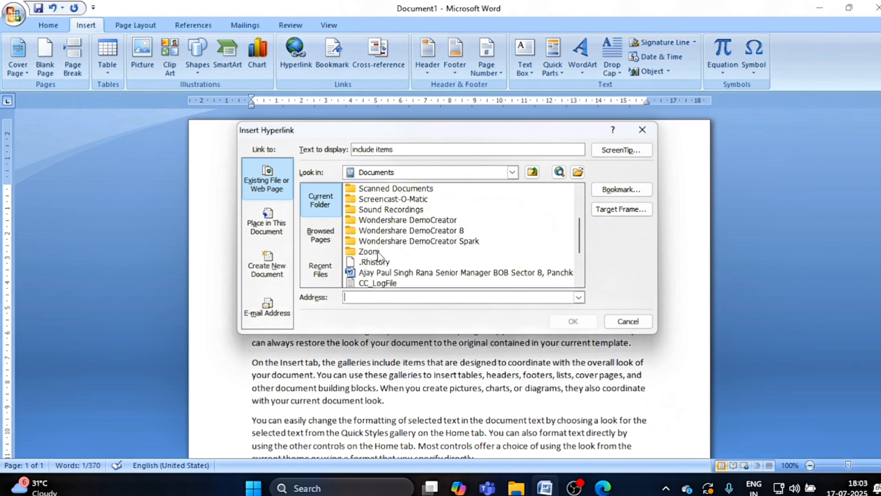
Step: Examine the browsed pages and recent files offered as hyperlink targets
{"action": "left_click", "coordinate": [330, 239]}
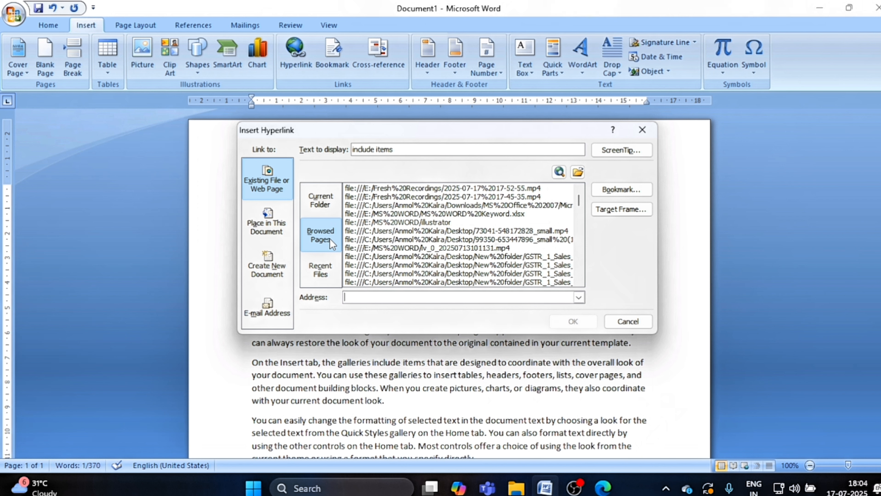
{"action": "scroll", "coordinate": [431, 257], "scroll_direction": "down", "scroll_amount": 2}
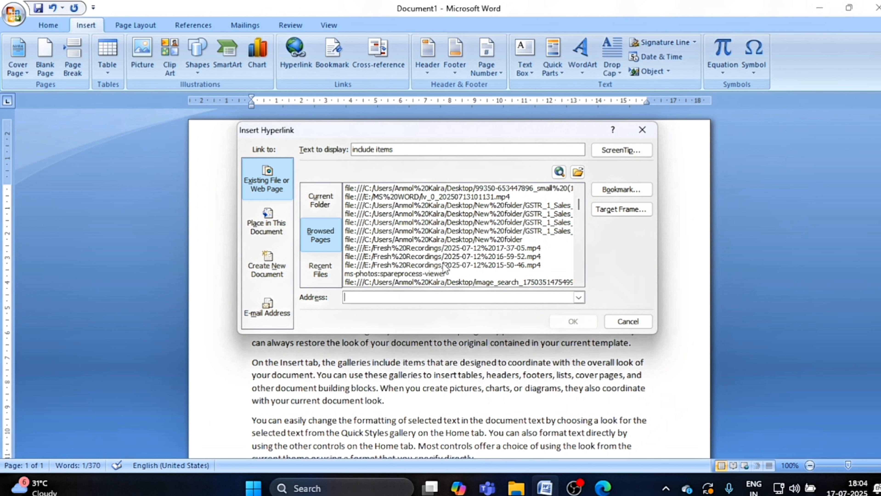
{"action": "scroll", "coordinate": [448, 267], "scroll_direction": "down", "scroll_amount": 8}
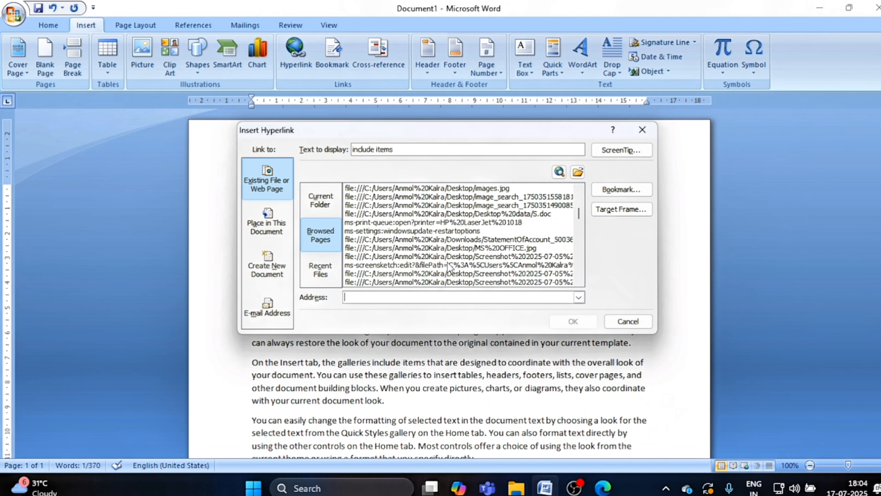
{"action": "scroll", "coordinate": [449, 267], "scroll_direction": "down", "scroll_amount": 3}
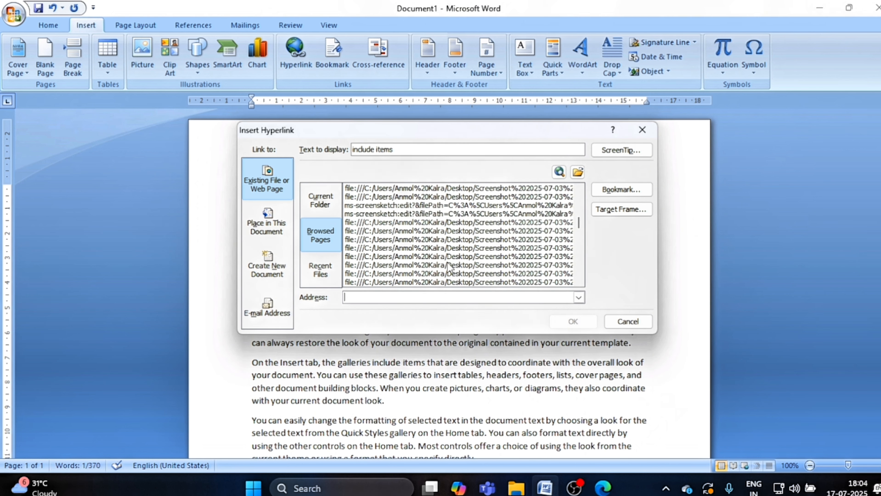
{"action": "left_click", "coordinate": [323, 274]}
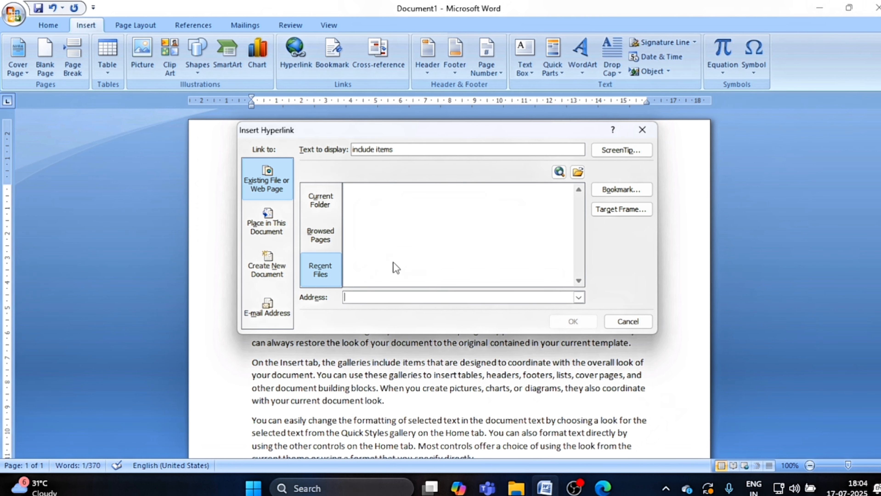
{"action": "left_click", "coordinate": [316, 238]}
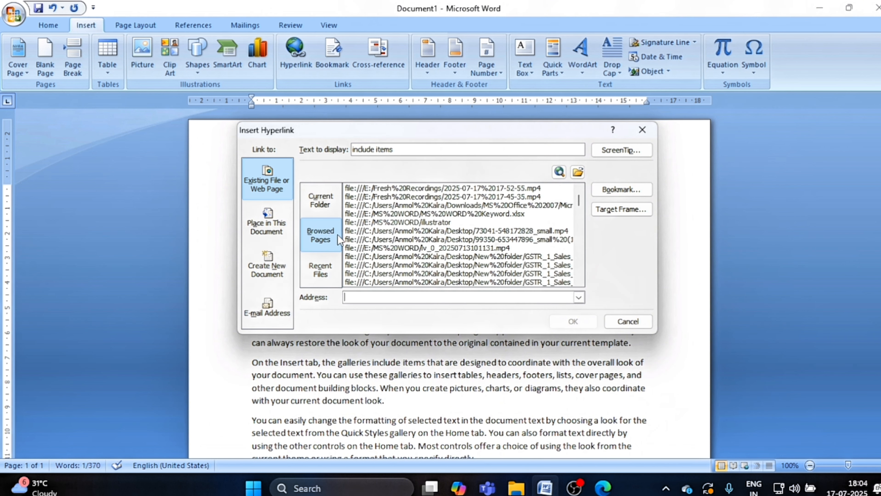
{"action": "scroll", "coordinate": [472, 245], "scroll_direction": "down", "scroll_amount": 3}
{"action": "scroll", "coordinate": [472, 246], "scroll_direction": "down", "scroll_amount": 5}
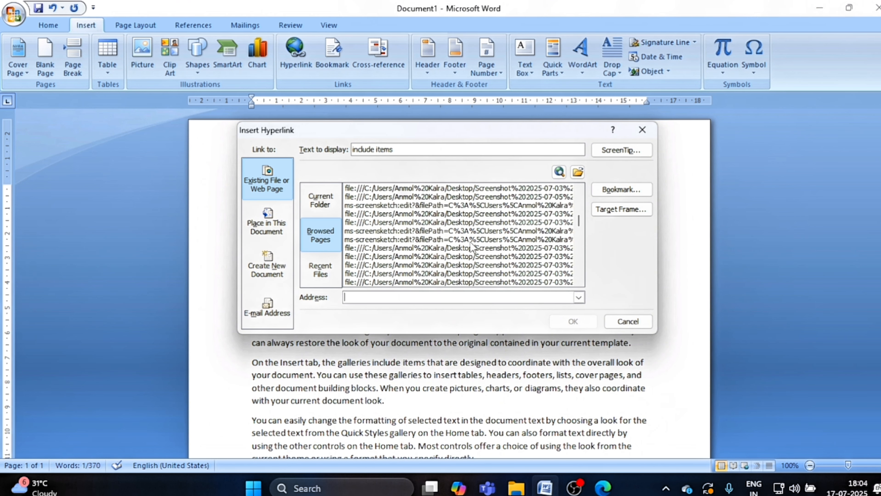
Step: Link "include items" to the image file img20240717_18425372 in the Documents folder
{"action": "left_click", "coordinate": [318, 200]}
{"action": "scroll", "coordinate": [474, 258], "scroll_direction": "down", "scroll_amount": 2}
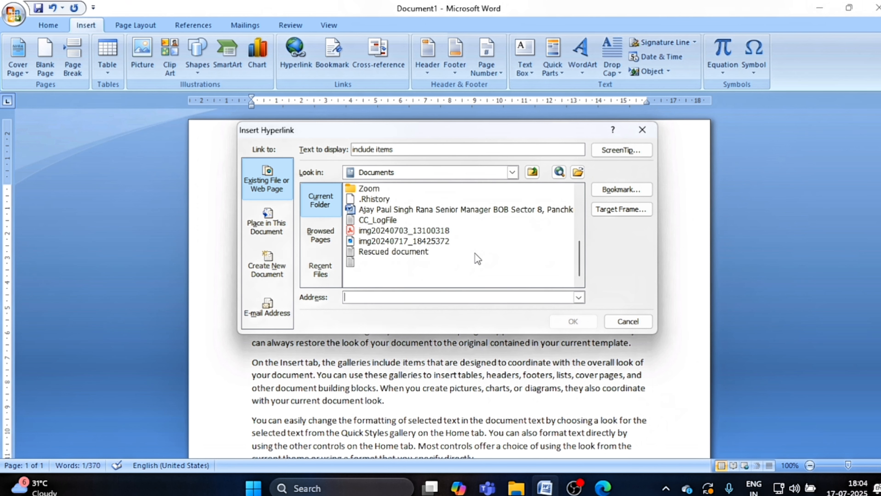
{"action": "left_click", "coordinate": [399, 241]}
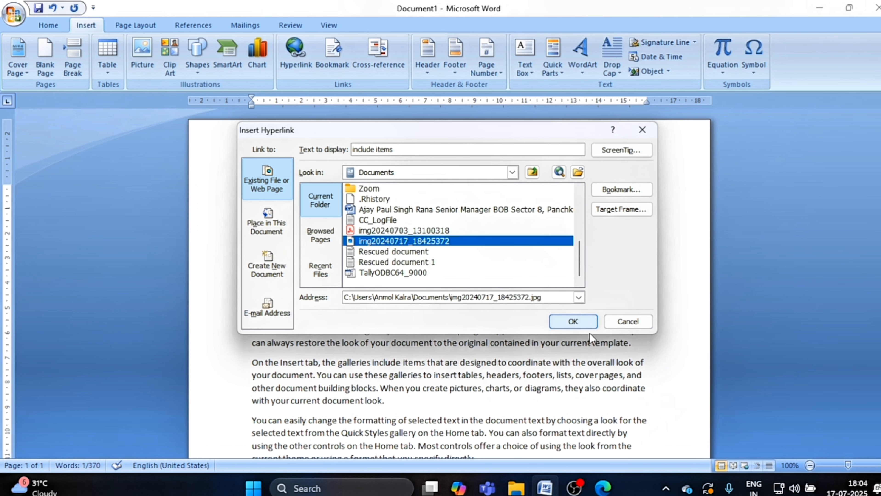
{"action": "left_click", "coordinate": [572, 321]}
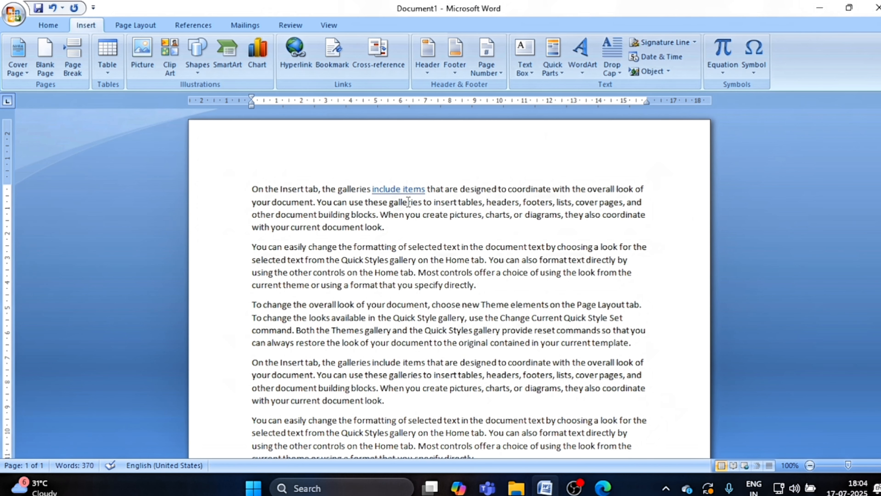
Step: Follow the "include items" hyperlink and accept the security notice to open the linked image
{"action": "mouse_move", "coordinate": [407, 195]}
{"action": "left_click", "coordinate": [392, 191], "text": "ctrl"}
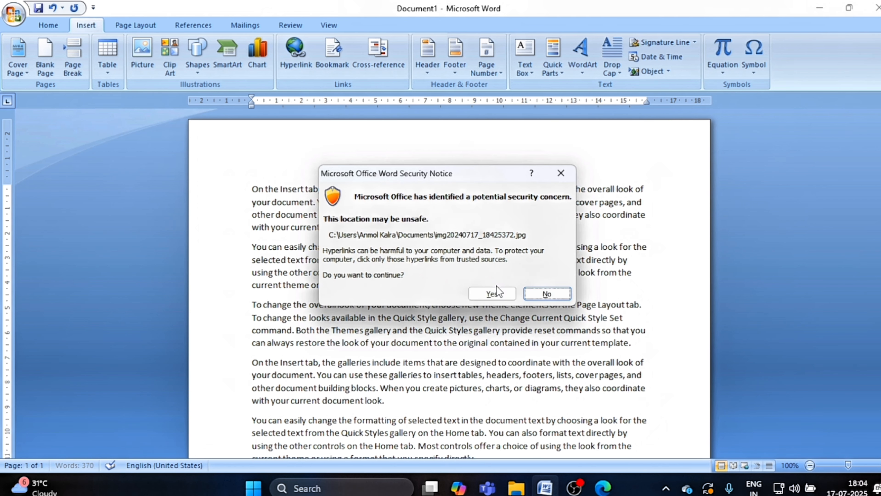
{"action": "left_click", "coordinate": [495, 290]}
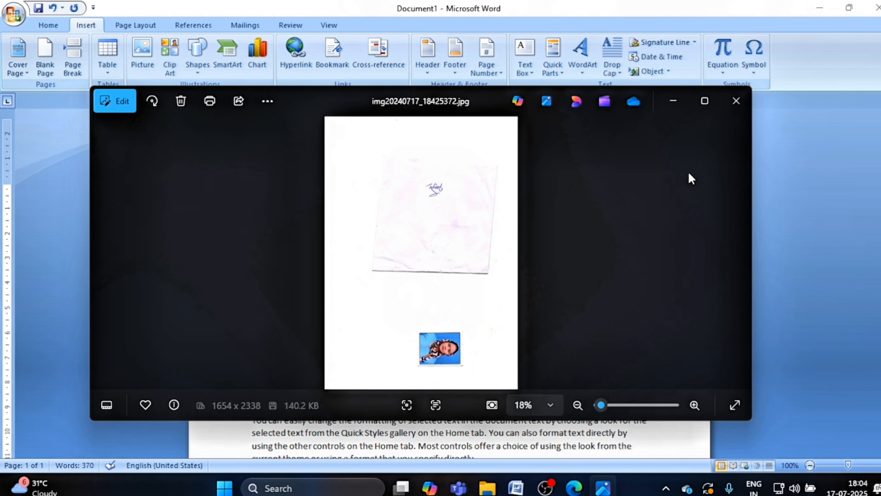
Step: Close the linked image and view the hyperlink options for a place in this document
{"action": "left_click", "coordinate": [735, 103]}
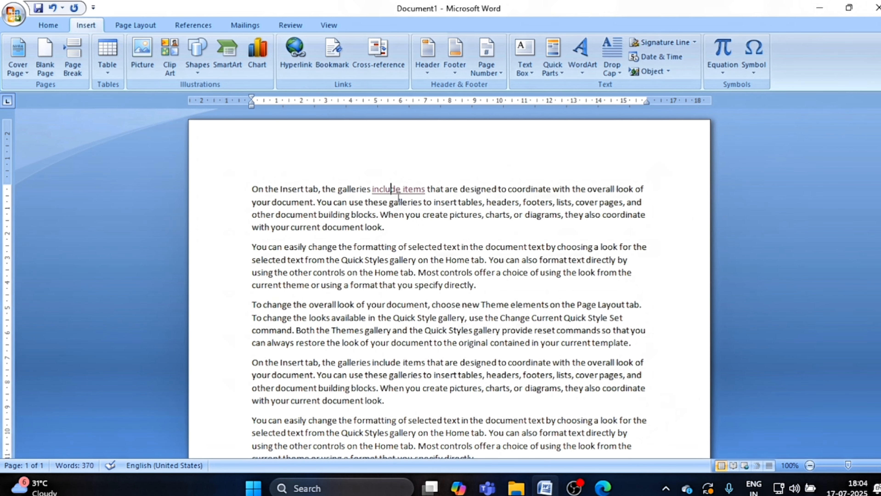
{"action": "mouse_move", "coordinate": [394, 191]}
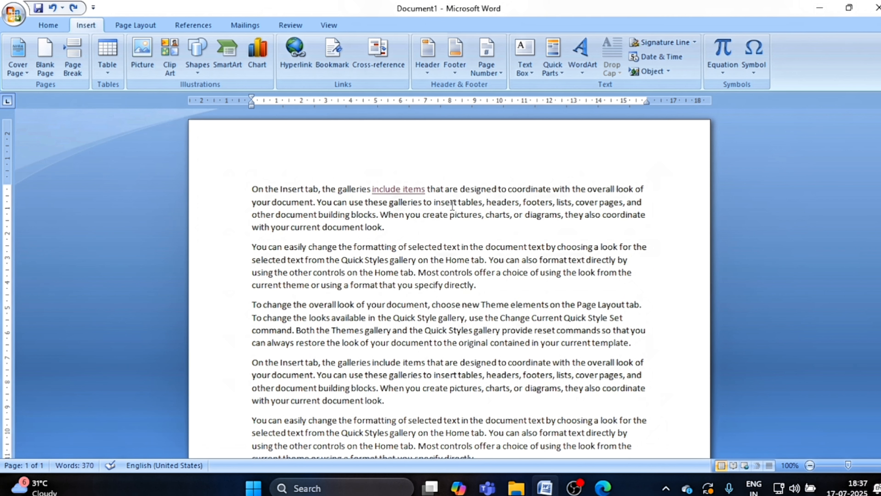
{"action": "left_click", "coordinate": [299, 57]}
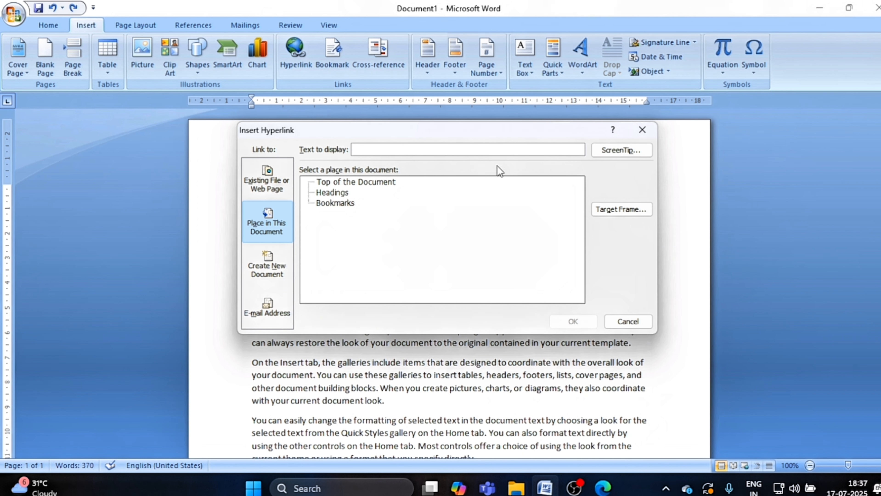
{"action": "left_click", "coordinate": [642, 129]}
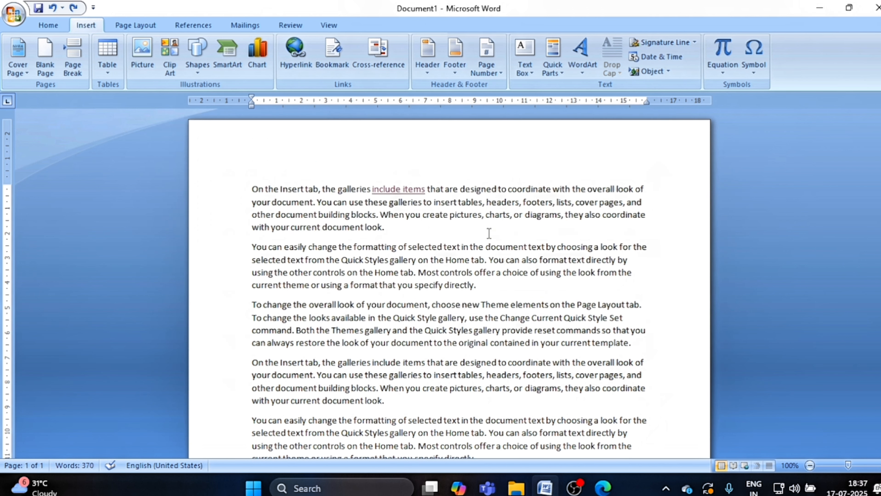
Step: Add the line "Telegram Channel :-- Decodecomputers" below the last paragraph
{"action": "scroll", "coordinate": [486, 233], "scroll_direction": "down", "scroll_amount": 4}
{"action": "scroll", "coordinate": [487, 234], "scroll_direction": "down", "scroll_amount": 2}
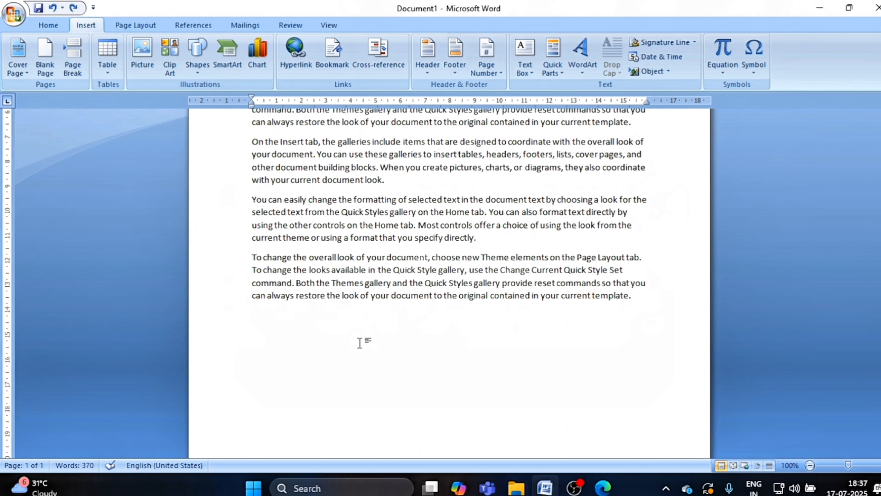
{"action": "key", "text": "Return"}
{"action": "key", "text": "Return"}
{"action": "type", "text": "Te"}
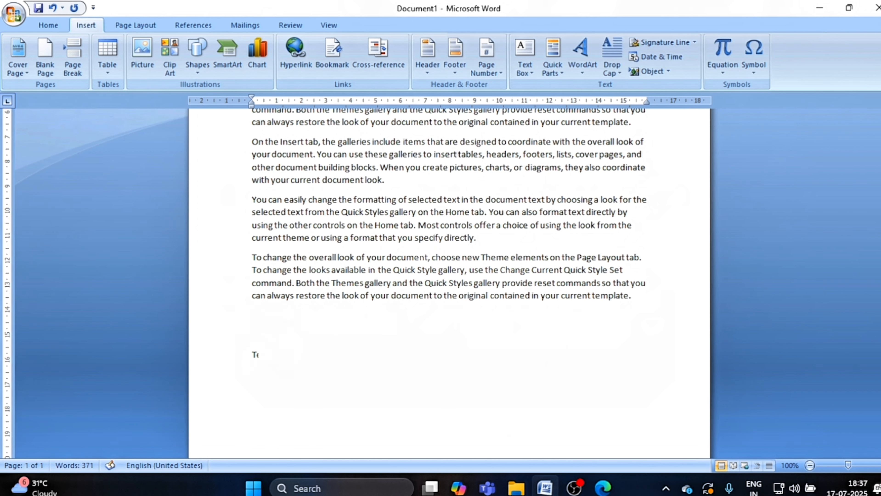
{"action": "type", "text": "legram Channel  Dec"}
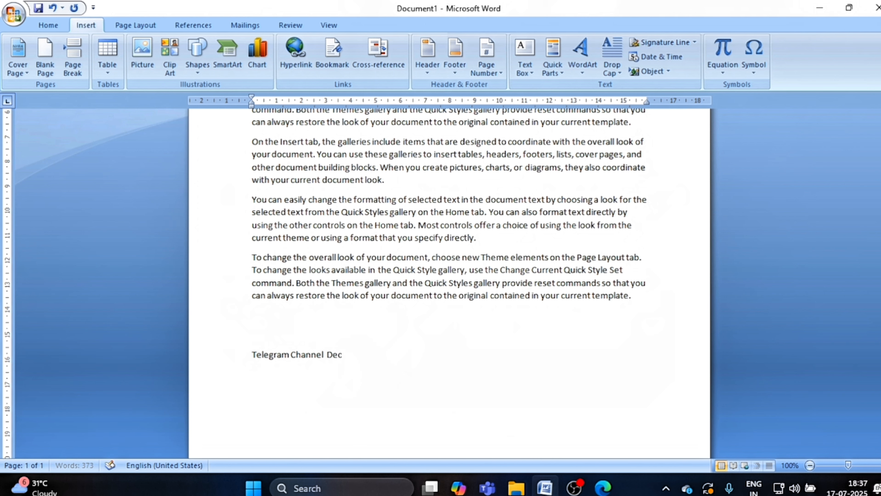
{"action": "type", "text": "odecomputers"}
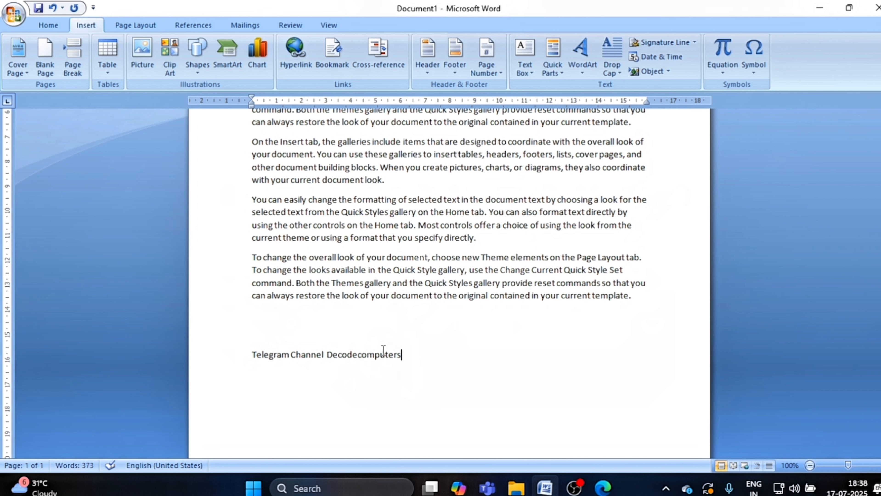
{"action": "left_click", "coordinate": [328, 358]}
{"action": "type", "text": ":--"}
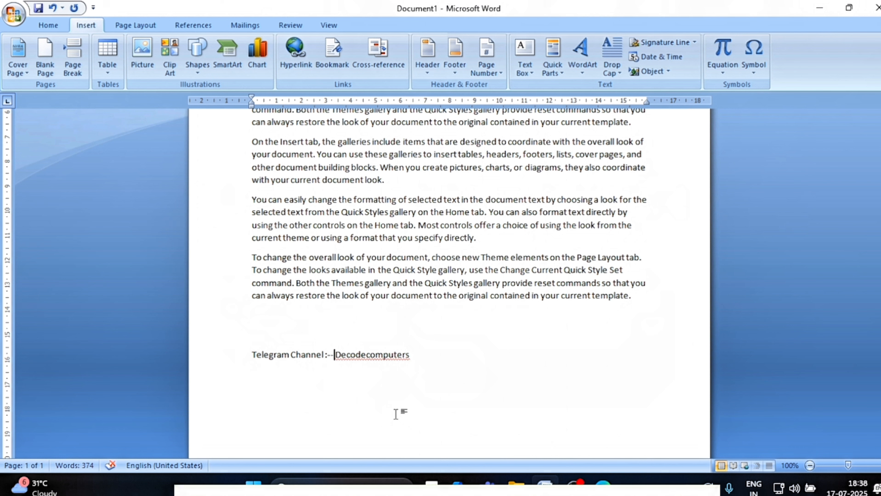
Step: Make the word "Decodecomputers" bold and set its font size to 20
{"action": "double_click", "coordinate": [412, 354]}
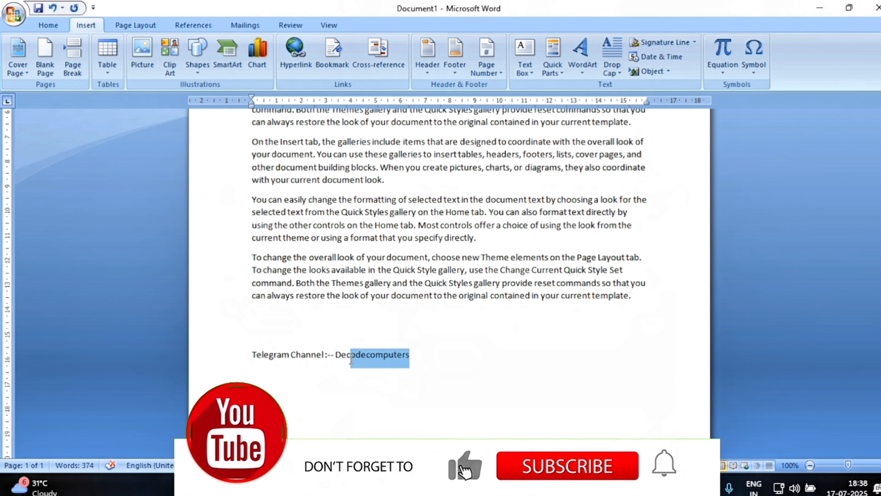
{"action": "left_click", "coordinate": [48, 25]}
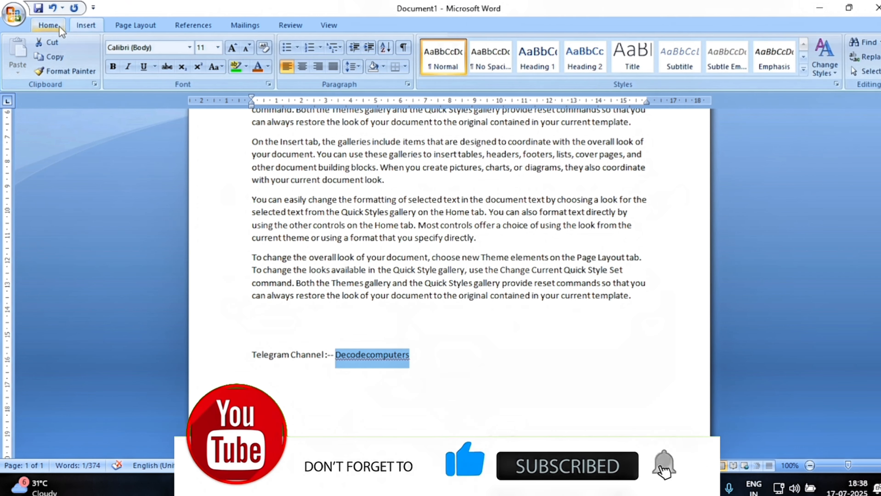
{"action": "left_click", "coordinate": [113, 66]}
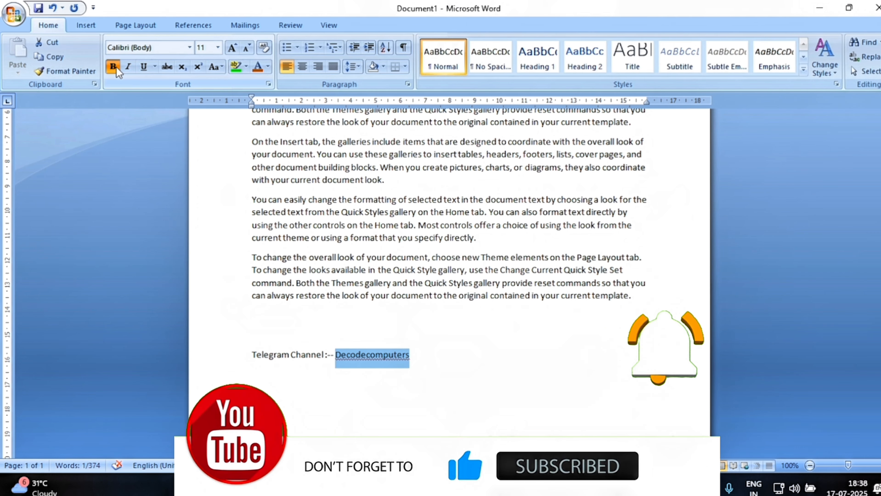
{"action": "left_click", "coordinate": [218, 47]}
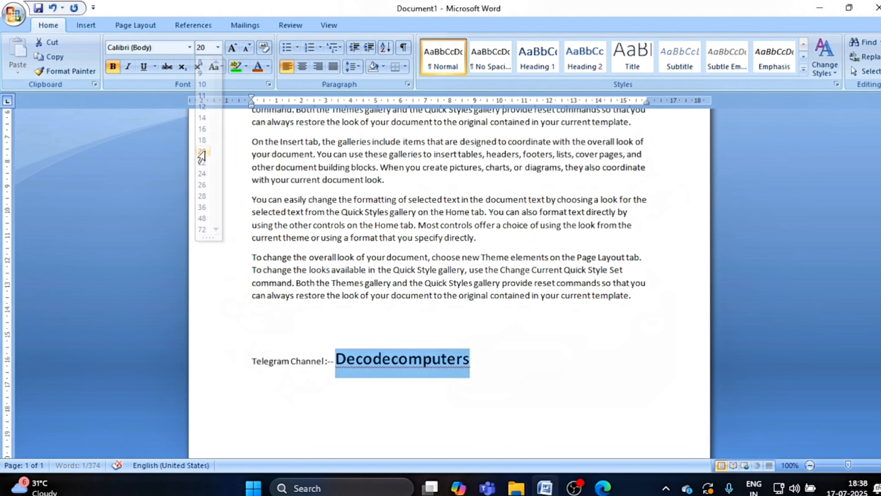
{"action": "left_click", "coordinate": [202, 151]}
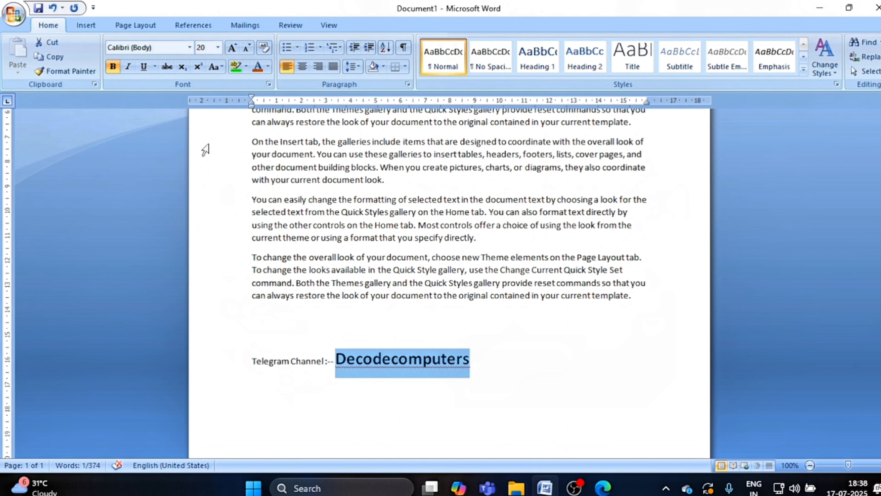
{"action": "left_click", "coordinate": [504, 367]}
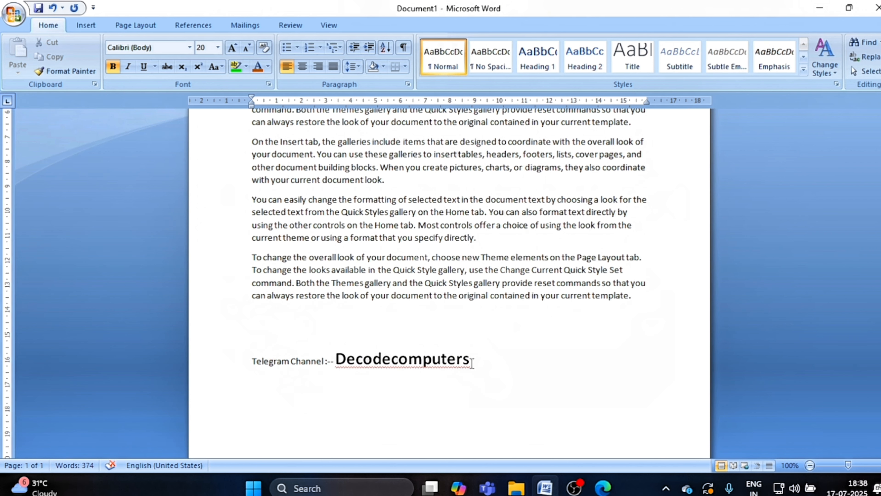
Step: Delete the whole Telegram Channel line below the last paragraph
{"action": "left_click_drag", "start_coordinate": [471, 362], "coordinate": [279, 359]}
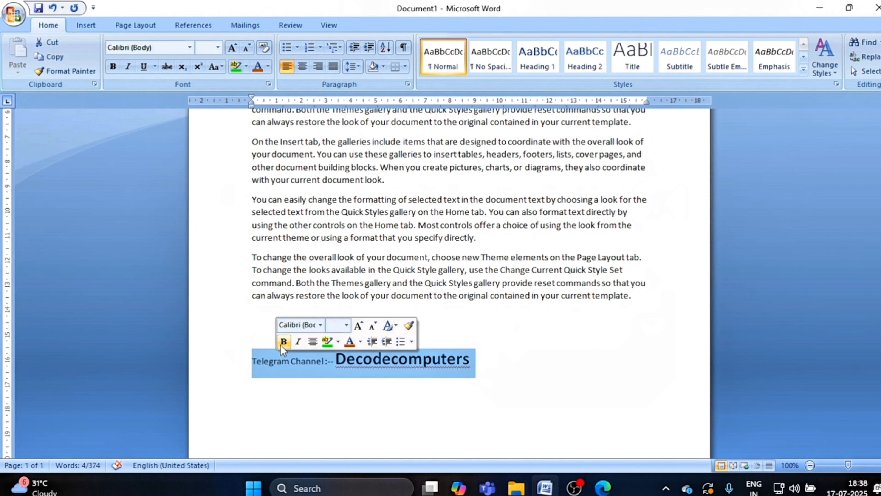
{"action": "key", "text": "Delete"}
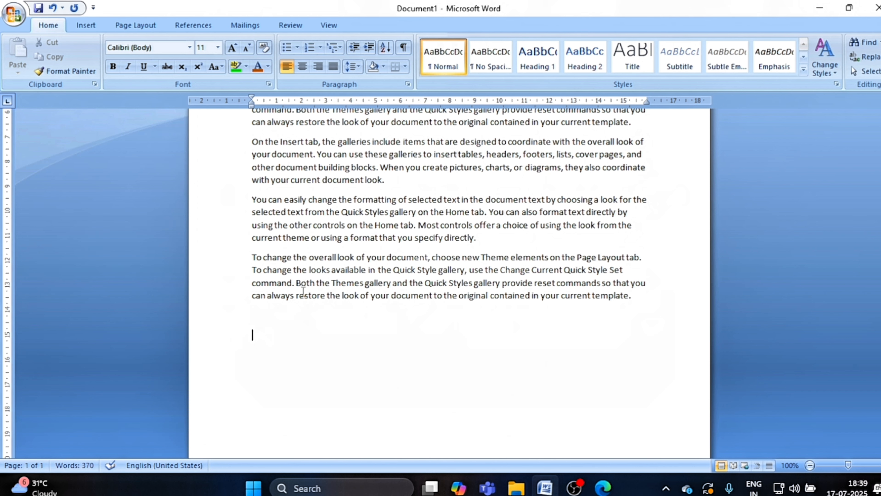
{"action": "type", "text": "On the Insert tab, the galleries include items that are designed to coordinate with the overall look of your document. You can use these galleries to insert tables, headers, footers, lists, cover pages, and other document building blocks. When you create pictures, charts, or diagrams, they also coordinate with your current document look. You can easily change the formatting of selected text in the document text by choosing a look for the selected text from the Quick Styles gallery on the Home tab. You can also format text directly by using the other controls on the Home tab. Most controls offer a choice of using the look from the current theme or using a format that you specify directly. To change the overall look of your document, choose new Theme elements on the Page Layout tab. To change the looks available in the Quick Style gallery, use the Change Current Quick Style Set command. Both the Themes gallery and the Quick Styles gallery provide reset commands so that you can always restore the look of your document to the original contained in your current template."}
Step: Examine Top of the Document as a hyperlink target within this document, without inserting a link
{"action": "scroll", "coordinate": [304, 282], "scroll_direction": "up", "scroll_amount": 2}
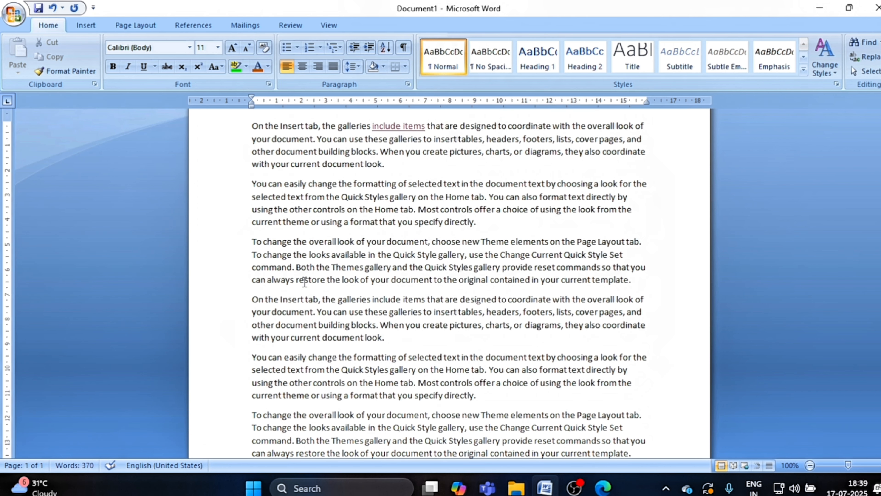
{"action": "scroll", "coordinate": [304, 282], "scroll_direction": "up", "scroll_amount": 2}
{"action": "left_click", "coordinate": [86, 25]}
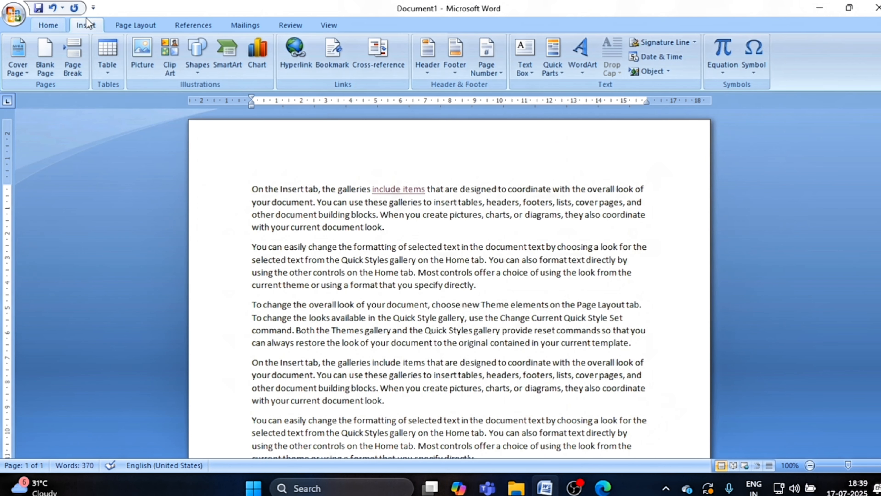
{"action": "left_click", "coordinate": [300, 68]}
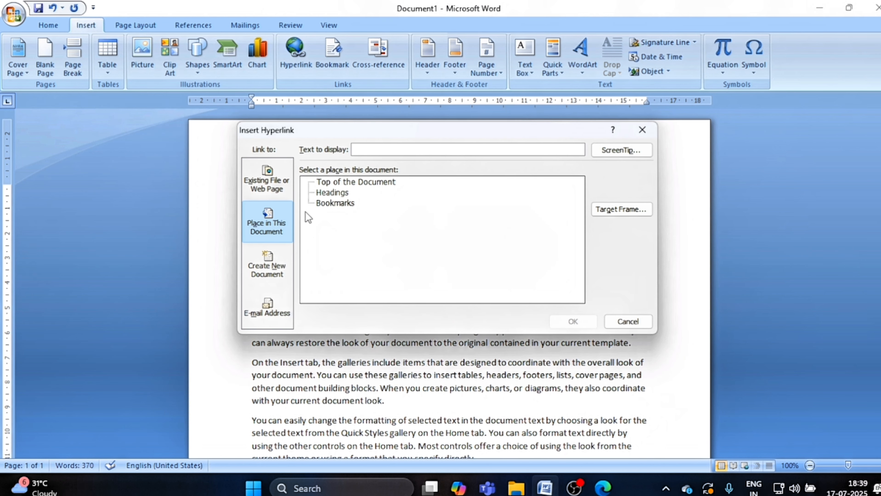
{"action": "left_click", "coordinate": [337, 186]}
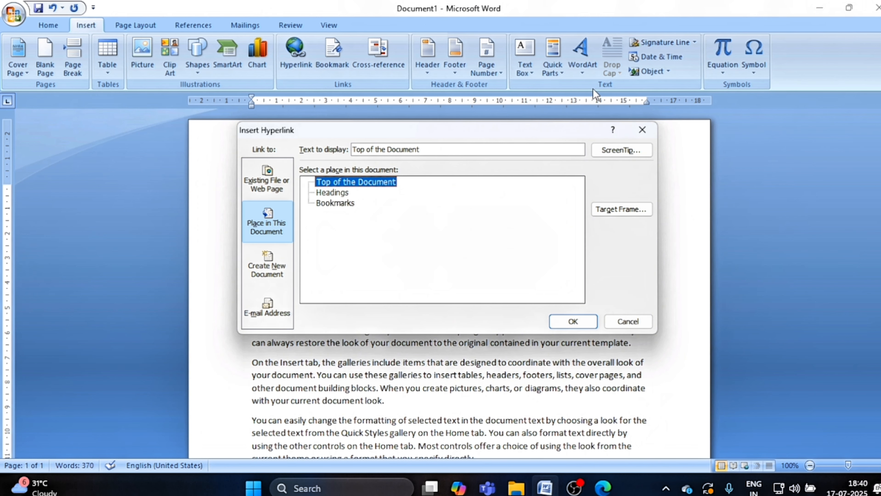
{"action": "left_click", "coordinate": [642, 130]}
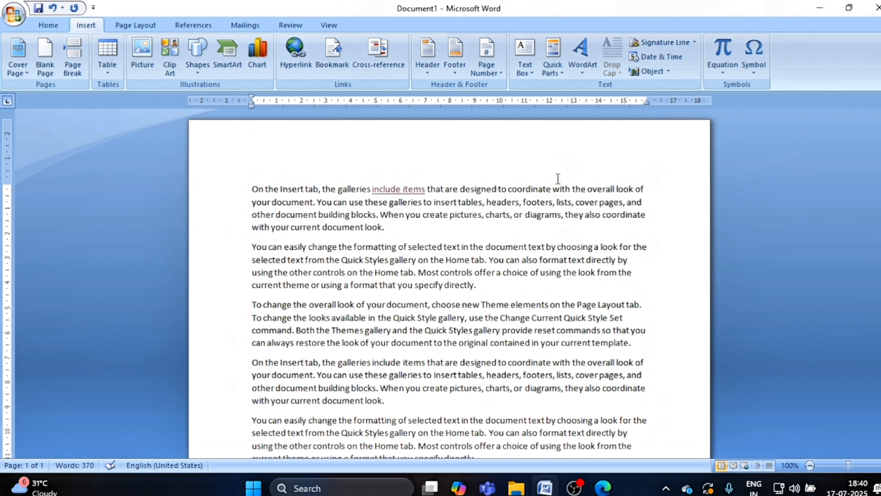
Step: Link the word "current" in the last line of the final paragraph to Top of the Document
{"action": "scroll", "coordinate": [454, 351], "scroll_direction": "down", "scroll_amount": 2}
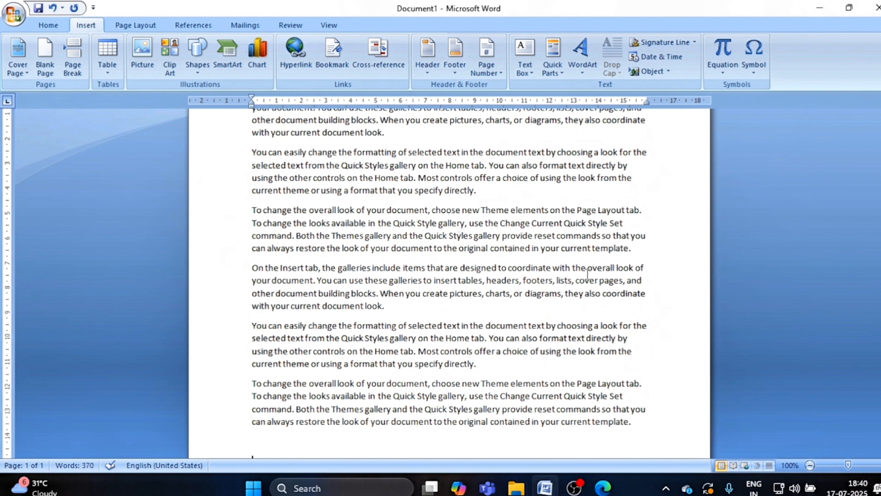
{"action": "double_click", "coordinate": [587, 422]}
{"action": "left_click", "coordinate": [590, 423]}
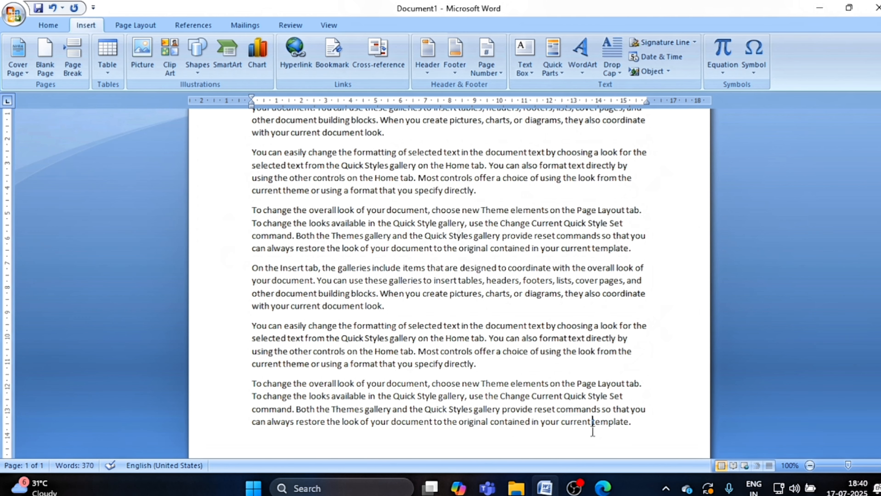
{"action": "left_click_drag", "start_coordinate": [590, 423], "coordinate": [561, 423]}
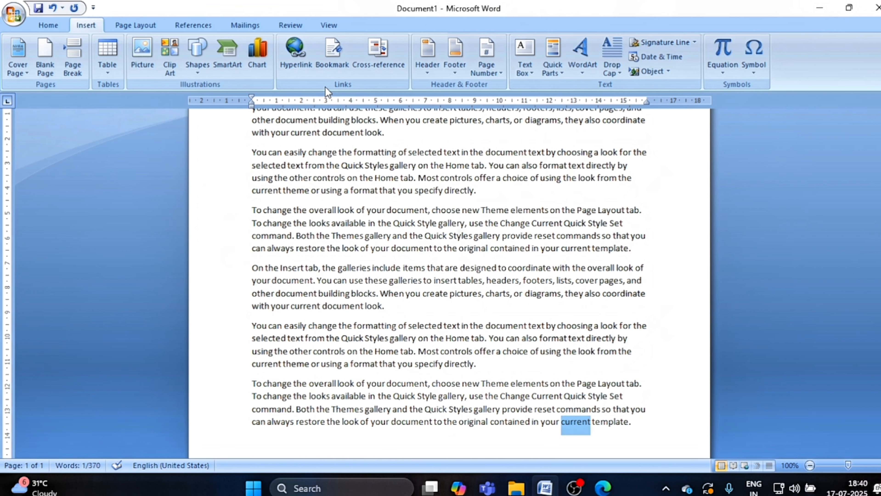
{"action": "left_click", "coordinate": [296, 57]}
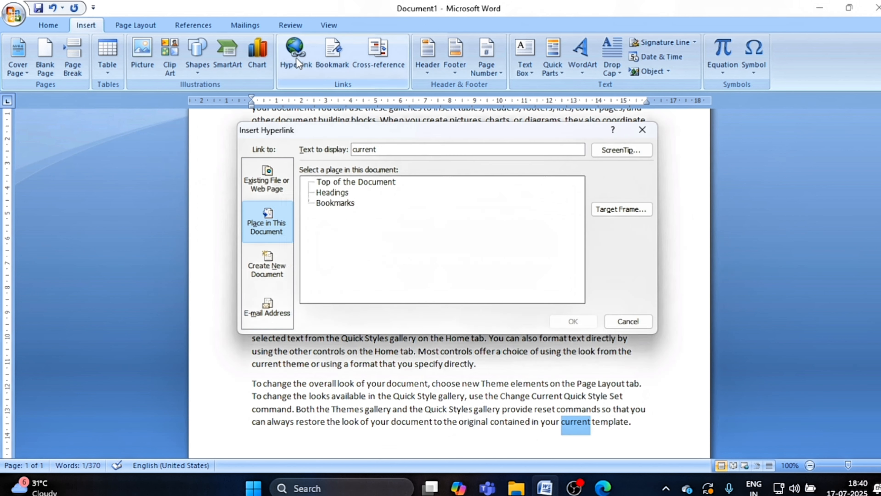
{"action": "left_click", "coordinate": [344, 183]}
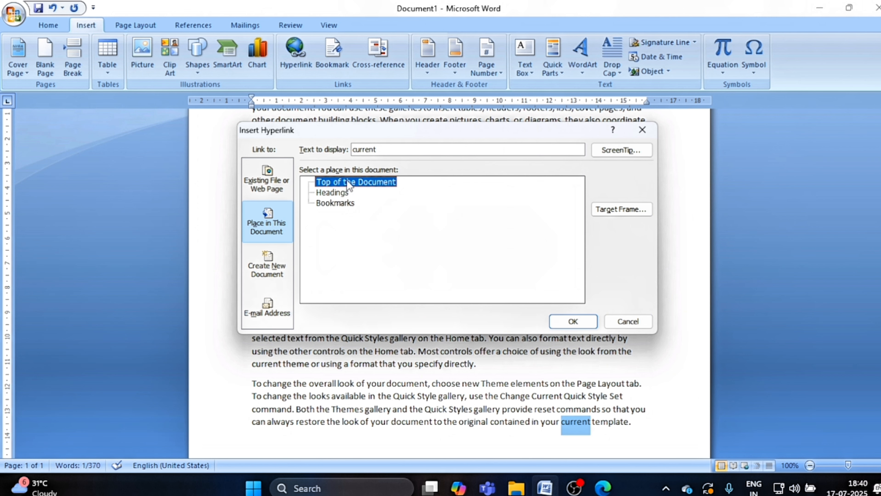
{"action": "left_click", "coordinate": [569, 320]}
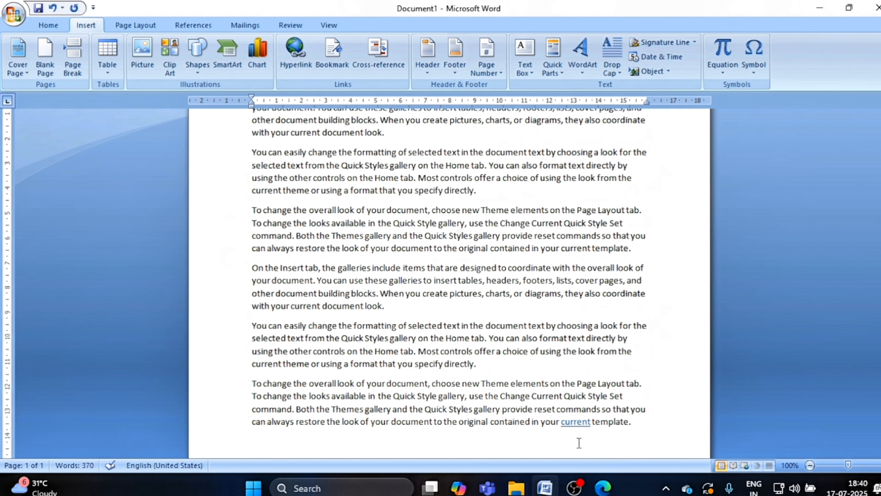
Step: Follow the "current" hyperlink to the top of the document and return to the final paragraph
{"action": "mouse_move", "coordinate": [579, 432]}
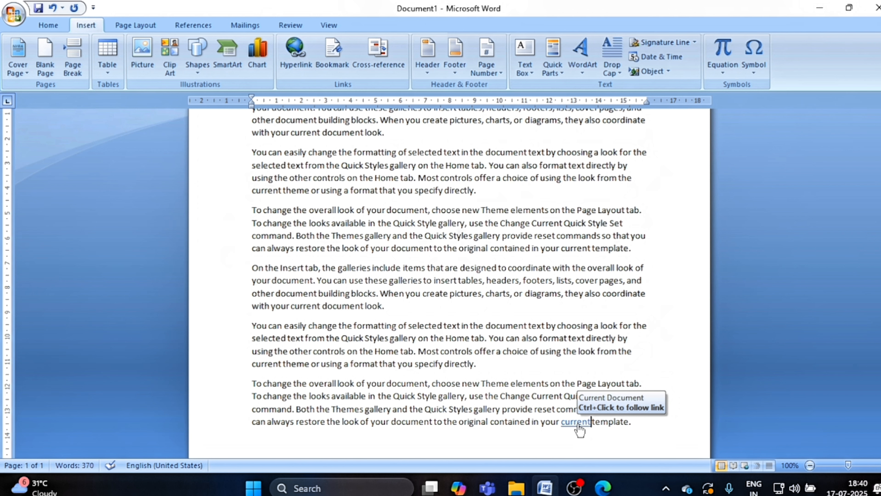
{"action": "left_click", "coordinate": [576, 422], "text": "ctrl"}
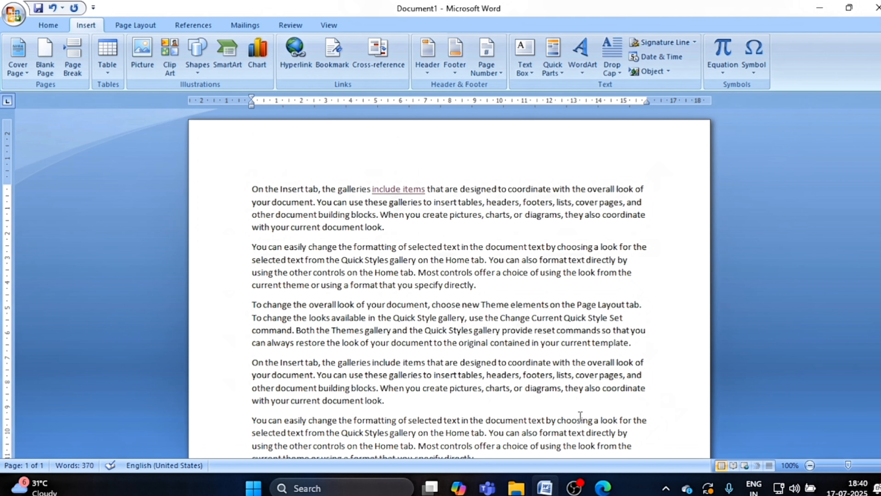
{"action": "scroll", "coordinate": [571, 378], "scroll_direction": "down", "scroll_amount": 3}
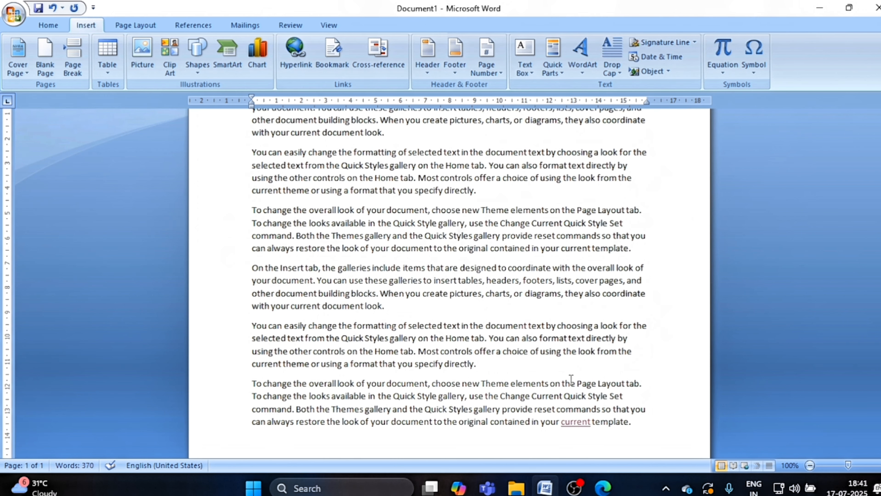
Step: Examine the Headings and Bookmarks hyperlink targets and the Bookmark settings, without adding a link or bookmark
{"action": "left_click", "coordinate": [298, 63]}
{"action": "left_click", "coordinate": [342, 193]}
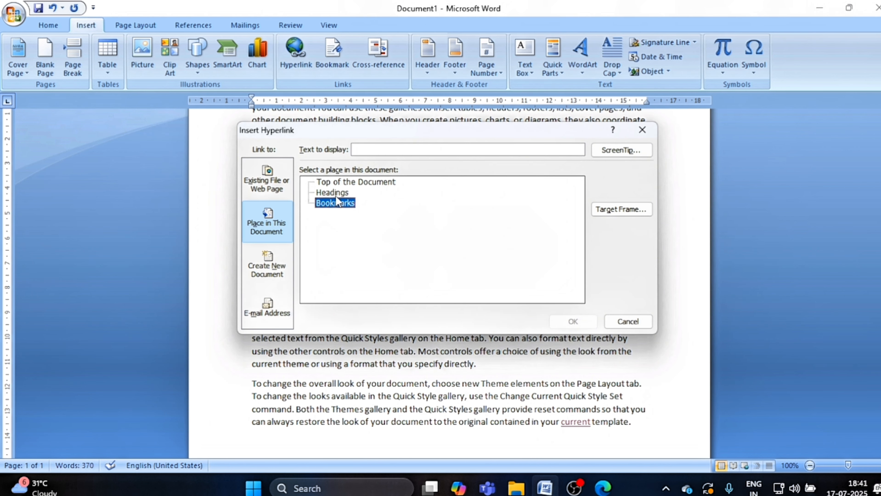
{"action": "left_click", "coordinate": [335, 196]}
{"action": "left_click", "coordinate": [339, 203]}
{"action": "left_click", "coordinate": [642, 130]}
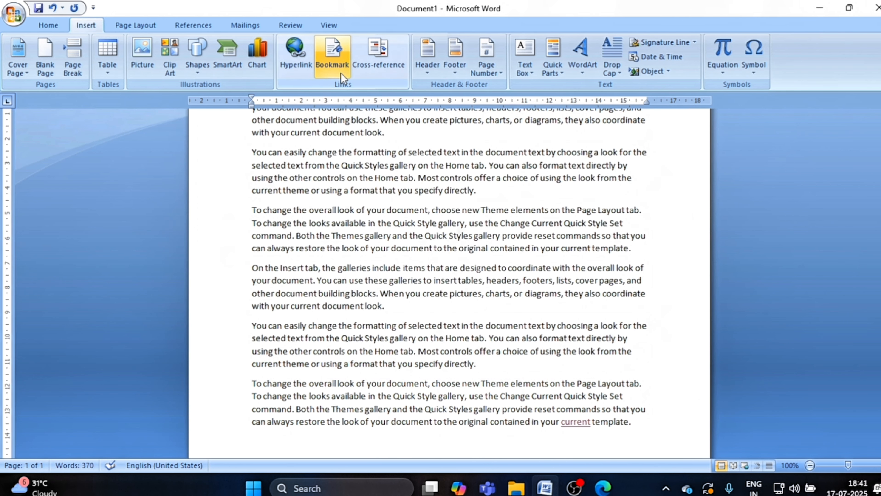
{"action": "left_click", "coordinate": [338, 64]}
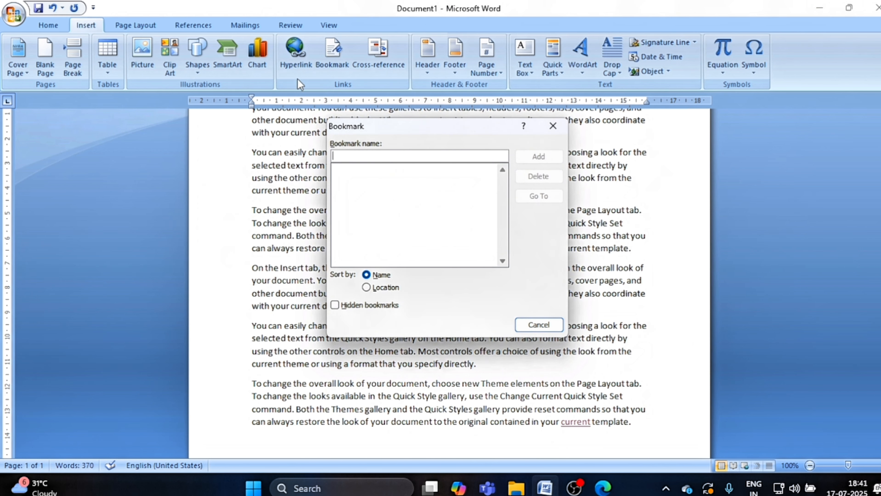
{"action": "left_click", "coordinate": [552, 126]}
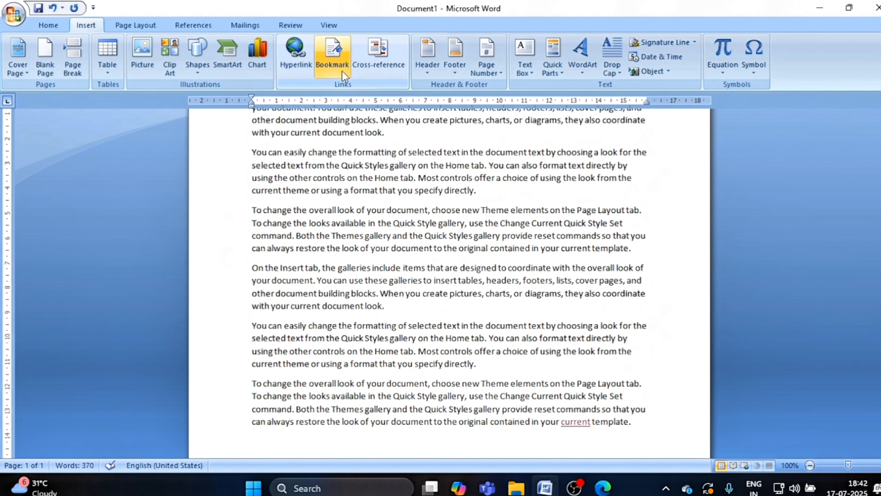
Step: Add a bookmark named day2 to the words "You can" at the start of the second-to-last paragraph
{"action": "scroll", "coordinate": [614, 319], "scroll_direction": "down", "scroll_amount": 2}
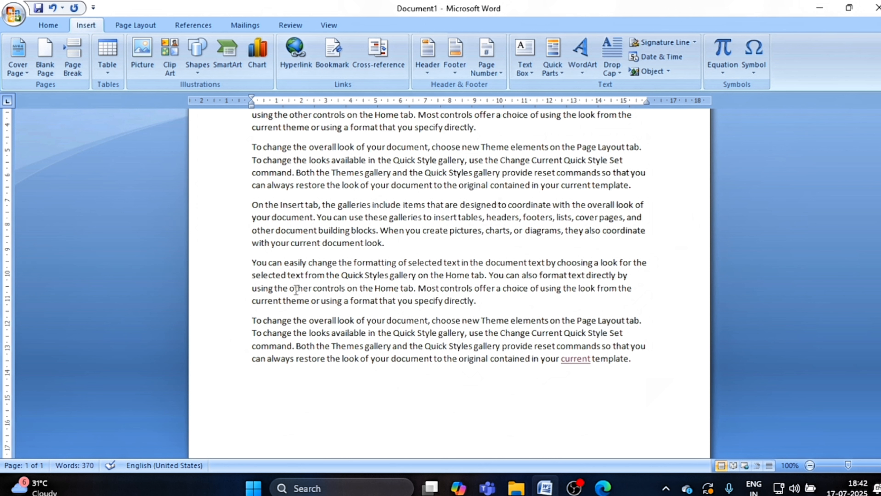
{"action": "left_click_drag", "start_coordinate": [282, 264], "coordinate": [252, 263]}
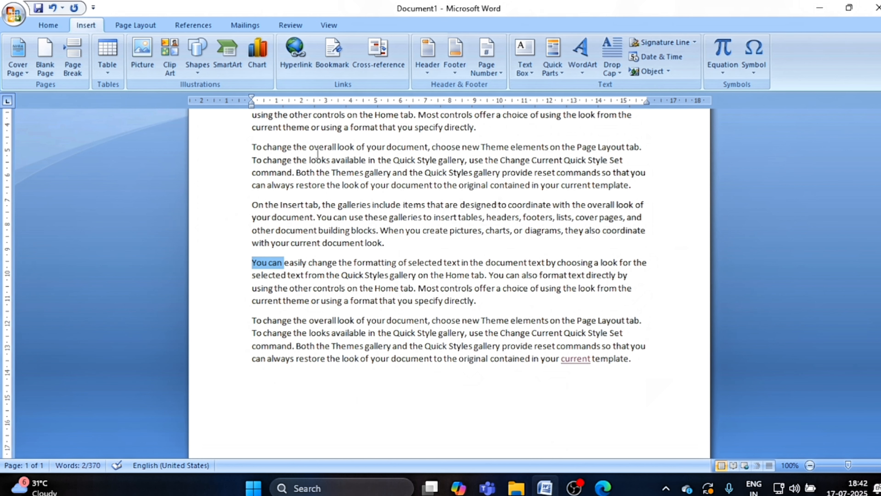
{"action": "left_click", "coordinate": [330, 69]}
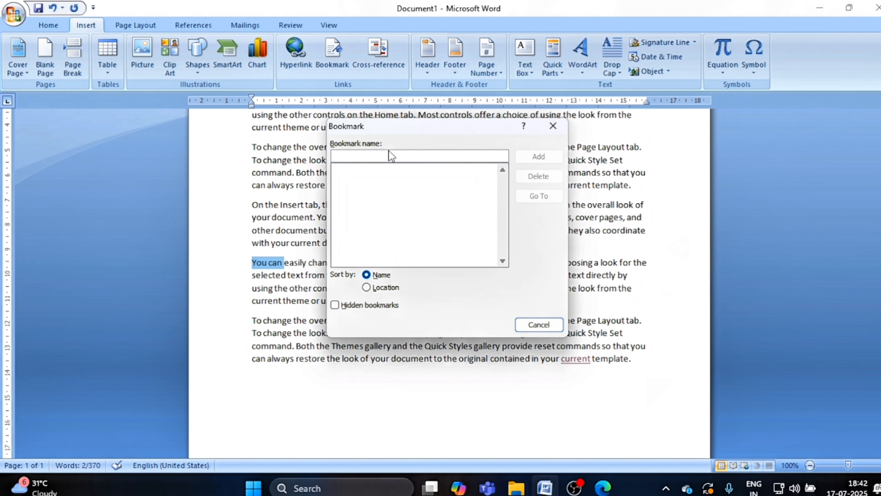
{"action": "type", "text": "day"}
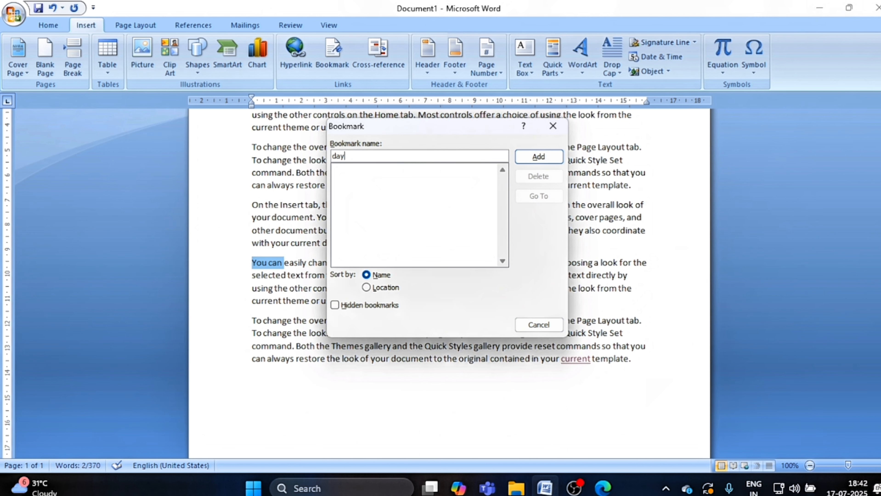
{"action": "type", "text": "2"}
{"action": "key", "text": "BackSpace"}
{"action": "left_click", "coordinate": [538, 157]}
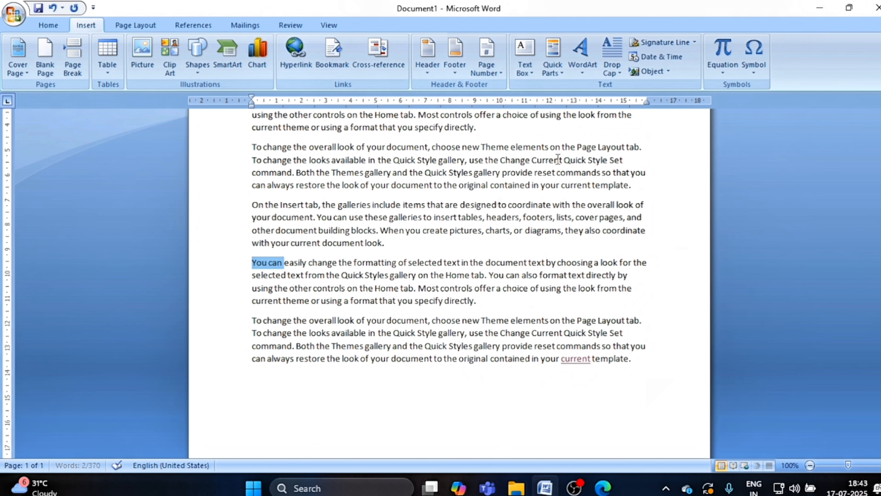
Step: From elsewhere in the document, go to the day2 bookmark to test it and close the bookmark settings
{"action": "left_click", "coordinate": [393, 260]}
{"action": "scroll", "coordinate": [366, 260], "scroll_direction": "up", "scroll_amount": 5}
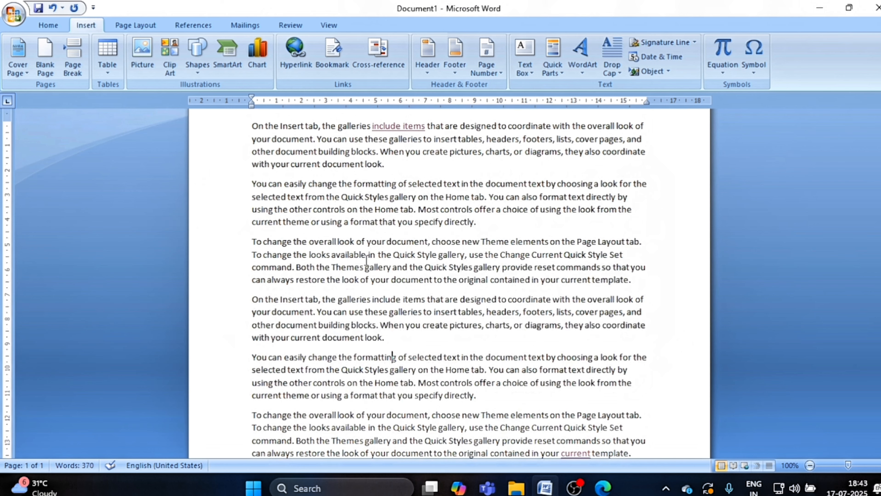
{"action": "left_click", "coordinate": [335, 56]}
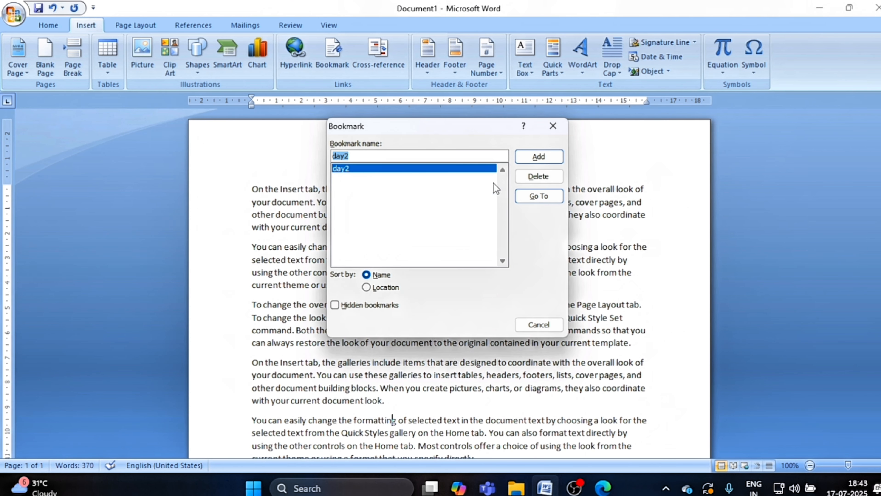
{"action": "left_click", "coordinate": [536, 197]}
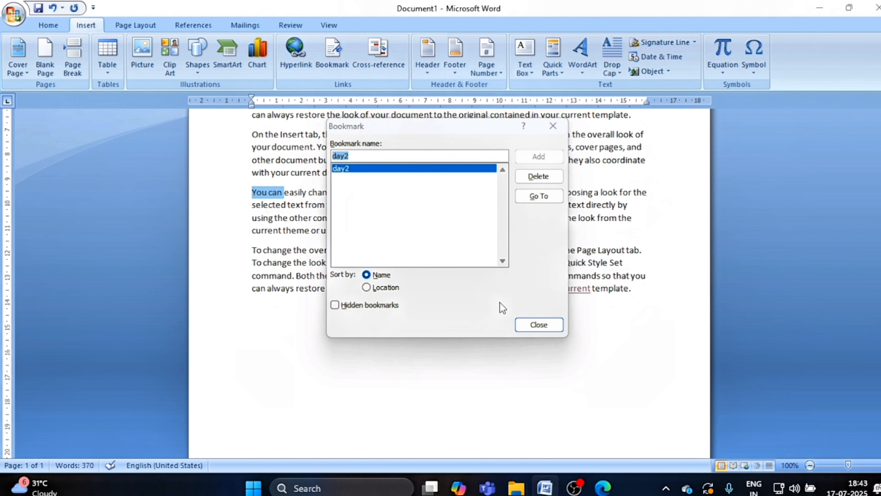
{"action": "left_click", "coordinate": [532, 324]}
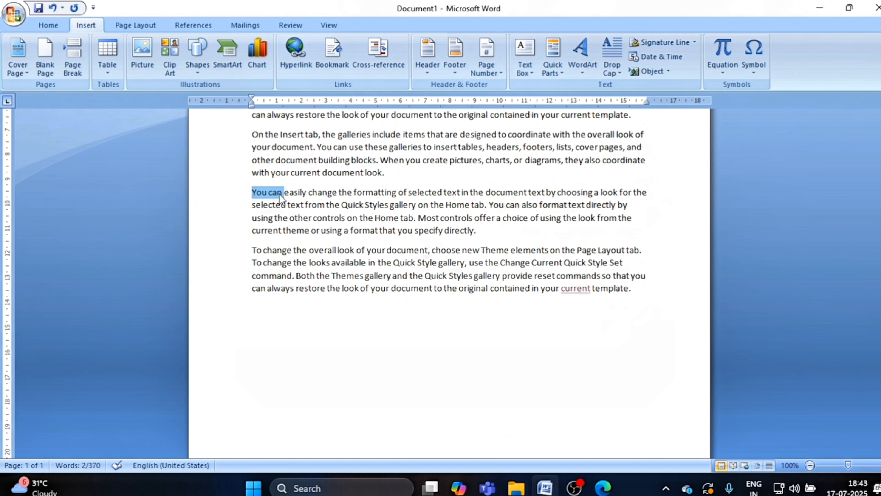
Step: Examine the headings and bookmarks offered as hyperlink targets within this document, without inserting a link
{"action": "left_click", "coordinate": [307, 67]}
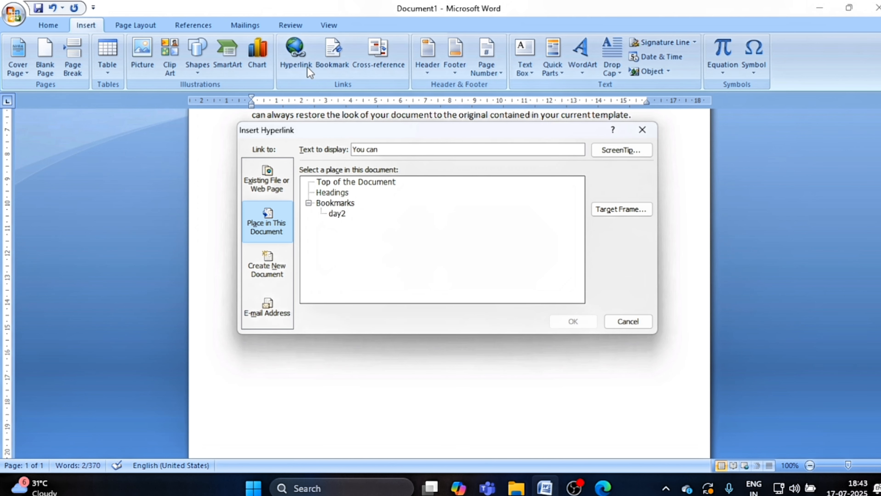
{"action": "left_click", "coordinate": [326, 193]}
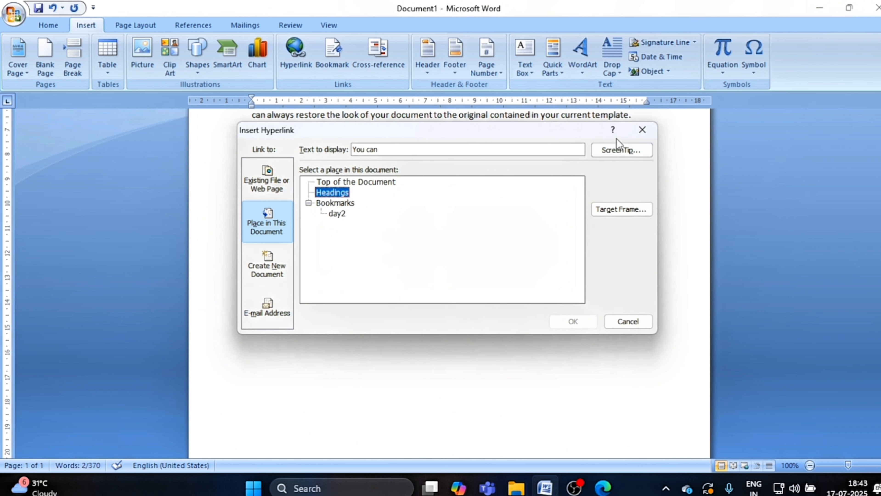
{"action": "left_click", "coordinate": [642, 131]}
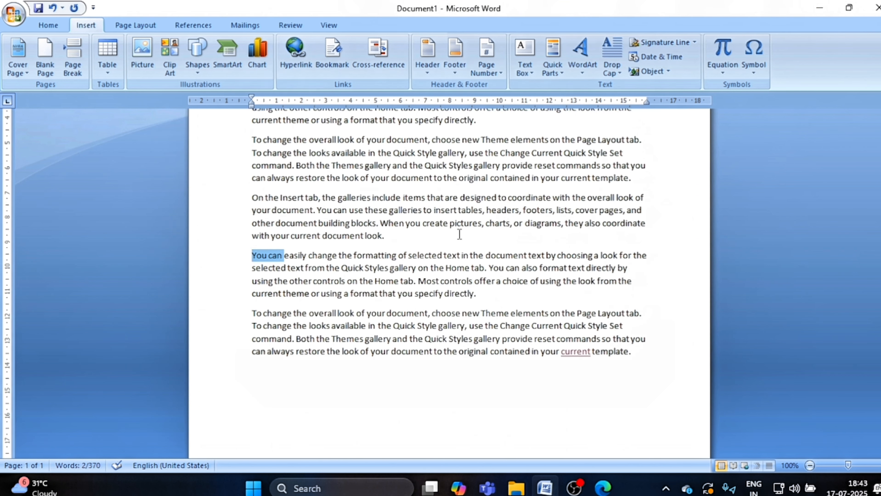
Step: Add the line "This is a heading" below the document's second paragraph, leaving a blank line between them
{"action": "scroll", "coordinate": [288, 194], "scroll_direction": "up", "scroll_amount": 2}
{"action": "left_click", "coordinate": [287, 194]}
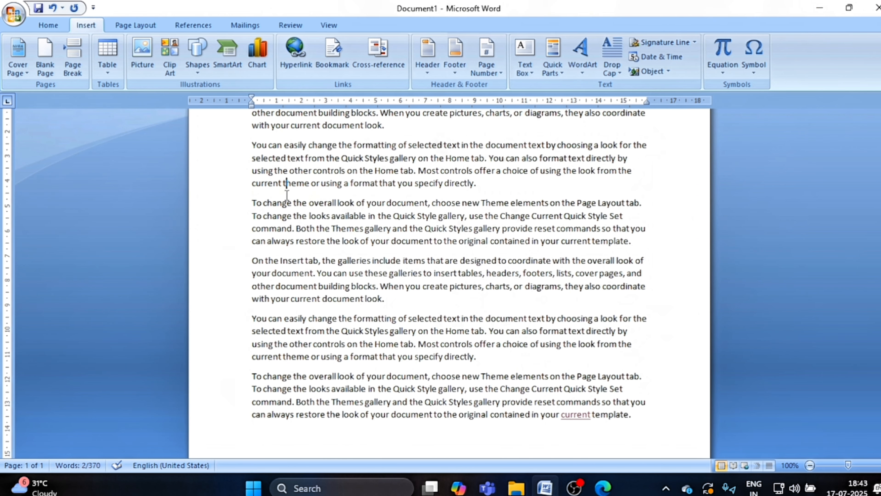
{"action": "left_click", "coordinate": [496, 182]}
{"action": "key", "text": "Return"}
{"action": "key", "text": "Return"}
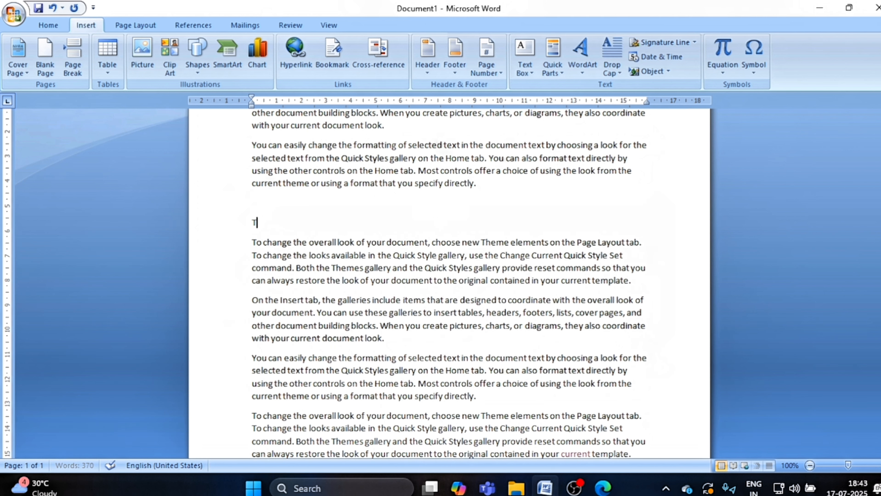
{"action": "type", "text": "This is a heading"}
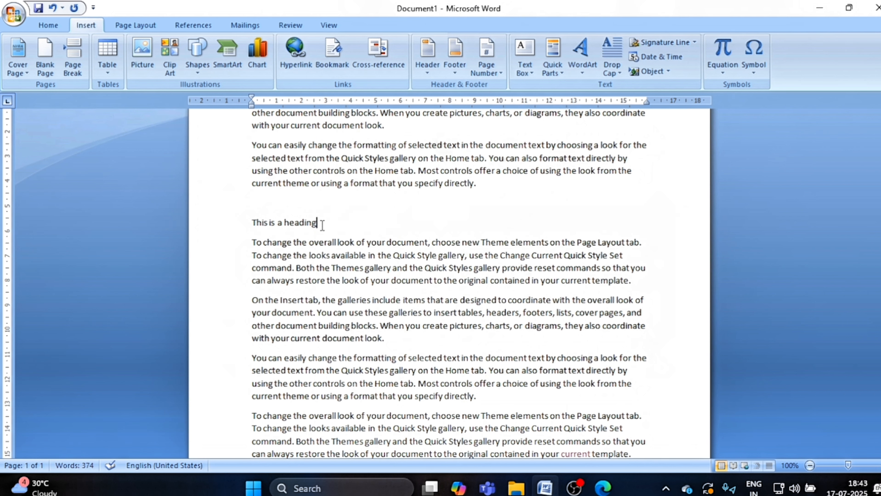
Step: Apply the Heading 1 style to the line "This is a heading"
{"action": "left_click_drag", "start_coordinate": [320, 224], "coordinate": [252, 224]}
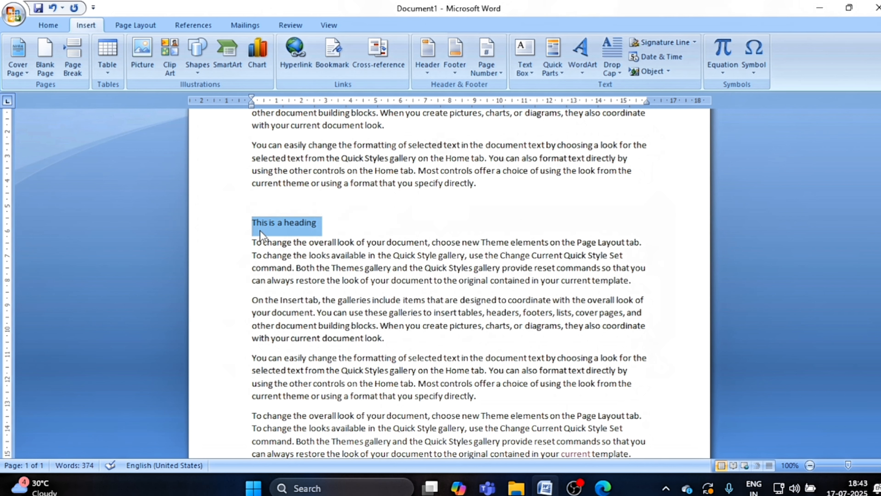
{"action": "left_click", "coordinate": [48, 25]}
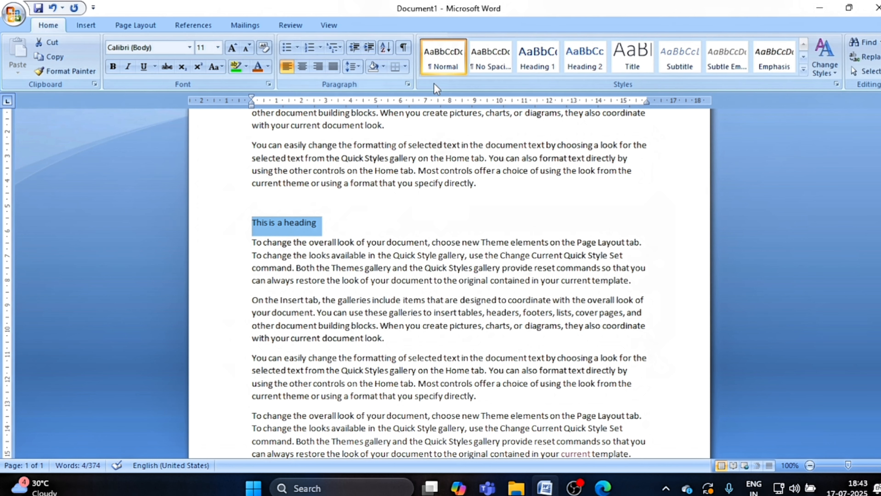
{"action": "left_click", "coordinate": [536, 65]}
{"action": "left_click", "coordinate": [365, 230]}
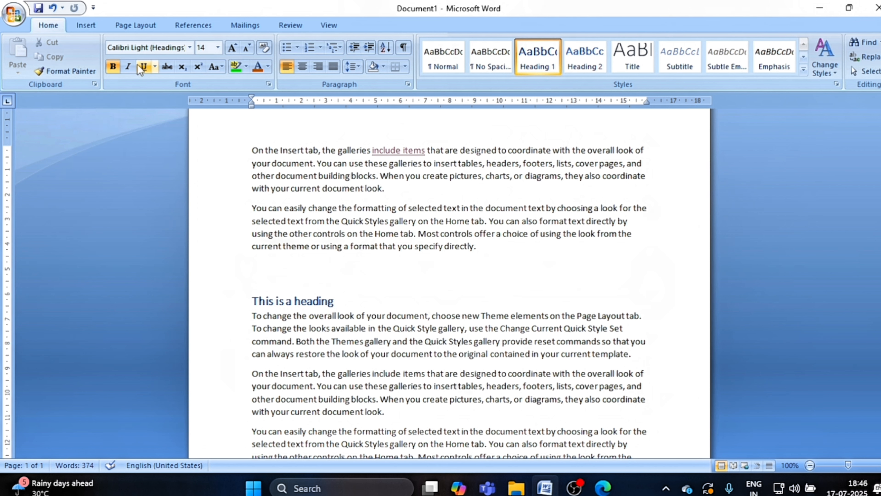
Step: Go to the day2 bookmark again from the heading line and close the bookmark settings
{"action": "left_click", "coordinate": [85, 25]}
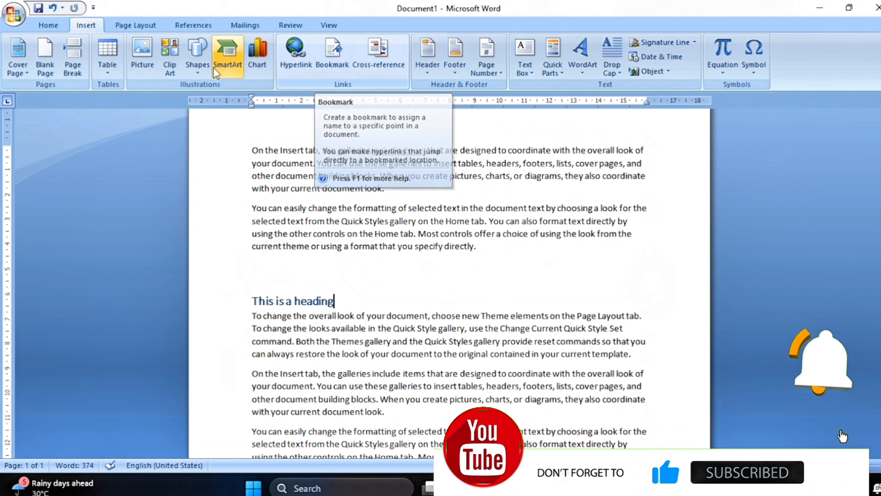
{"action": "left_click", "coordinate": [332, 55]}
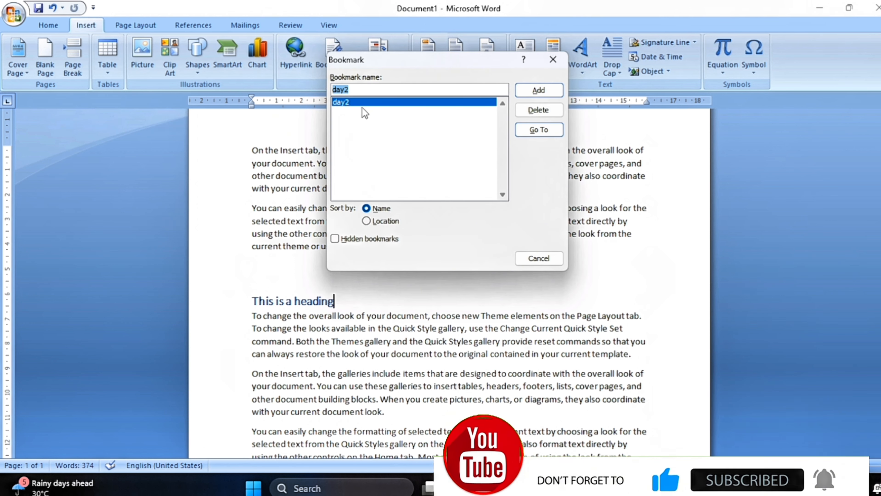
{"action": "left_click", "coordinate": [538, 129]}
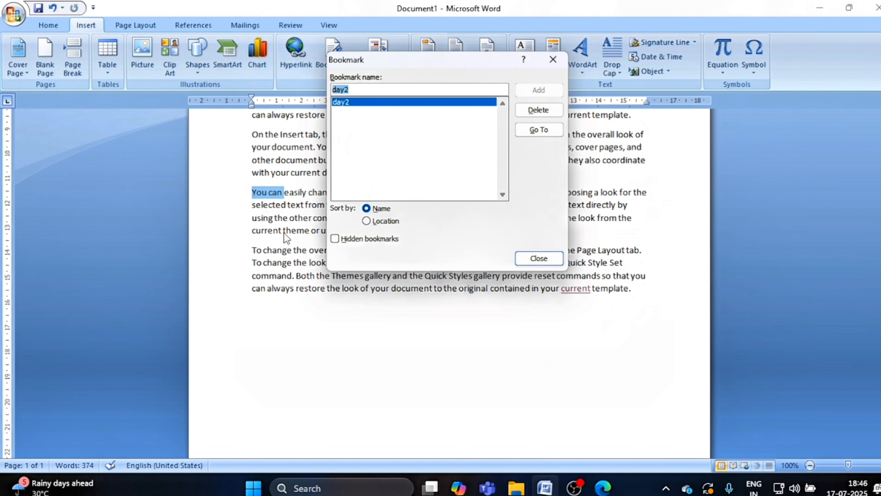
{"action": "left_click", "coordinate": [526, 259]}
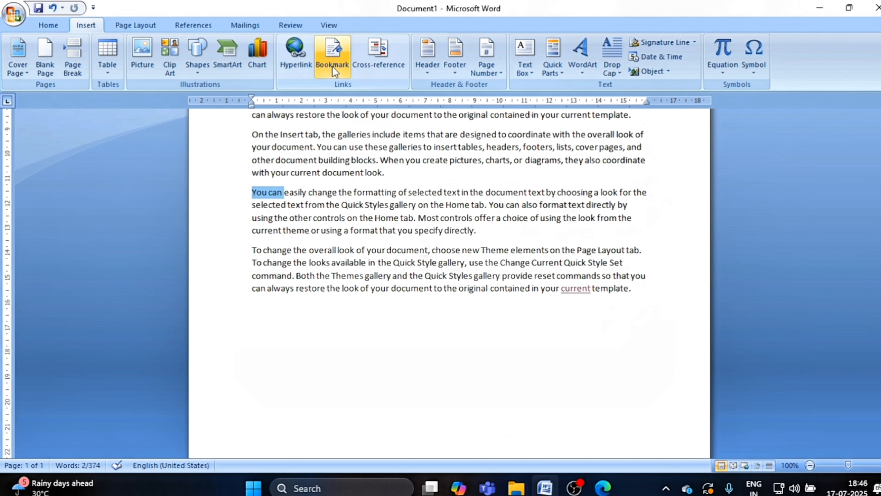
Step: Return to the start of the document and check which headings and bookmarks can be hyperlink targets, without inserting a link
{"action": "scroll", "coordinate": [404, 253], "scroll_direction": "up", "scroll_amount": 4}
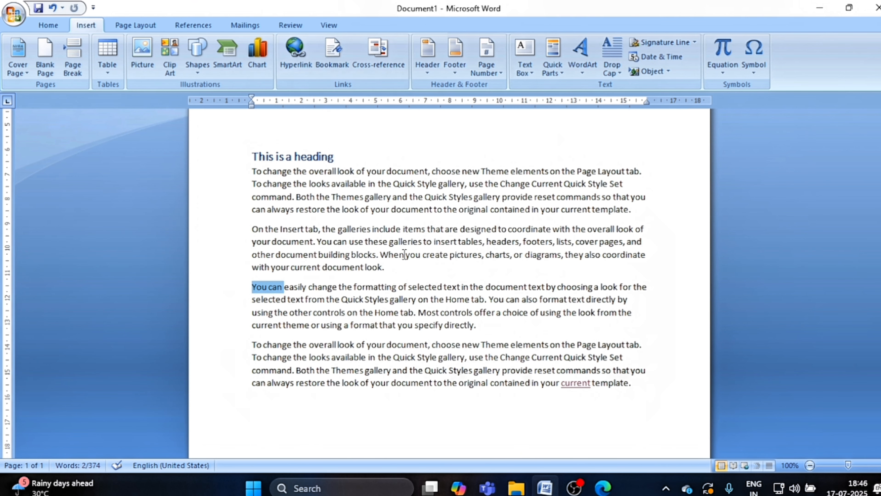
{"action": "scroll", "coordinate": [404, 254], "scroll_direction": "up", "scroll_amount": 4}
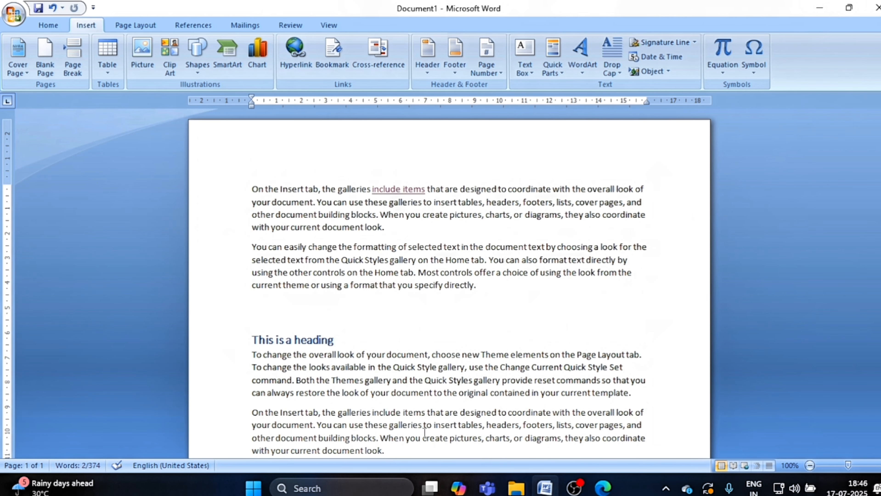
{"action": "left_click", "coordinate": [299, 60]}
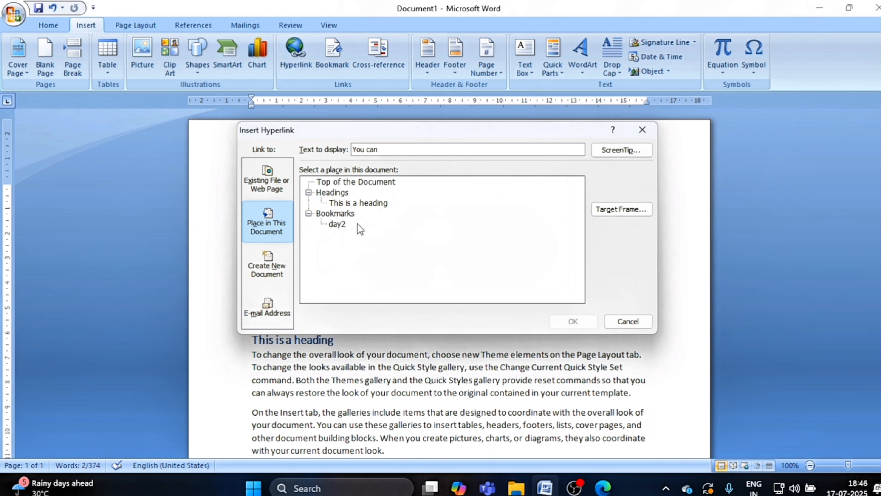
{"action": "left_click", "coordinate": [642, 130]}
Step: Add the line "Day 2" at the very beginning of the document, with a blank line before the first paragraph
{"action": "left_click", "coordinate": [316, 175]}
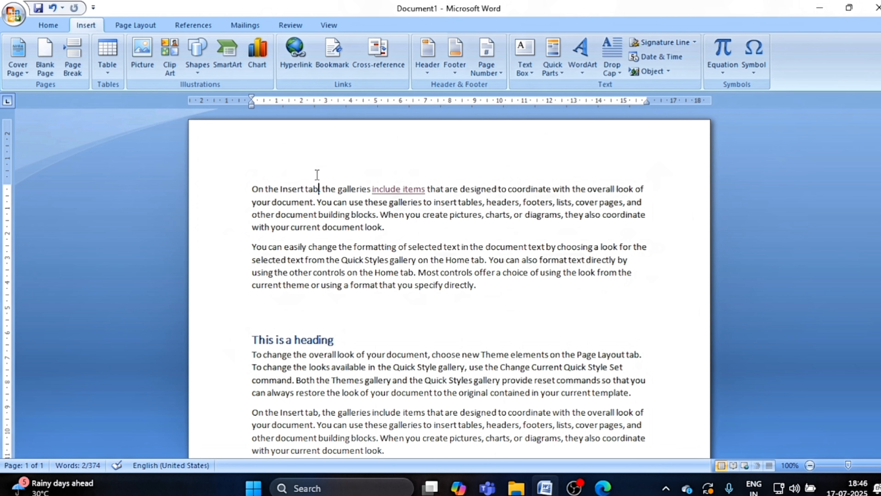
{"action": "left_click", "coordinate": [273, 168]}
{"action": "left_click", "coordinate": [252, 179]}
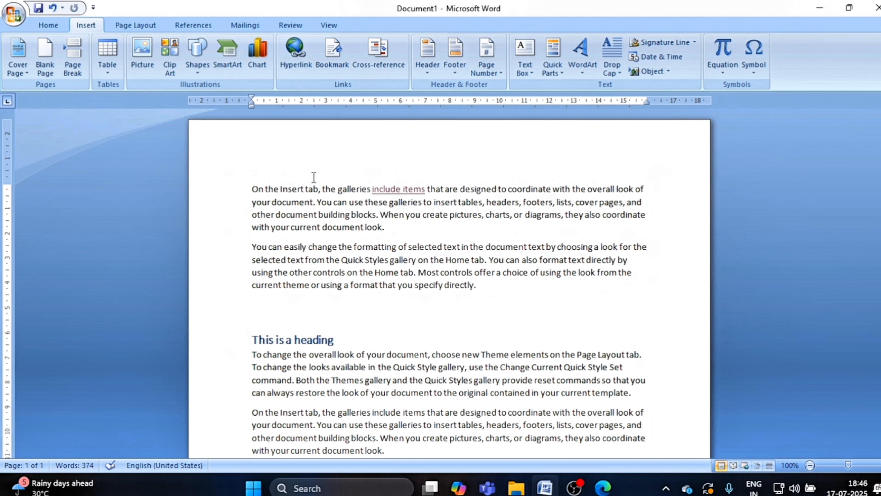
{"action": "key", "text": "Return"}
{"action": "key", "text": "Return"}
{"action": "key", "text": "Up"}
{"action": "key", "text": "Up"}
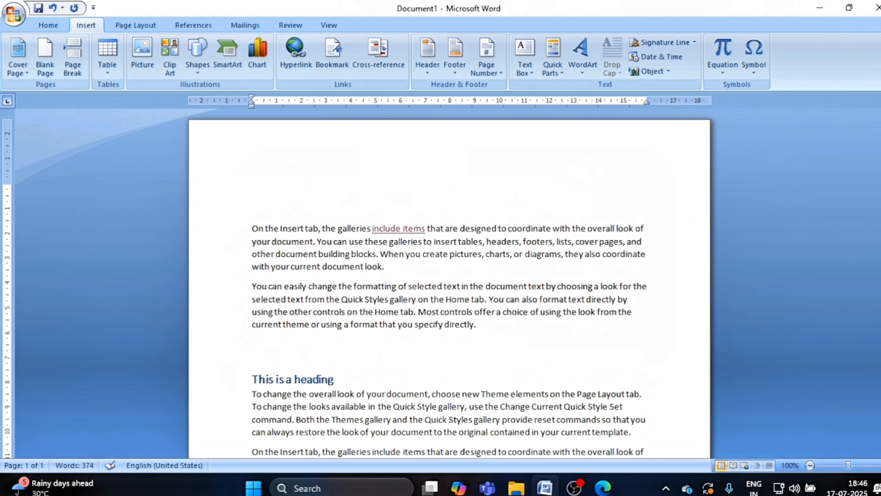
{"action": "type", "text": "Day 2"}
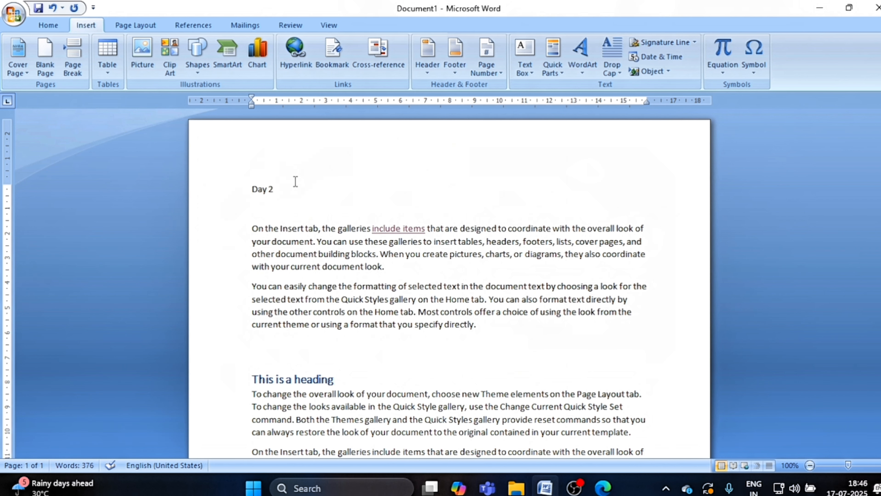
Step: Link the text "Day 2" at the beginning of the document to the day2 bookmark
{"action": "left_click_drag", "start_coordinate": [281, 191], "coordinate": [258, 193]}
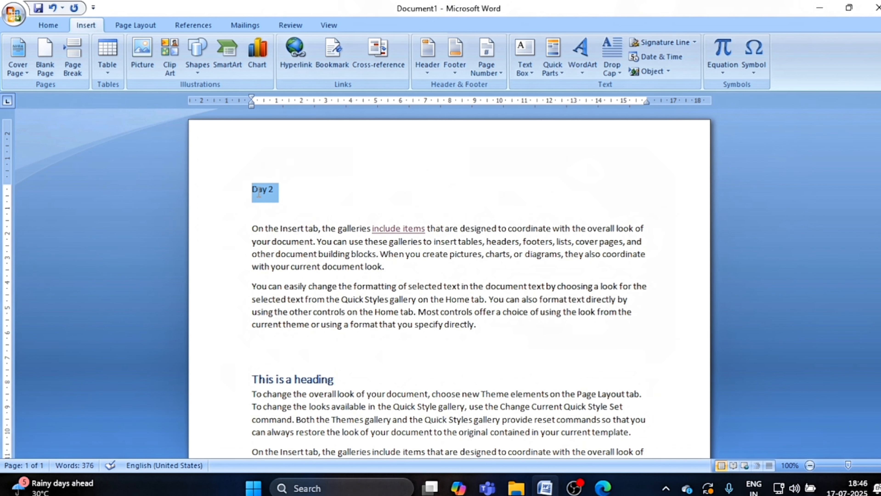
{"action": "left_click", "coordinate": [294, 53]}
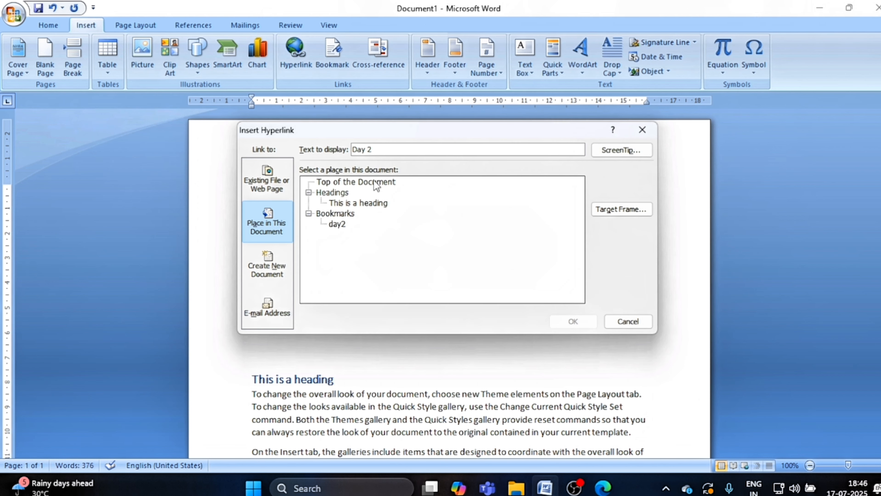
{"action": "left_click", "coordinate": [339, 225]}
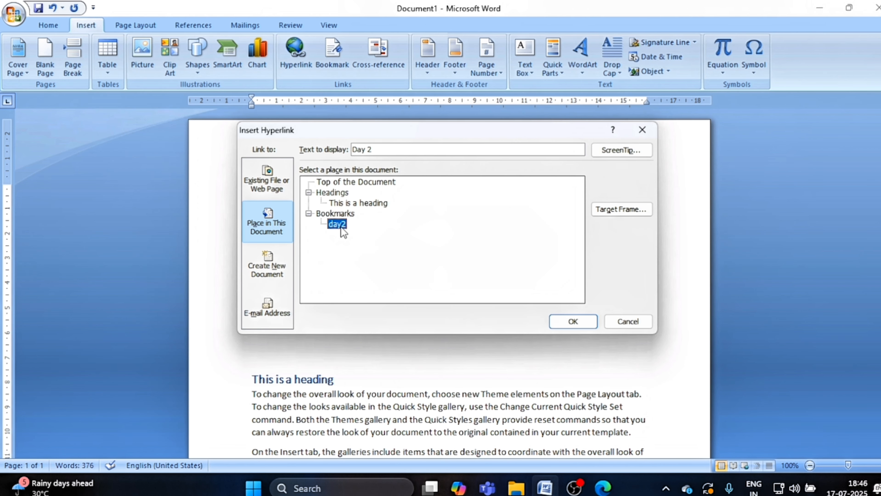
{"action": "left_click", "coordinate": [552, 319]}
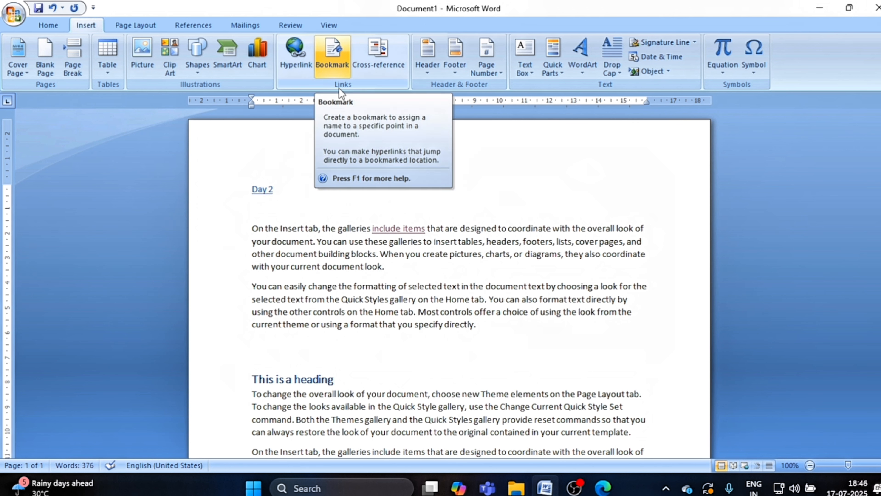
Step: Follow the "Day 2" hyperlink to its bookmarked paragraph, then move back up to the "This is a heading" line
{"action": "left_click", "coordinate": [263, 190]}
{"action": "left_click", "coordinate": [263, 191], "text": "ctrl"}
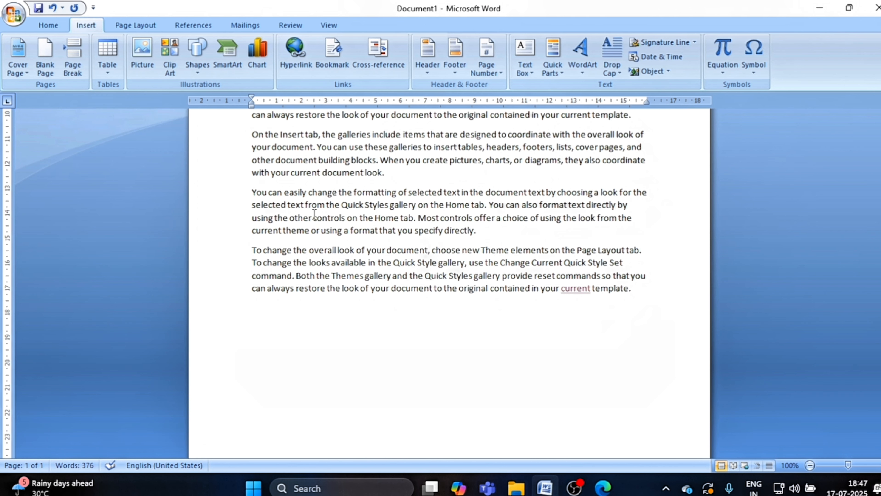
{"action": "scroll", "coordinate": [315, 214], "scroll_direction": "up", "scroll_amount": 3}
{"action": "scroll", "coordinate": [315, 214], "scroll_direction": "up", "scroll_amount": 2}
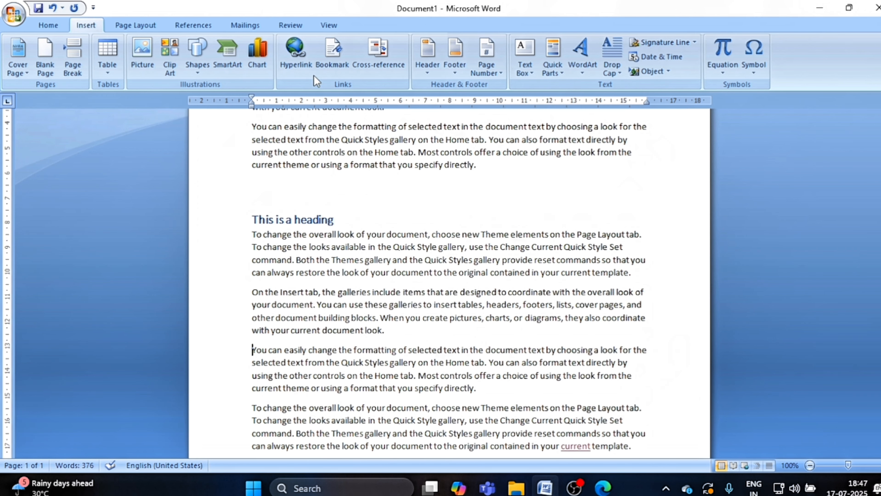
Step: Jump to the day2 bookmark from the bookmark list, then return to the "Day 2" line at the start of the document
{"action": "left_click", "coordinate": [330, 55]}
{"action": "left_click", "coordinate": [541, 194]}
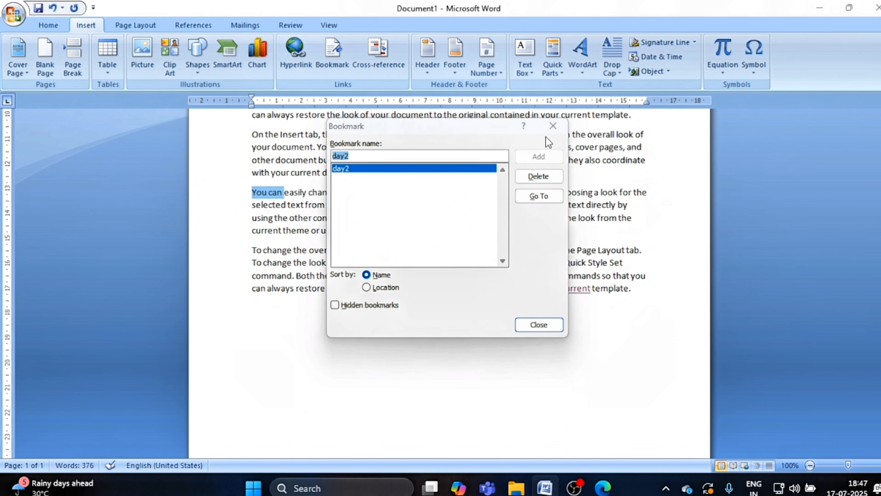
{"action": "left_click", "coordinate": [553, 126]}
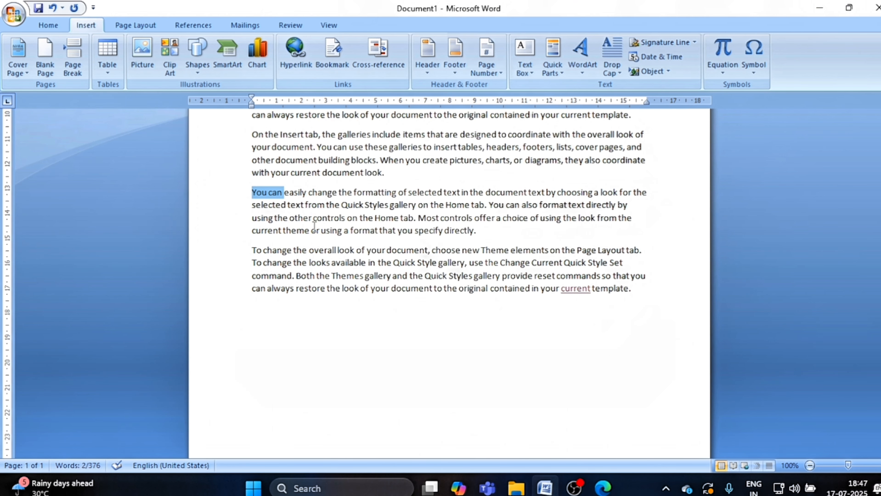
{"action": "scroll", "coordinate": [314, 226], "scroll_direction": "up", "scroll_amount": 8}
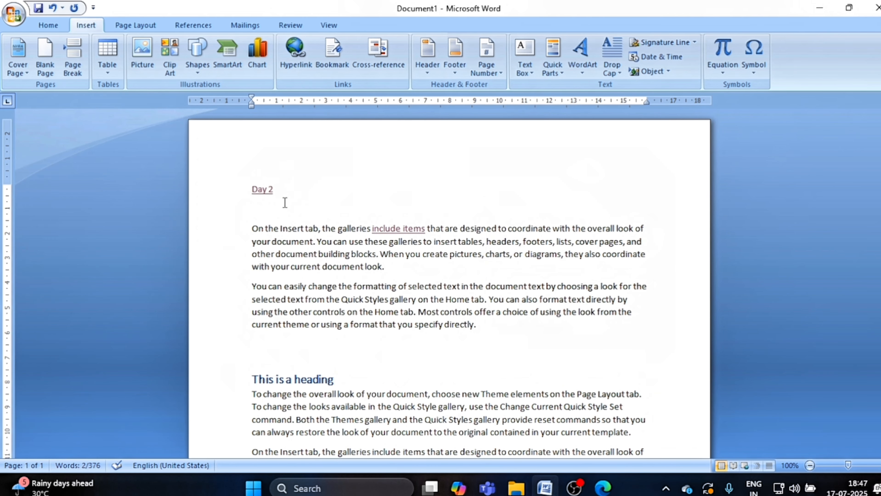
Step: Bookmark the words "To change" at the start of the document's last paragraph as day3
{"action": "scroll", "coordinate": [350, 332], "scroll_direction": "down", "scroll_amount": 4}
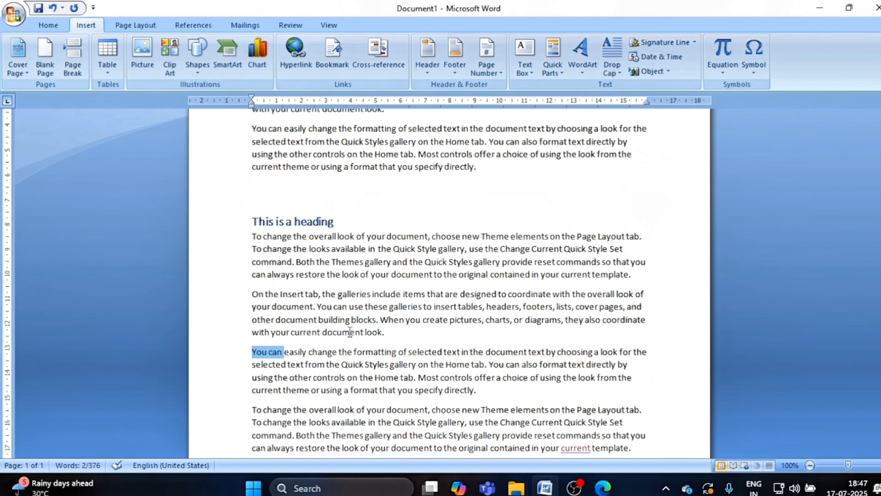
{"action": "scroll", "coordinate": [349, 332], "scroll_direction": "down", "scroll_amount": 3}
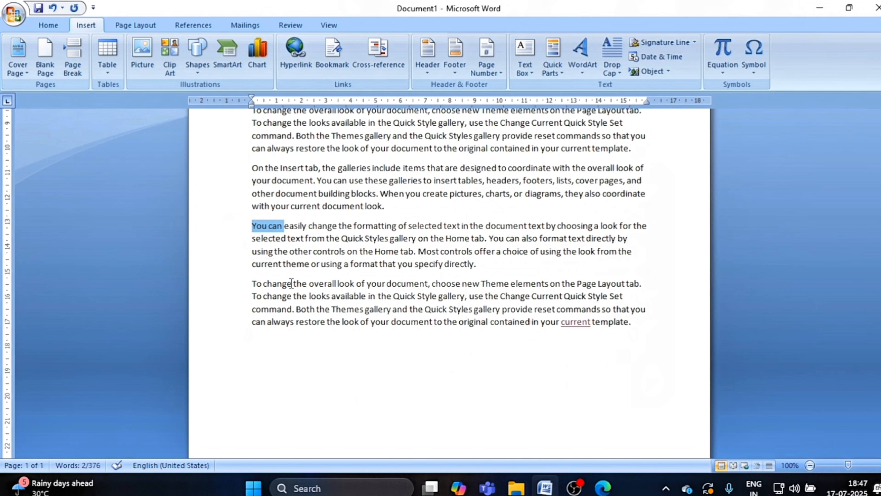
{"action": "left_click_drag", "start_coordinate": [293, 284], "coordinate": [251, 283]}
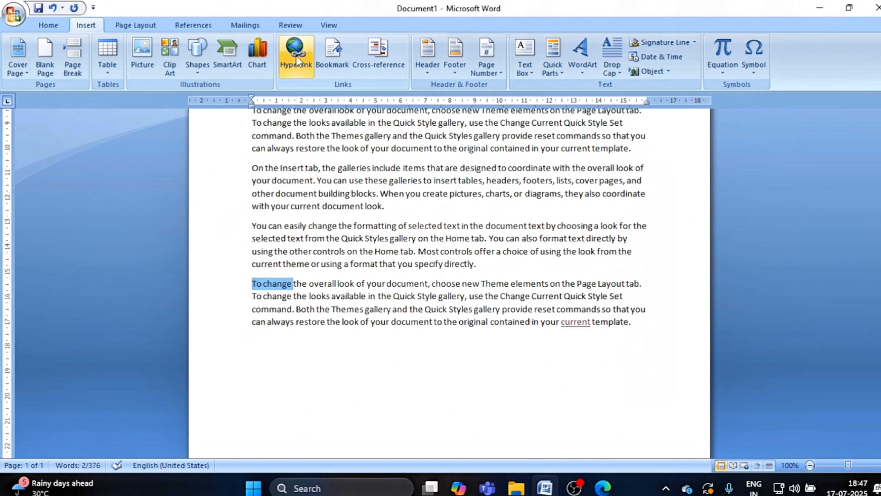
{"action": "left_click", "coordinate": [329, 54]}
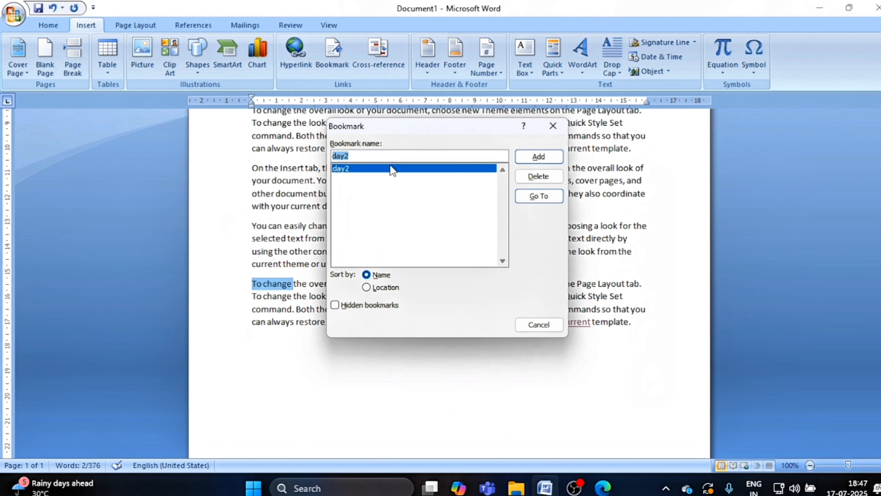
{"action": "left_click", "coordinate": [386, 157]}
{"action": "key", "text": "BackSpace"}
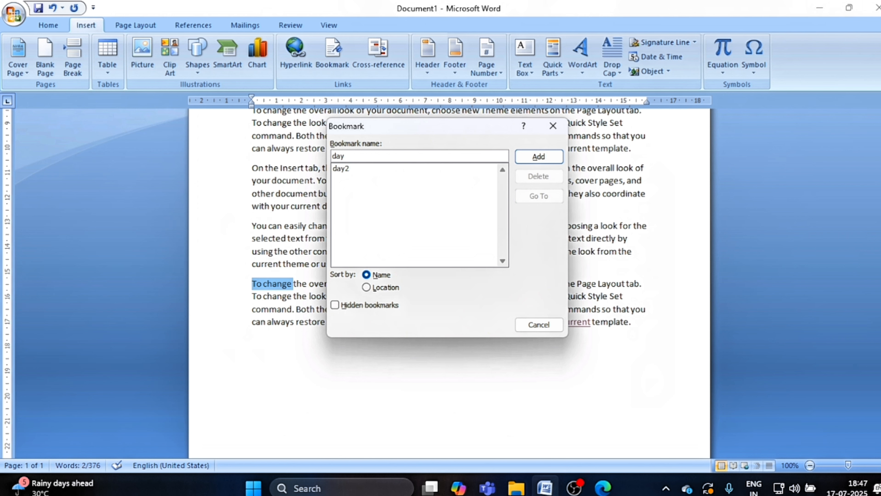
{"action": "type", "text": "3"}
{"action": "left_click", "coordinate": [535, 161]}
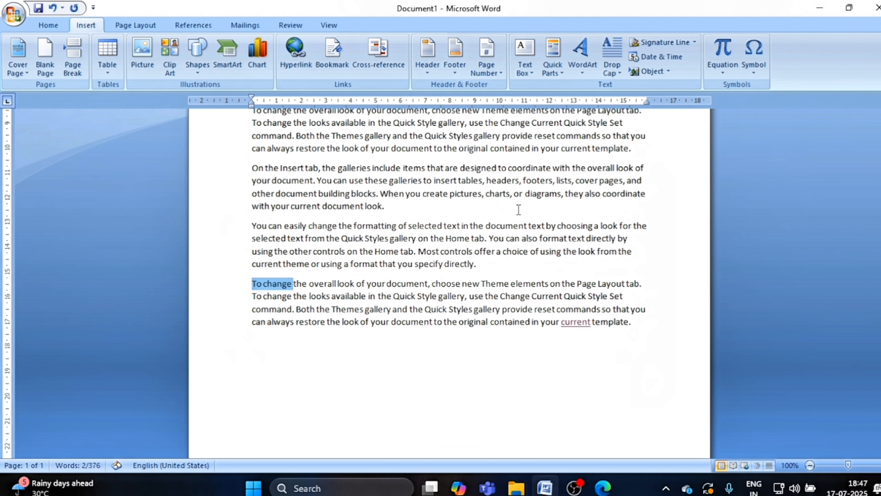
Step: Add the line "Day 3" directly below the "Day 2" link at the start of the document
{"action": "scroll", "coordinate": [336, 295], "scroll_direction": "up", "scroll_amount": 10}
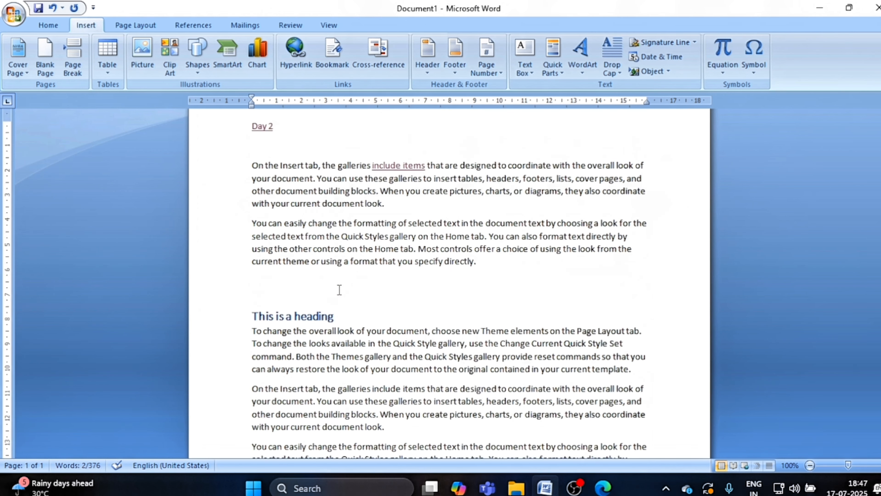
{"action": "left_click", "coordinate": [296, 194]}
{"action": "key", "text": "Return"}
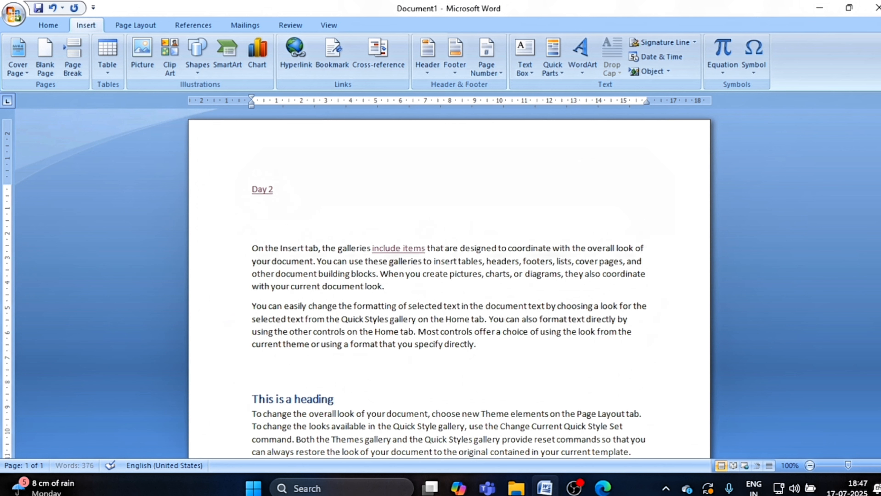
{"action": "type", "text": "day 3"}
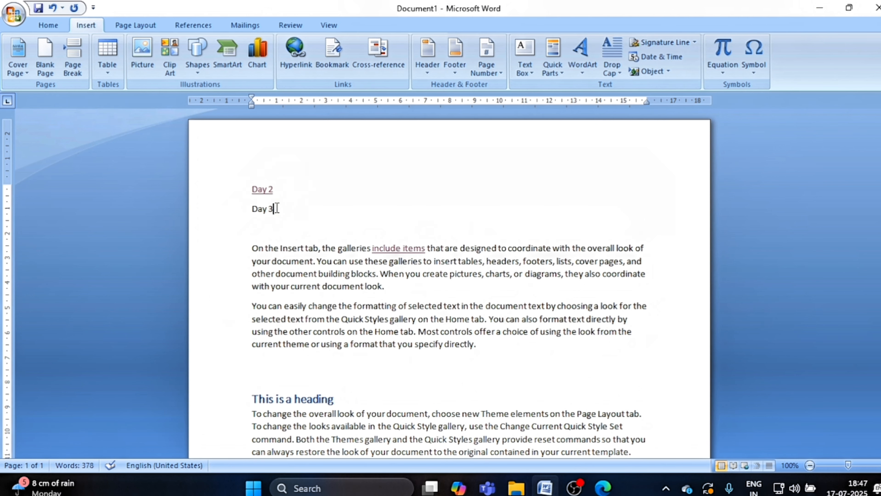
Step: Link the text "Day 3" to the day3 bookmark in this document
{"action": "left_click_drag", "start_coordinate": [277, 209], "coordinate": [253, 212]}
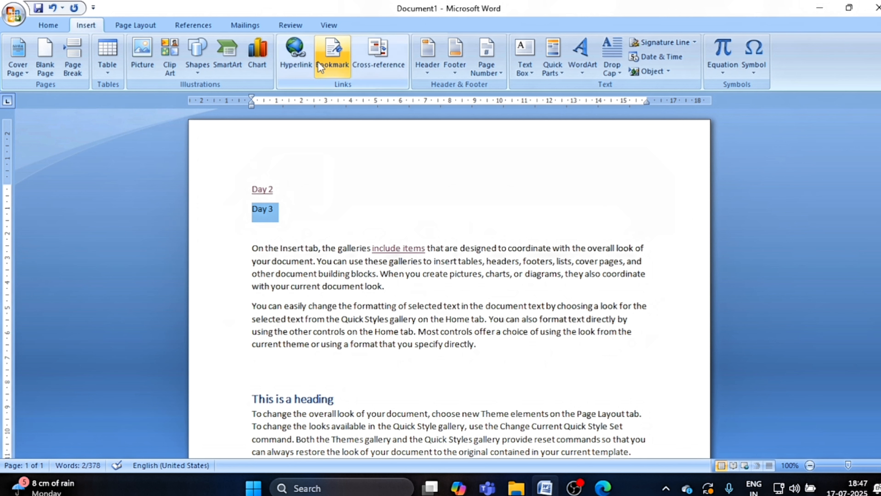
{"action": "left_click", "coordinate": [296, 62]}
{"action": "left_click", "coordinate": [337, 235]}
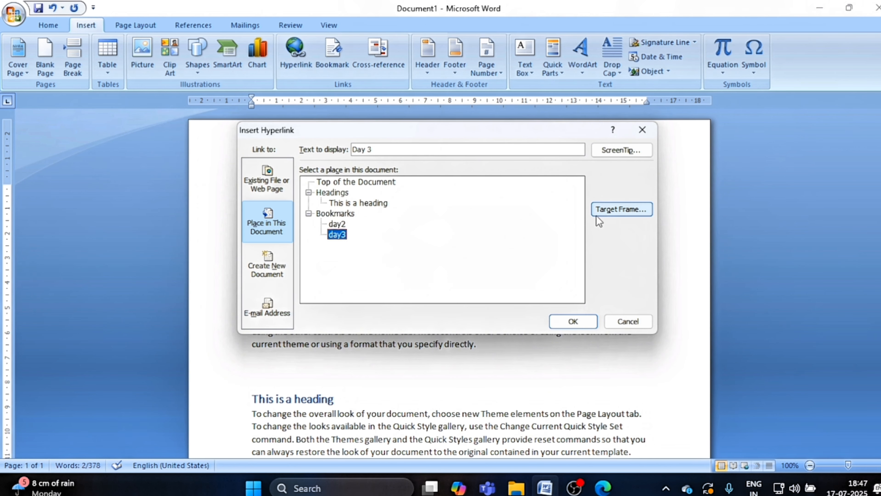
{"action": "left_click", "coordinate": [585, 321]}
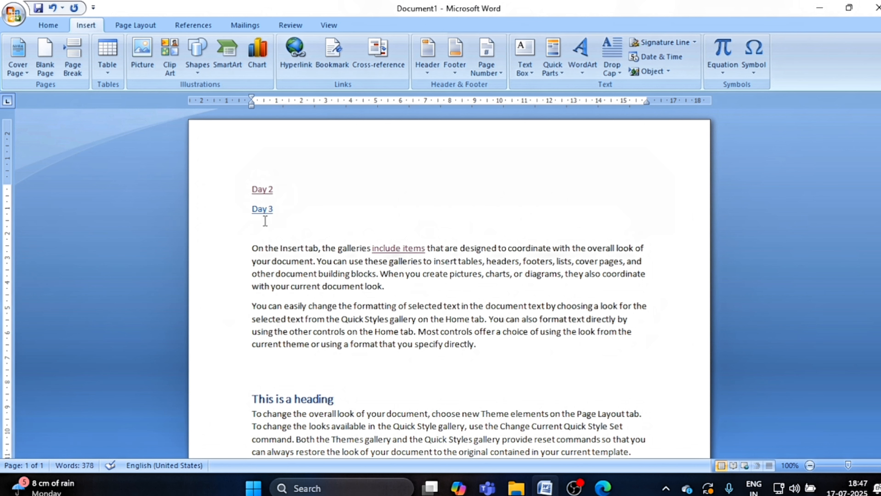
Step: Follow the "Day 3" hyperlink to its bookmarked paragraph, then go back up and select the "This is a heading" line
{"action": "left_click", "coordinate": [262, 213], "text": "ctrl"}
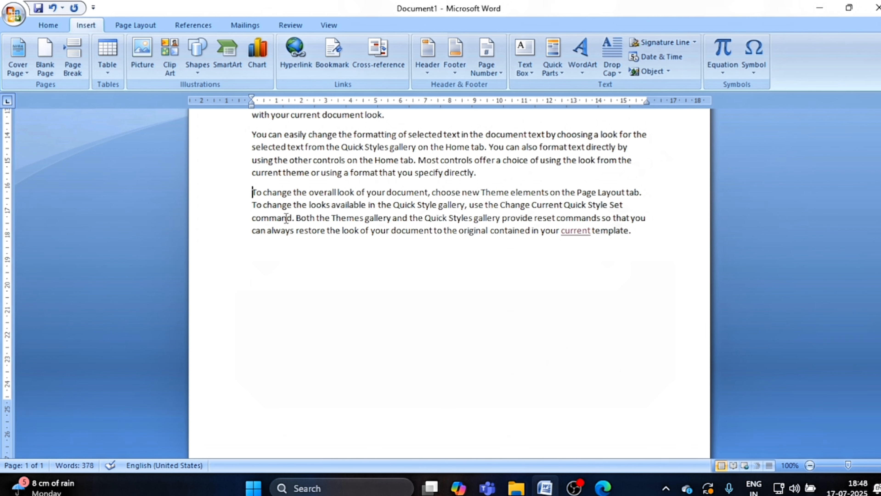
{"action": "scroll", "coordinate": [287, 218], "scroll_direction": "up", "scroll_amount": 8}
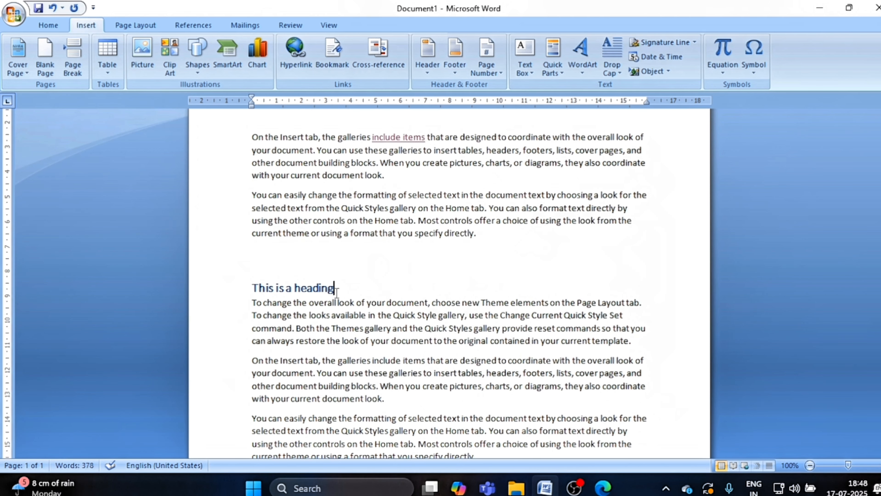
{"action": "left_click_drag", "start_coordinate": [336, 292], "coordinate": [252, 289]}
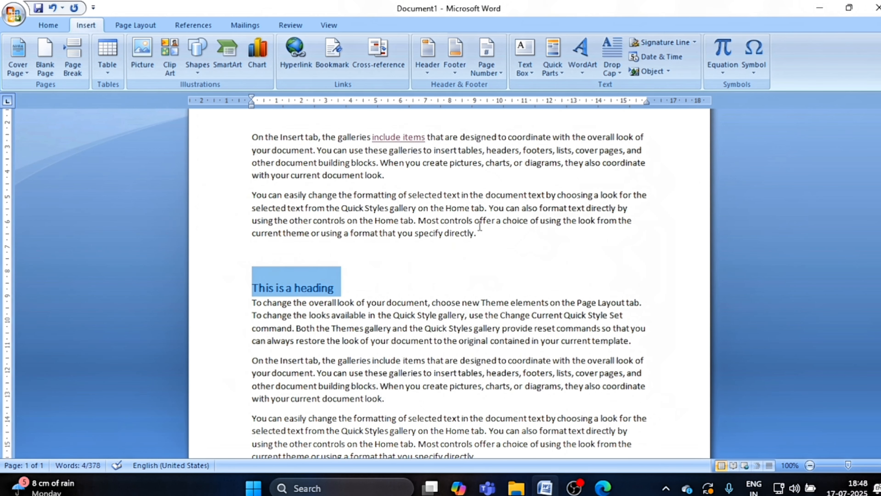
{"action": "left_click_drag", "start_coordinate": [483, 238], "coordinate": [246, 148]}
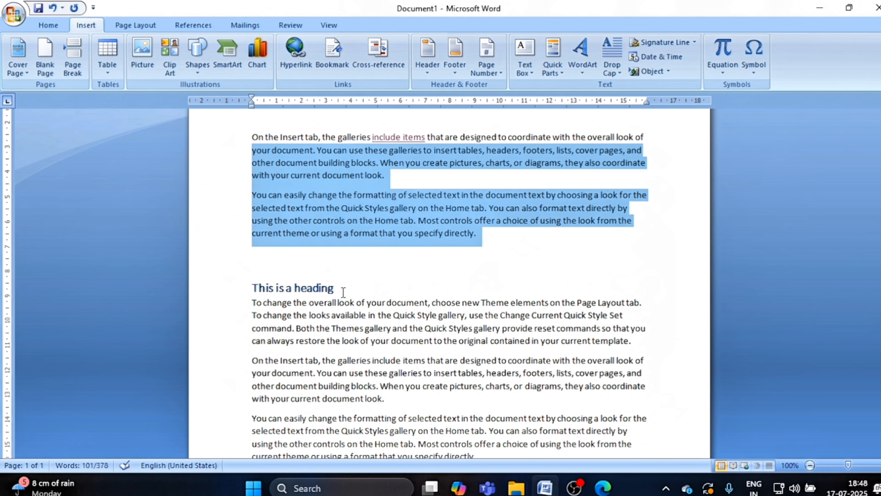
{"action": "left_click_drag", "start_coordinate": [341, 289], "coordinate": [252, 288]}
Step: Add the line "heading" directly below the "Day 3" link at the start of the document
{"action": "scroll", "coordinate": [257, 165], "scroll_direction": "up", "scroll_amount": 3}
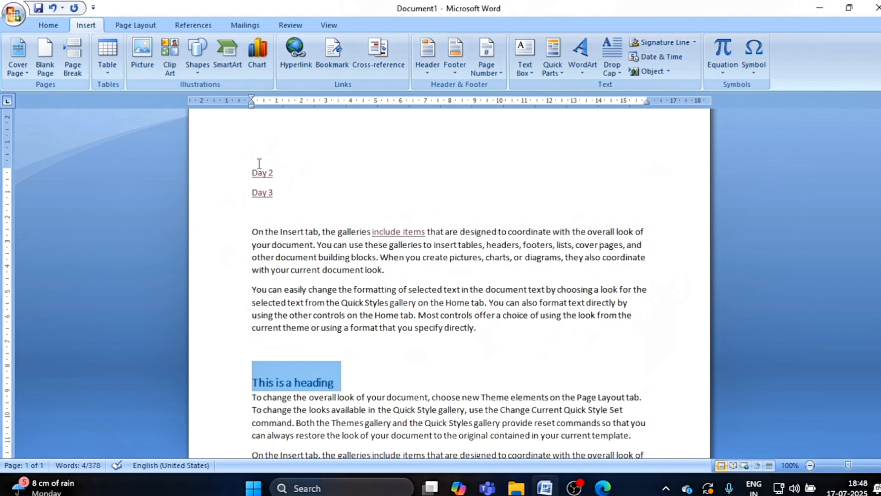
{"action": "left_click", "coordinate": [273, 190]}
{"action": "key", "text": "Return"}
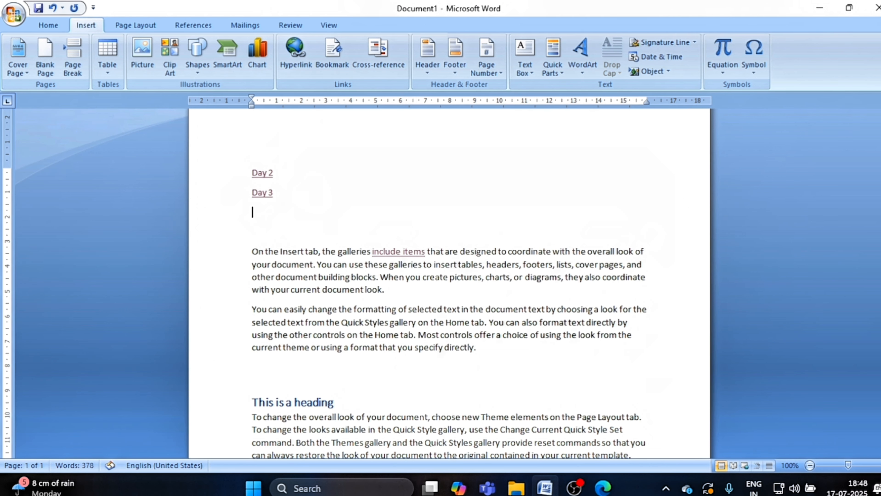
{"action": "type", "text": "heading"}
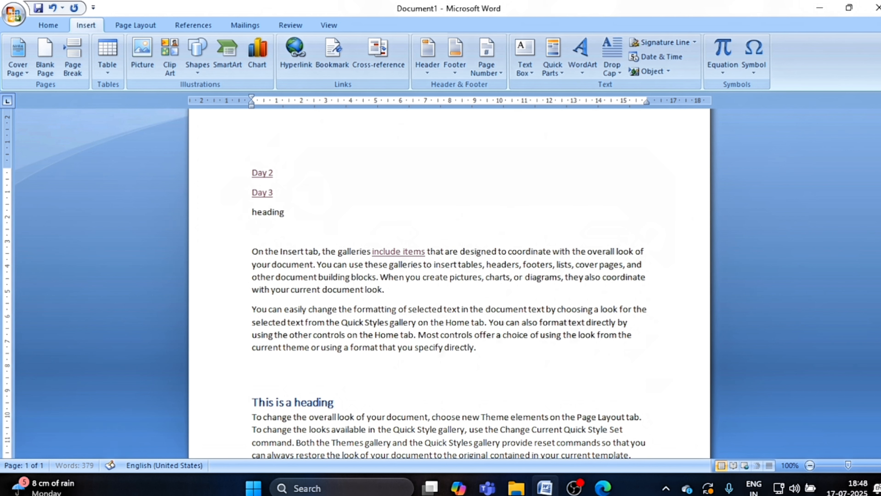
Step: Link the text "heading" to the "This is a heading" heading in this document and follow the link
{"action": "left_click_drag", "start_coordinate": [292, 213], "coordinate": [251, 213]}
{"action": "left_click", "coordinate": [299, 59]}
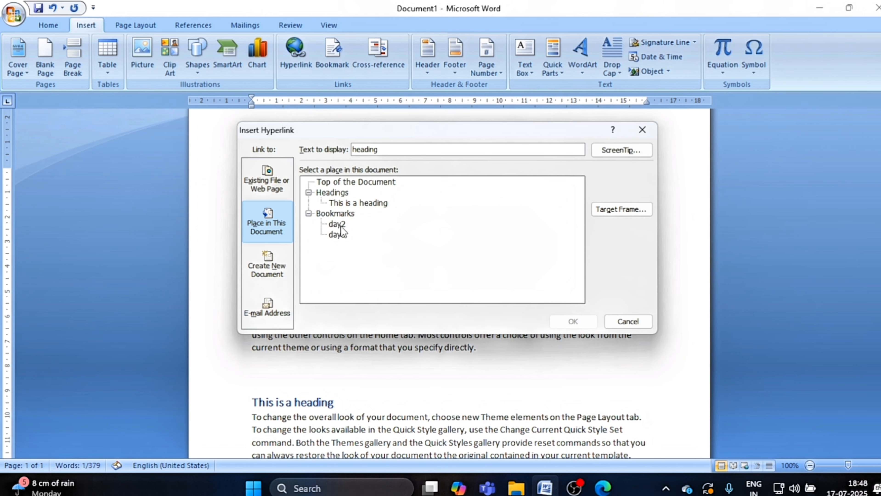
{"action": "left_click", "coordinate": [361, 204]}
{"action": "left_click", "coordinate": [572, 319]}
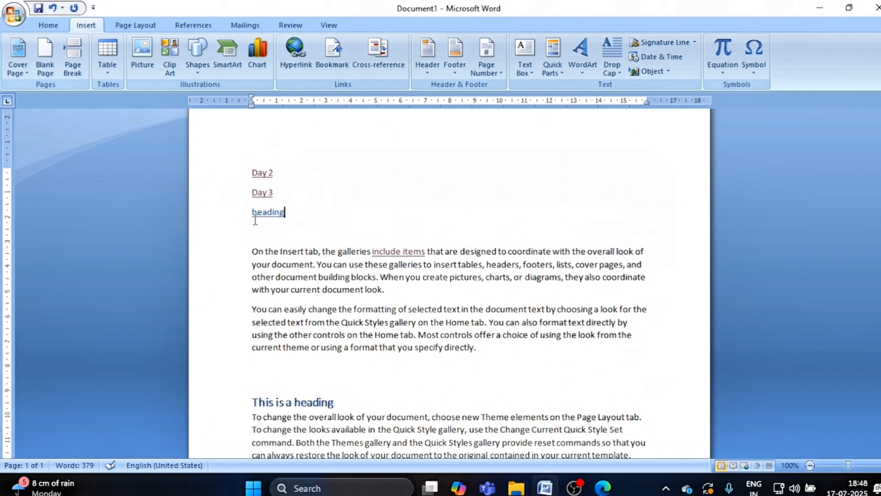
{"action": "left_click", "coordinate": [270, 215], "text": "ctrl"}
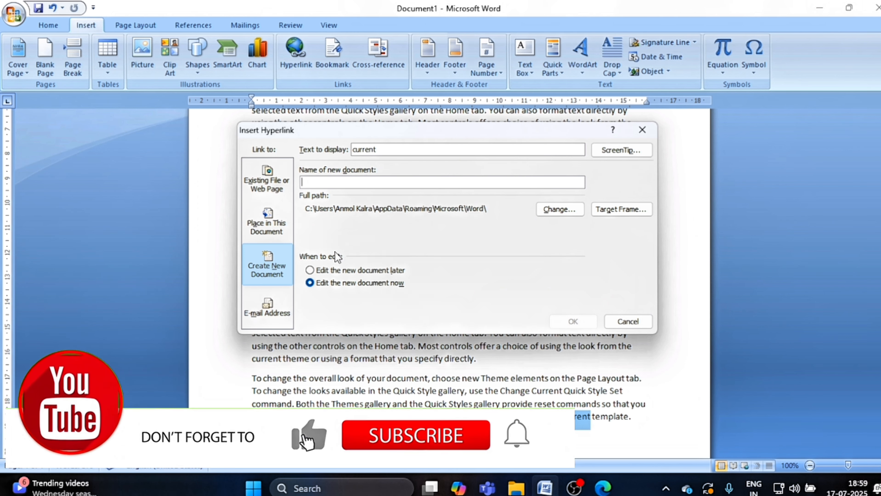
Step: Dismiss the hyperlink for "current" and start one from "template" in the last paragraph to a new document, choosing the C: drive's Intel folder
{"action": "left_click", "coordinate": [642, 134]}
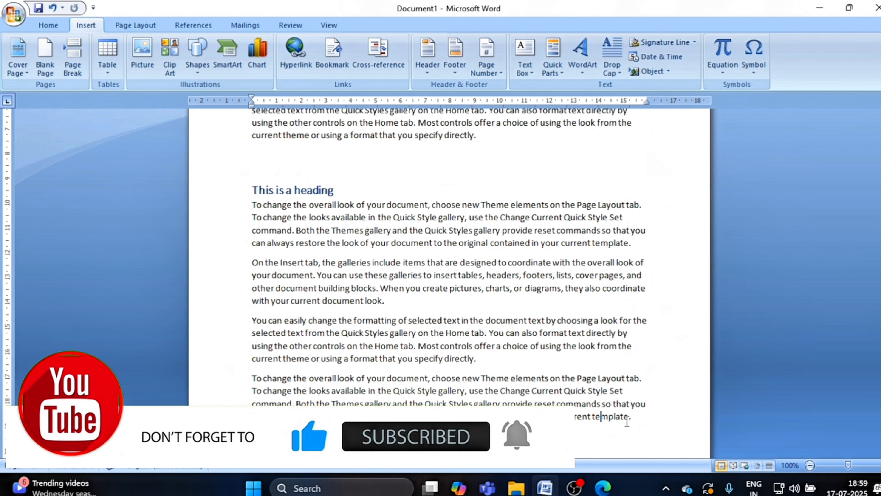
{"action": "left_click_drag", "start_coordinate": [629, 417], "coordinate": [594, 420]}
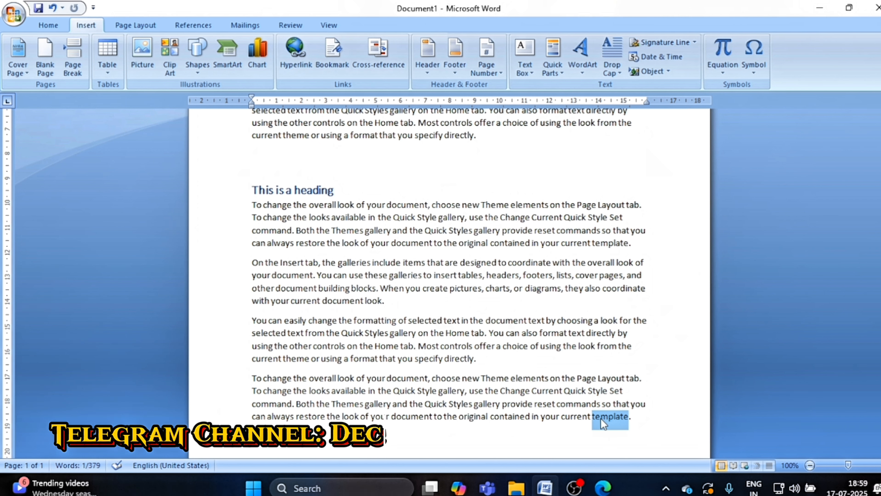
{"action": "left_click", "coordinate": [298, 62]}
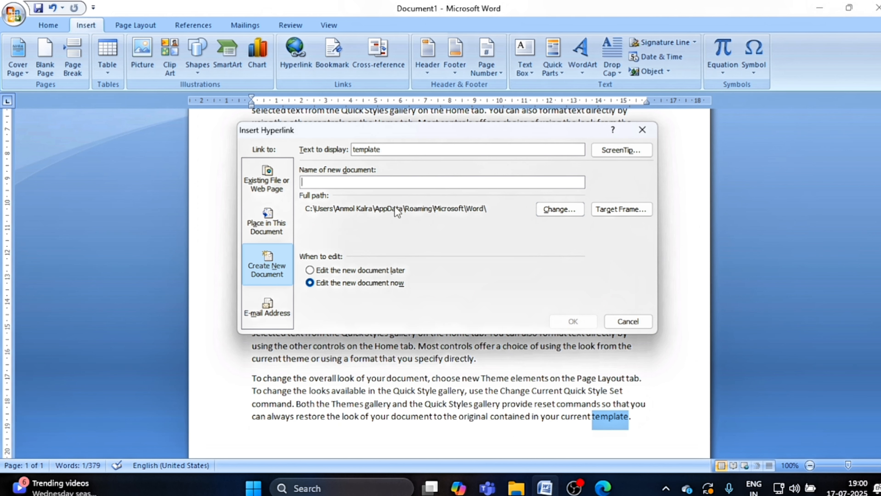
{"action": "left_click", "coordinate": [568, 212]}
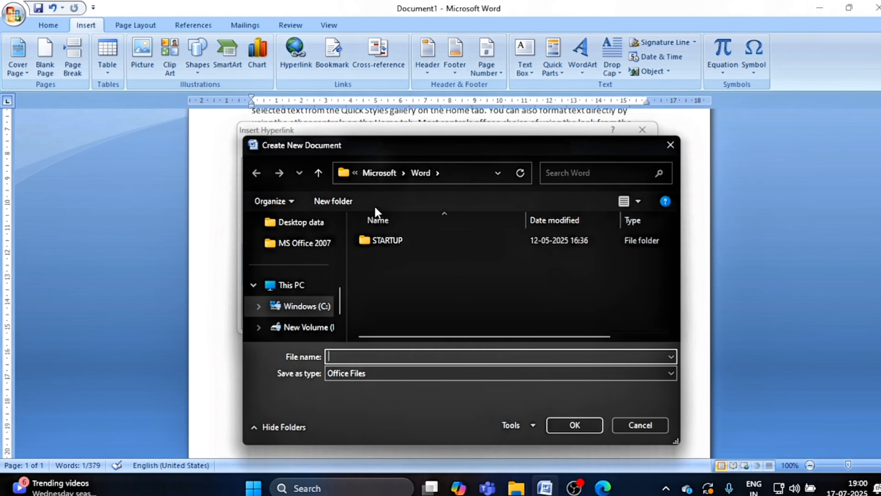
{"action": "left_click", "coordinate": [316, 328]}
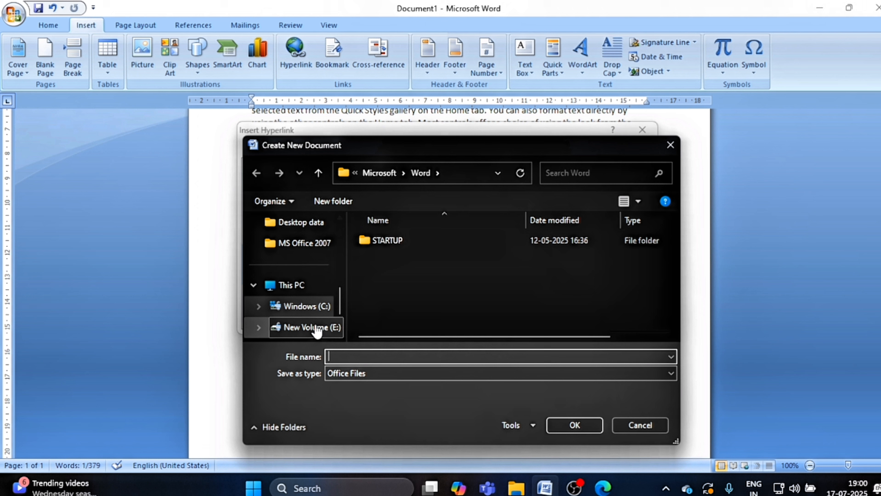
{"action": "left_click", "coordinate": [308, 286]}
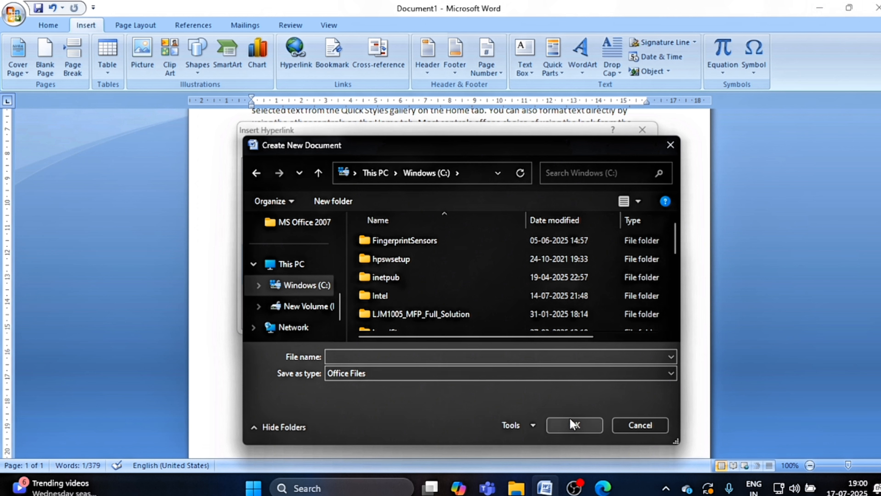
{"action": "left_click", "coordinate": [422, 298]}
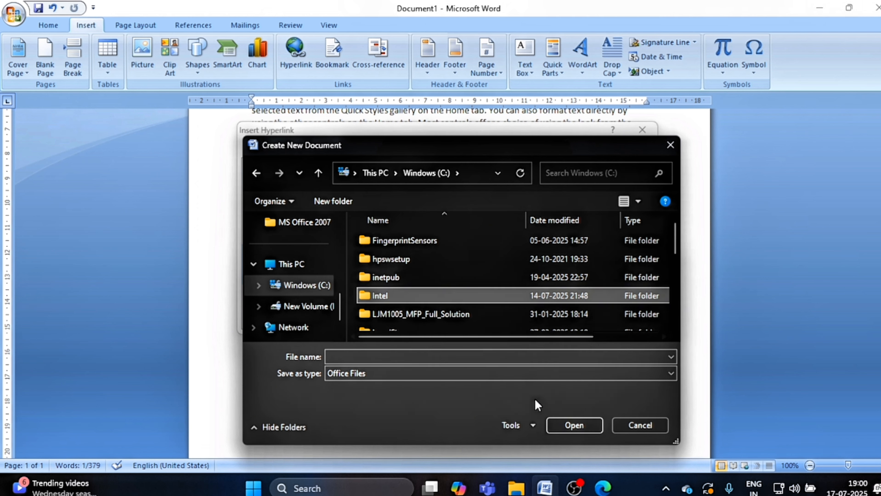
{"action": "left_click", "coordinate": [569, 424]}
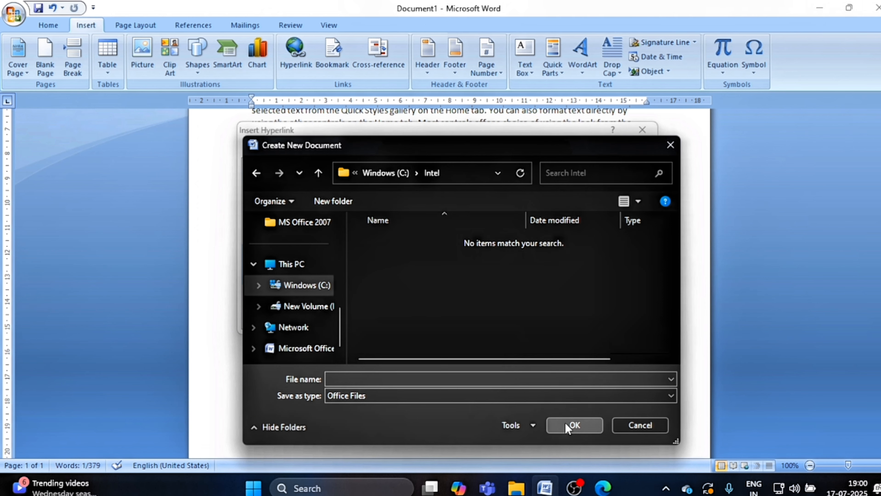
Step: Name the new linked document "Decode Computers" in the Intel folder
{"action": "left_click", "coordinate": [401, 373]}
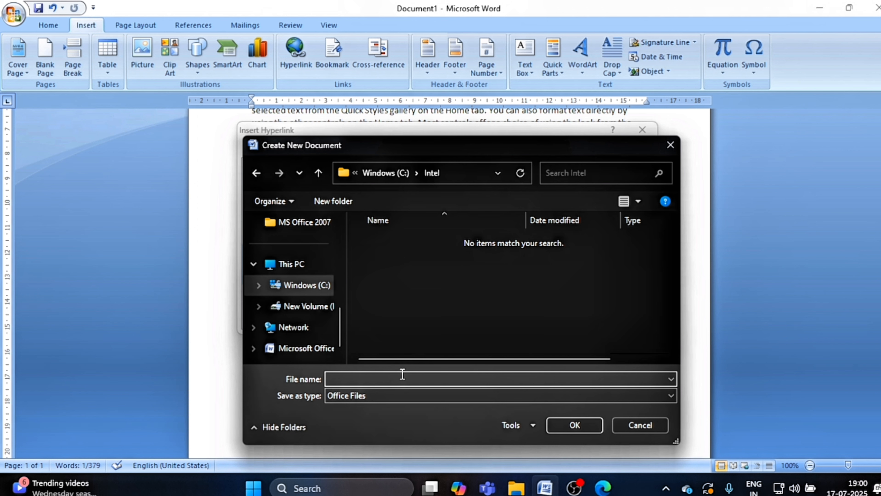
{"action": "type", "text": "decodecomputers"}
{"action": "left_click", "coordinate": [358, 381]}
{"action": "key", "text": "BackSpace"}
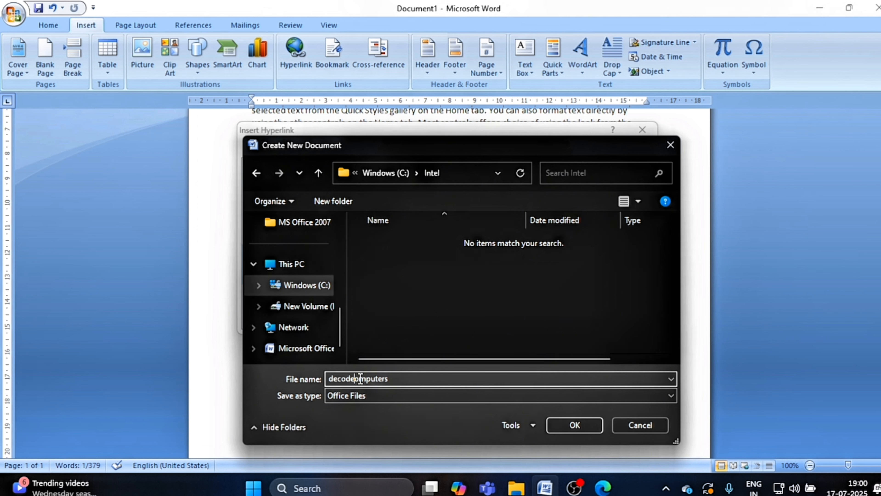
{"action": "type", "text": "C"}
{"action": "key", "text": "Home"}
{"action": "key", "text": "Delete"}
{"action": "type", "text": "D"}
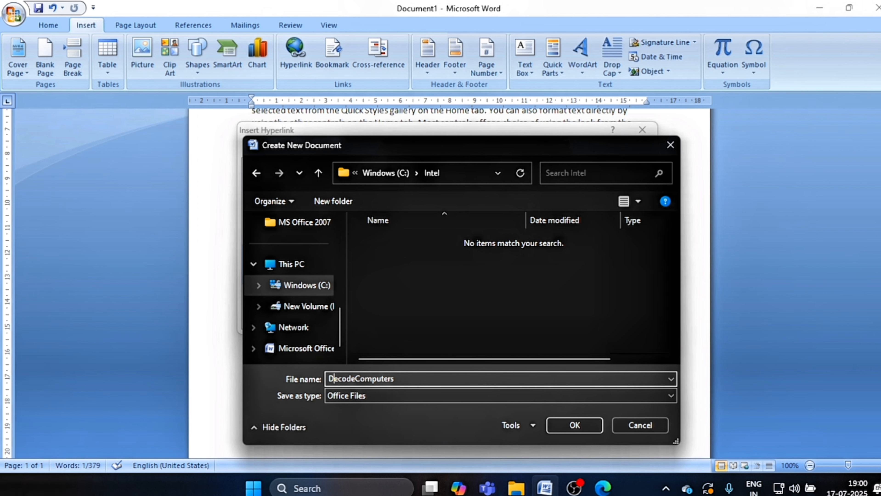
{"action": "key", "text": "Right"}
{"action": "key", "text": "Right"}
{"action": "key", "text": "Right"}
{"action": "key", "text": "Right"}
{"action": "key", "text": "Right"}
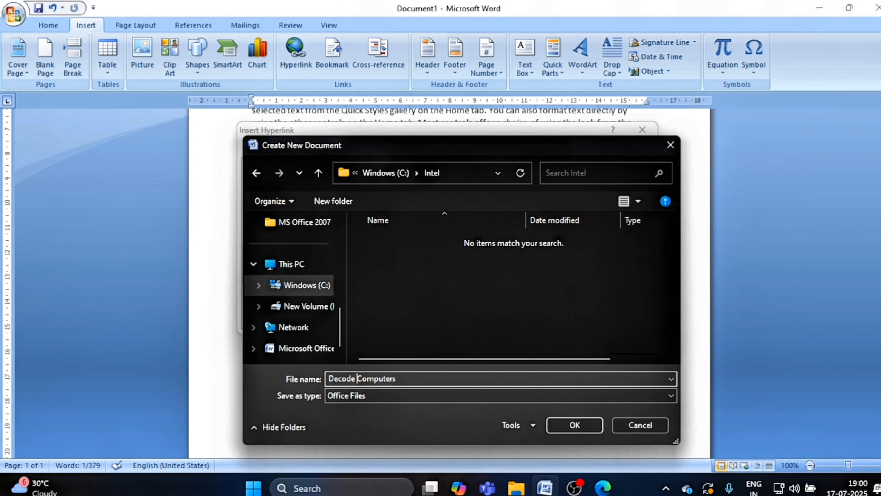
{"action": "left_click", "coordinate": [573, 425]}
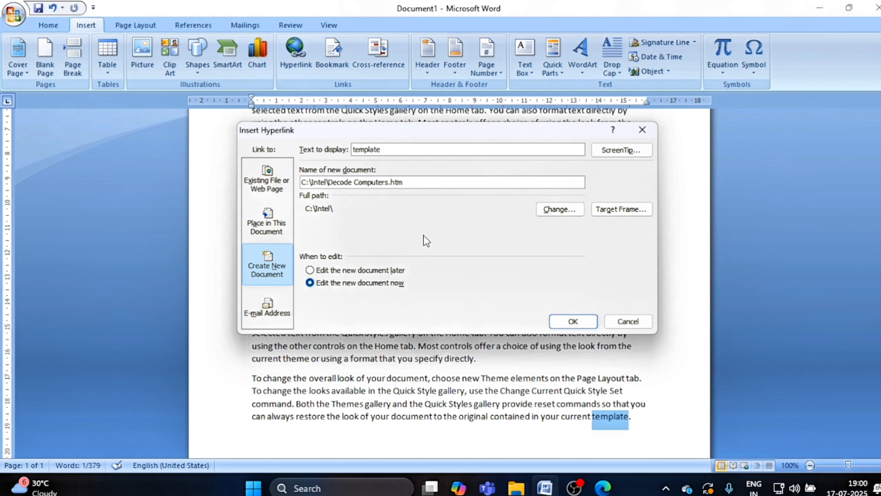
Step: Create the "template" hyperlink, enter "Lkdsgnm,dfnm,cnm,nvmxc" in the new document, save and close it, keeping the original document open
{"action": "left_click_drag", "start_coordinate": [404, 183], "coordinate": [304, 181]}
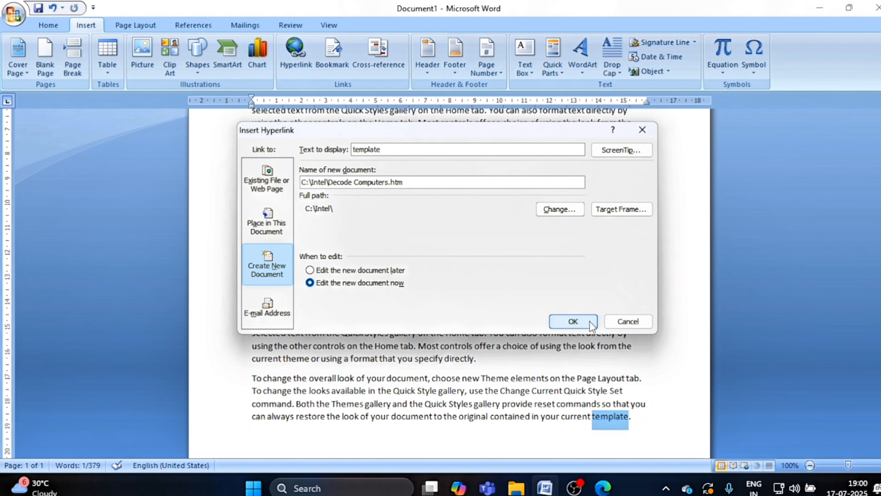
{"action": "left_click", "coordinate": [572, 321]}
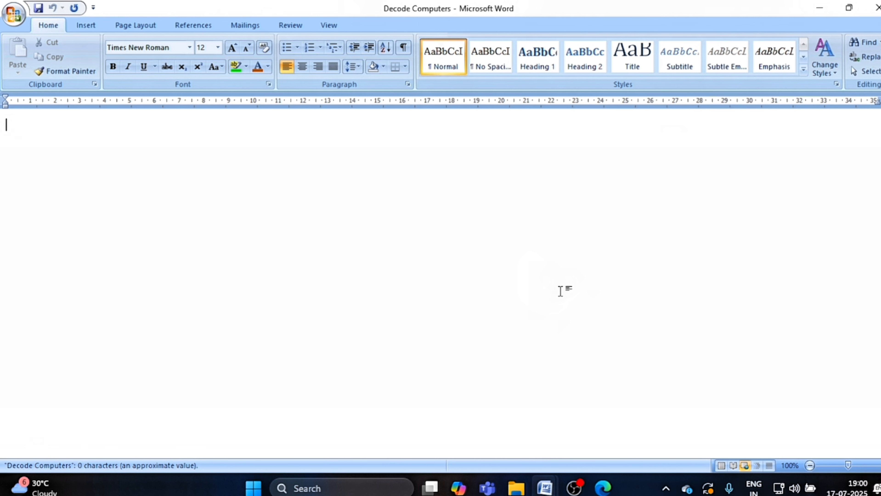
{"action": "type", "text": "Lkdsgnm,dfnm,cnm,nvmxc"}
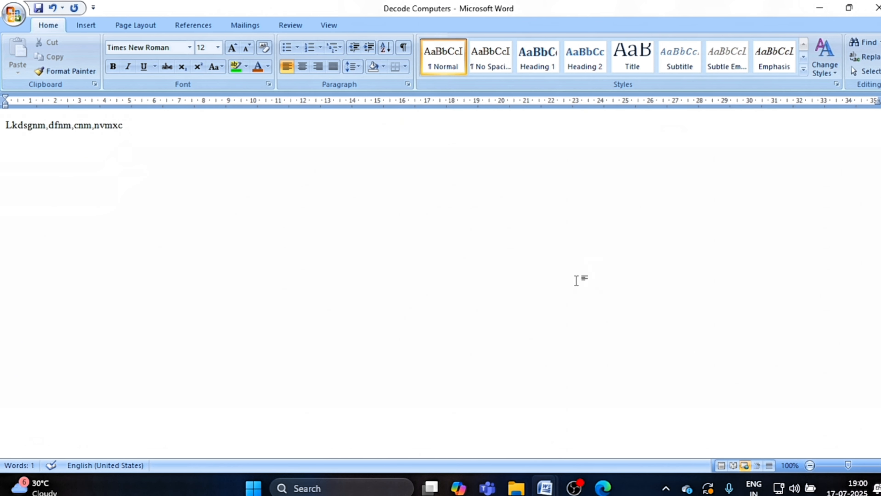
{"action": "left_click", "coordinate": [40, 8]}
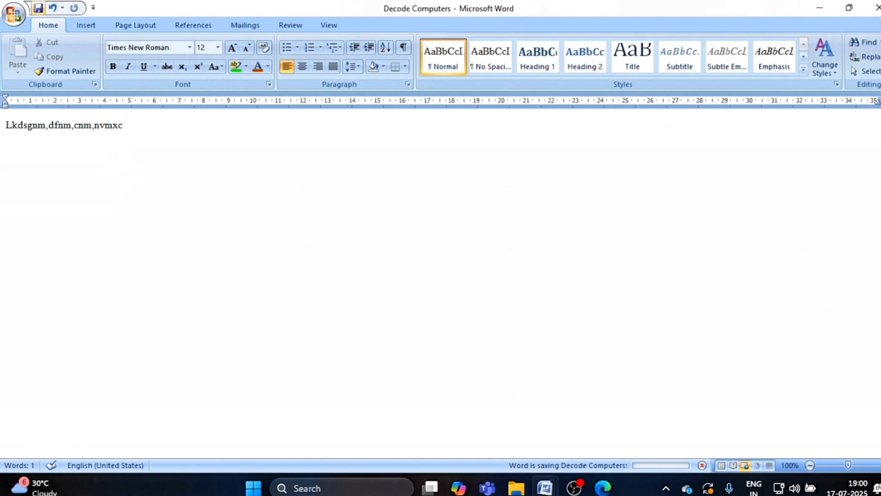
{"action": "left_click", "coordinate": [872, 7]}
{"action": "left_click", "coordinate": [871, 7]}
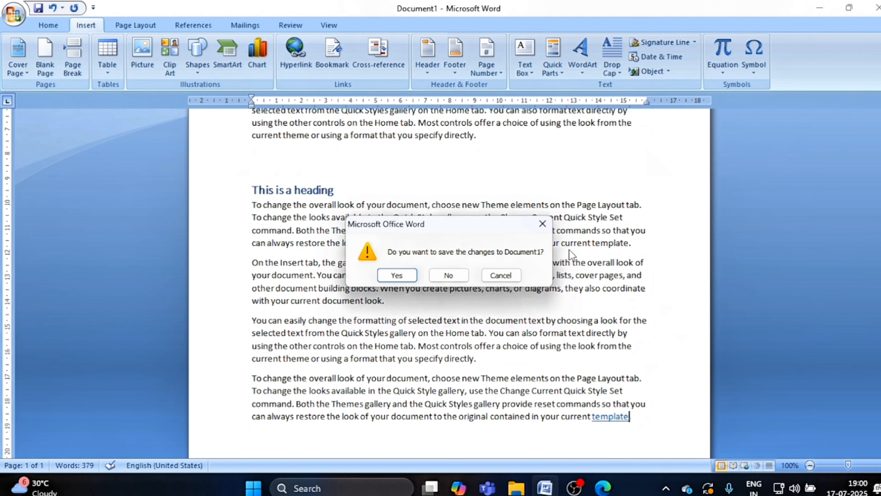
{"action": "left_click", "coordinate": [506, 275]}
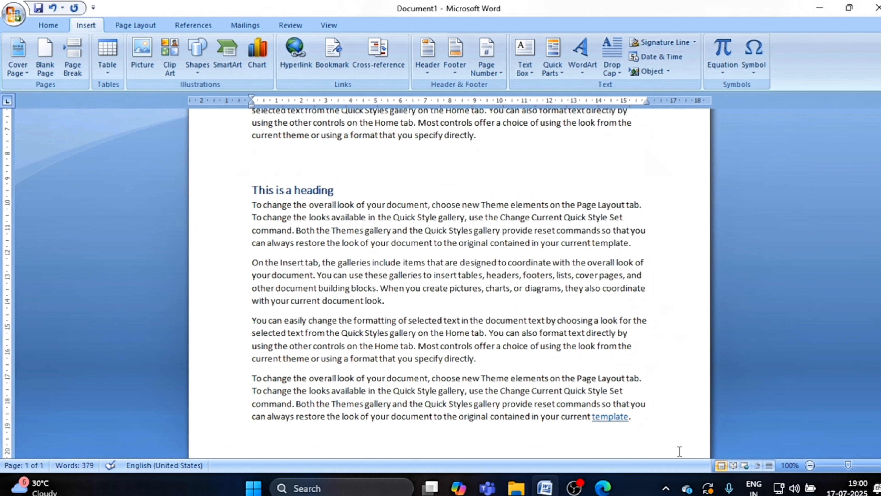
Step: Follow the "template" hyperlink, setting Microsoft Office Word to always open .htm files, and close the opened document
{"action": "left_click", "coordinate": [610, 416], "text": "ctrl"}
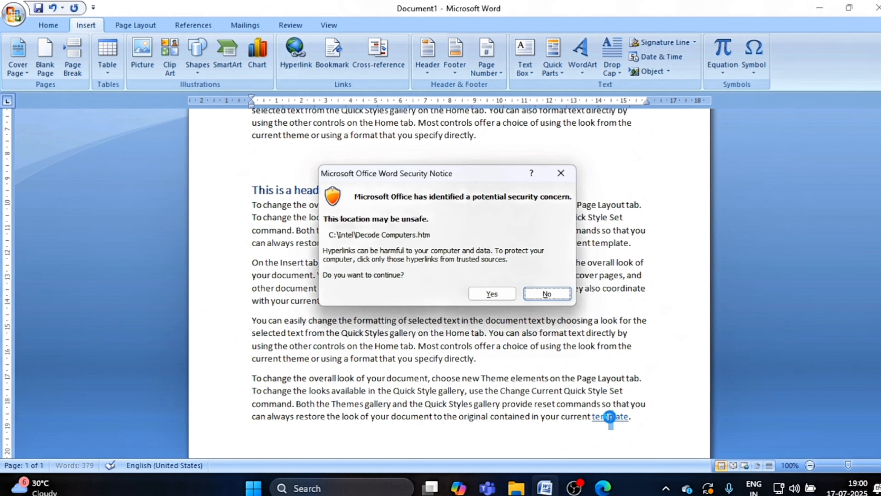
{"action": "left_click", "coordinate": [492, 295]}
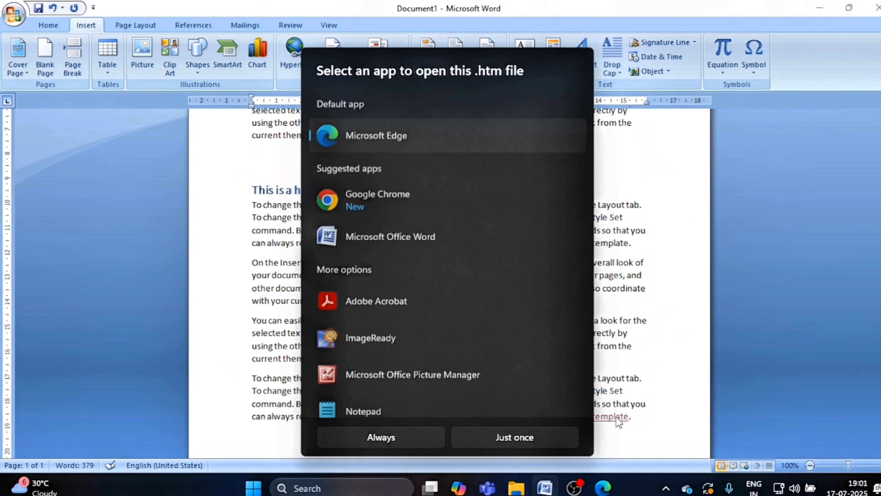
{"action": "left_click", "coordinate": [420, 240]}
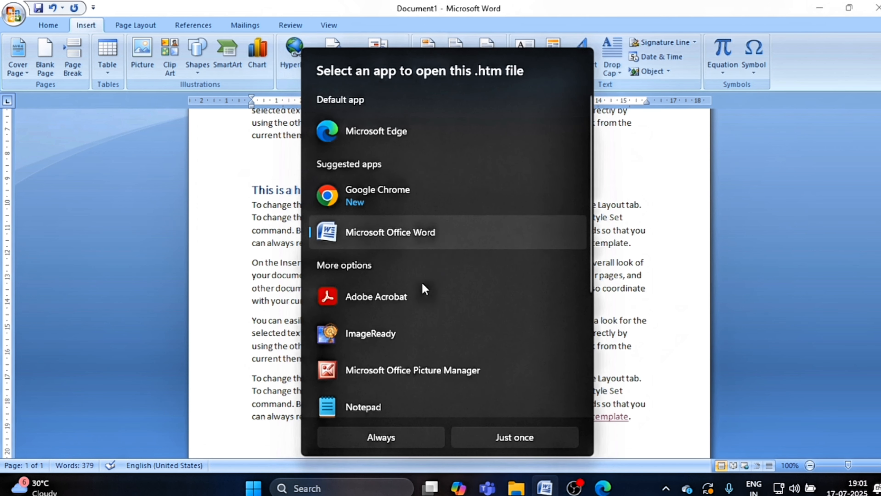
{"action": "left_click", "coordinate": [418, 441]}
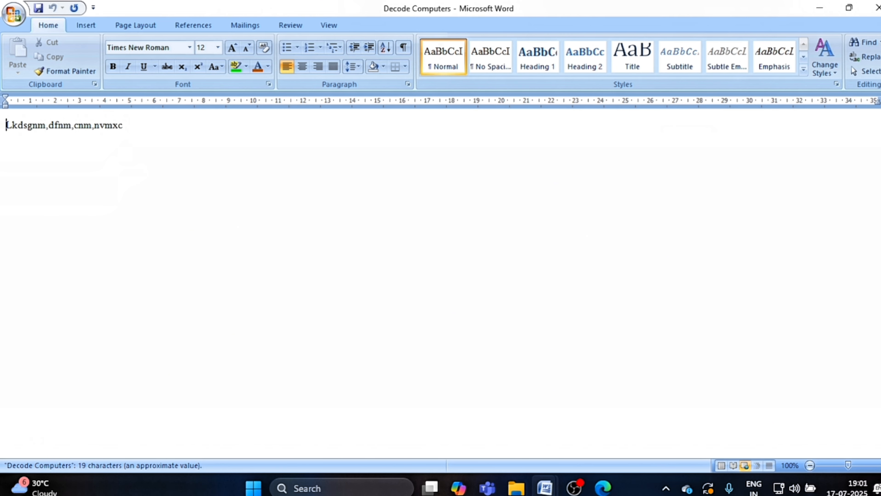
{"action": "left_click", "coordinate": [876, 8]}
Step: Check the C: drive's Intel folder in File Explorer for the Decode Computers file and close the folder
{"action": "left_click", "coordinate": [820, 9]}
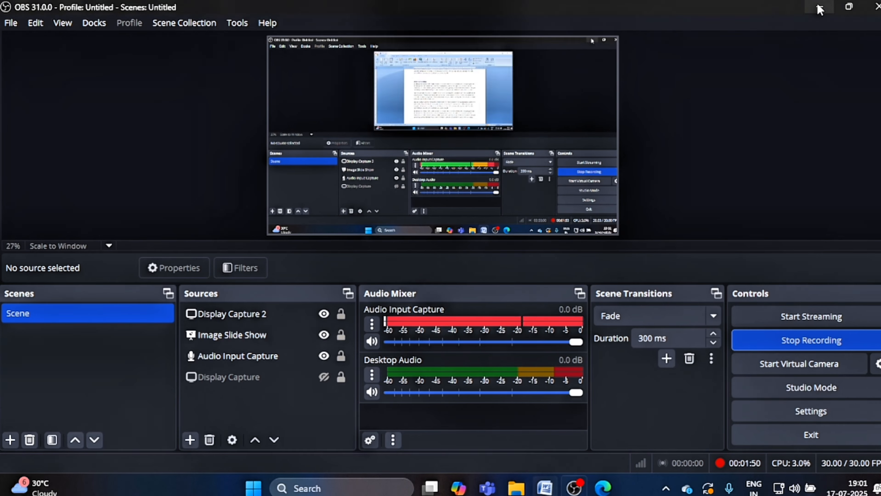
{"action": "left_click", "coordinate": [820, 10]}
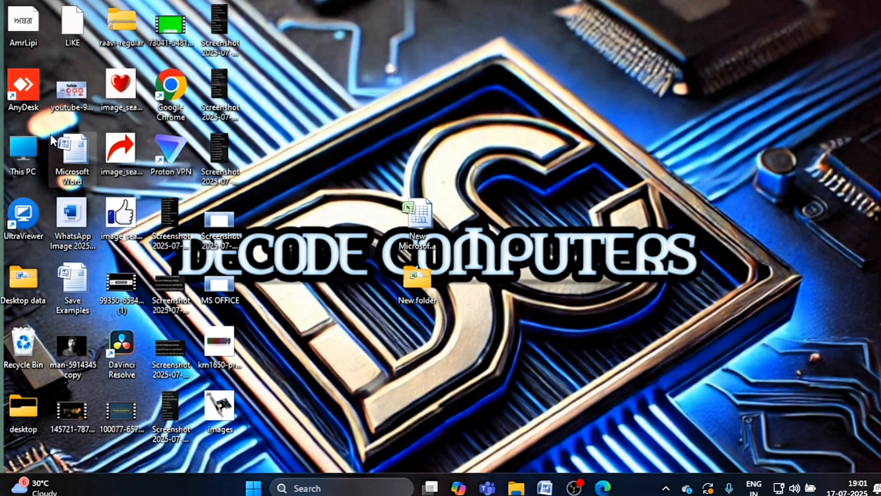
{"action": "double_click", "coordinate": [29, 150]}
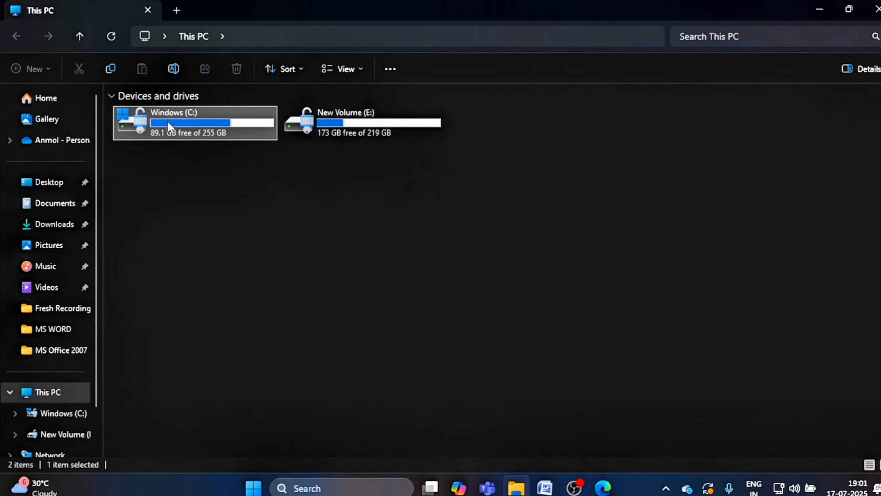
{"action": "double_click", "coordinate": [167, 121]}
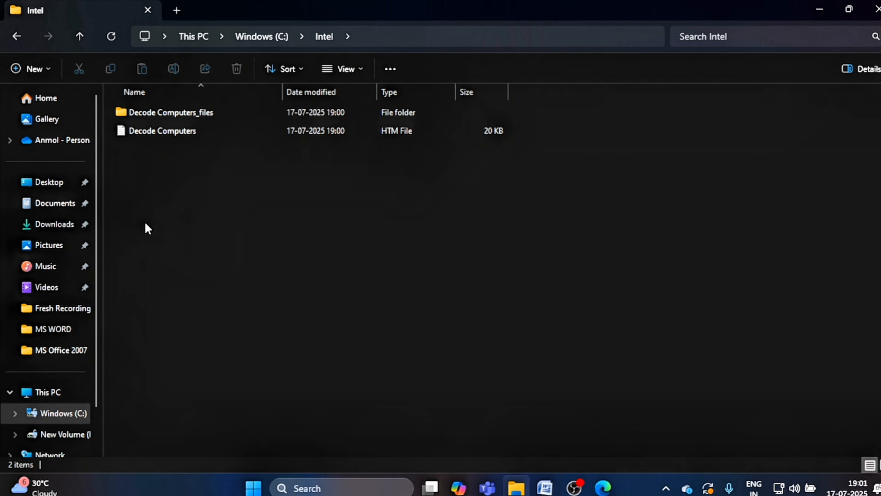
{"action": "left_click", "coordinate": [161, 135]}
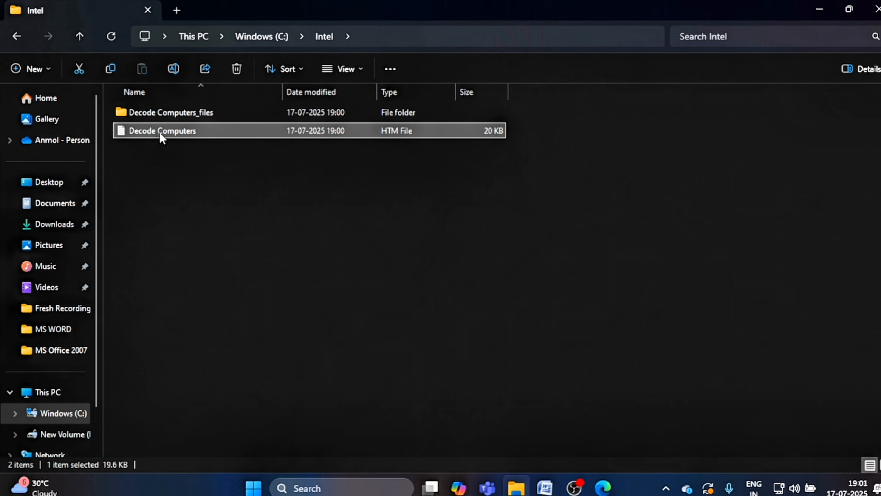
{"action": "left_click", "coordinate": [876, 9]}
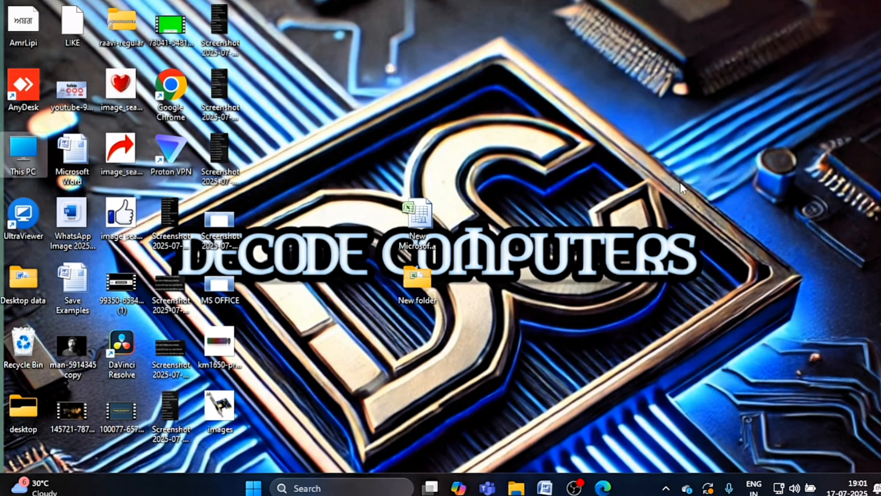
Step: Back in Word, examine the file types offered for a new document linked from "current", trying Documents, and cancel
{"action": "left_click", "coordinate": [541, 490]}
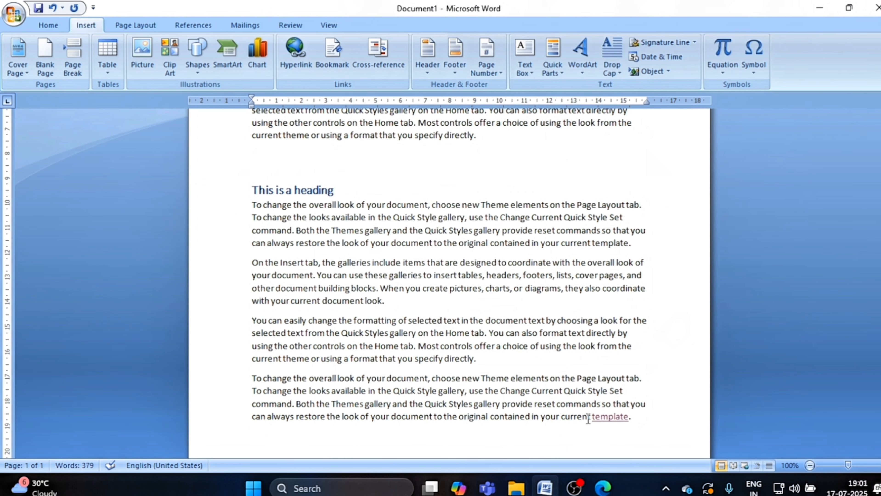
{"action": "left_click_drag", "start_coordinate": [591, 416], "coordinate": [561, 417]}
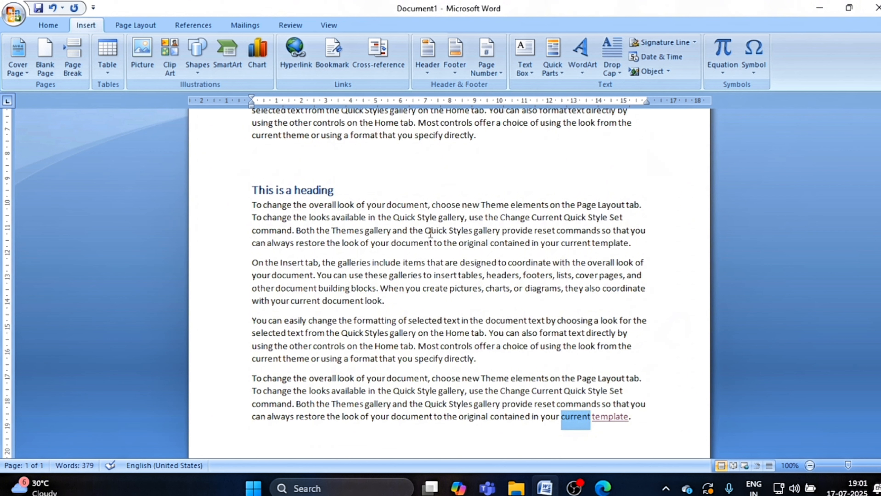
{"action": "left_click", "coordinate": [296, 54]}
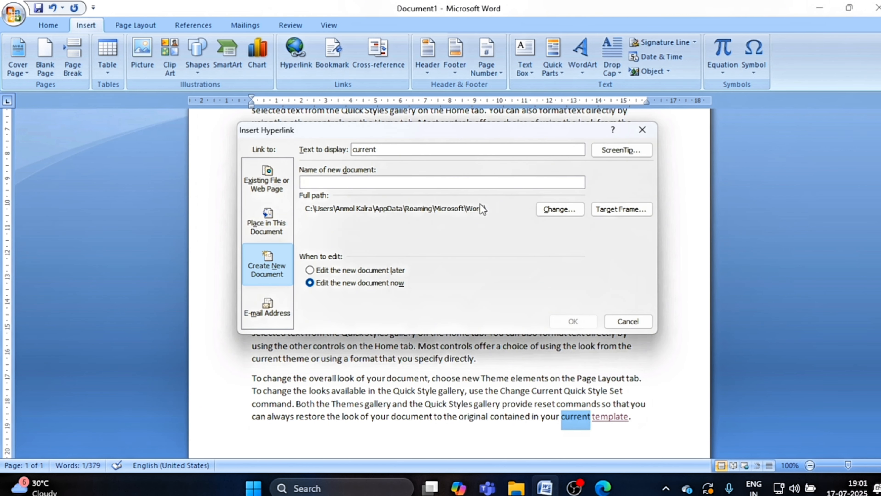
{"action": "left_click", "coordinate": [550, 210]}
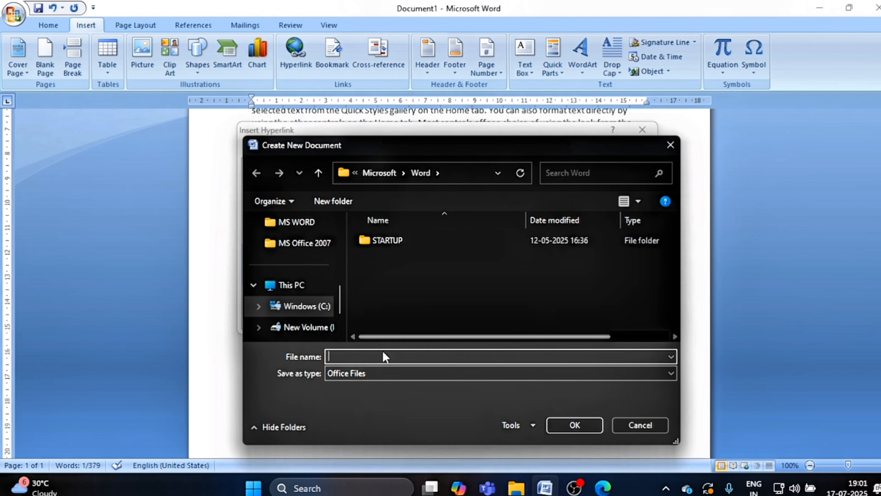
{"action": "left_click", "coordinate": [354, 371]}
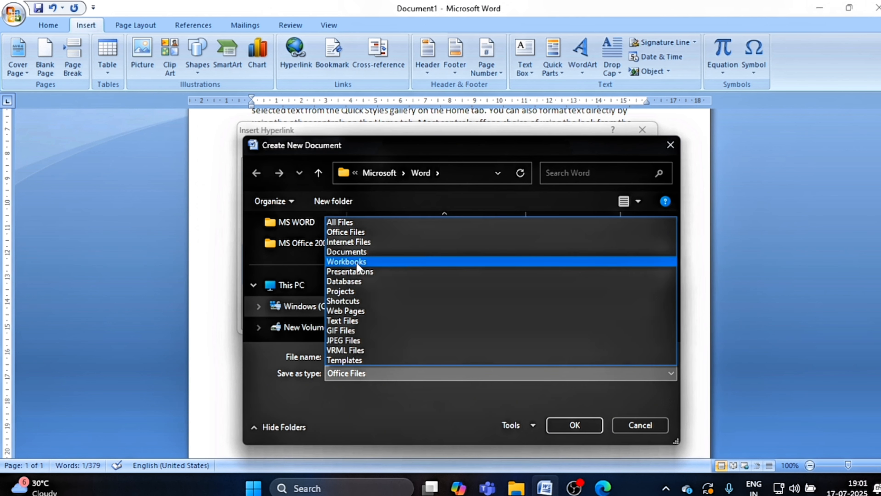
{"action": "left_click", "coordinate": [356, 253]}
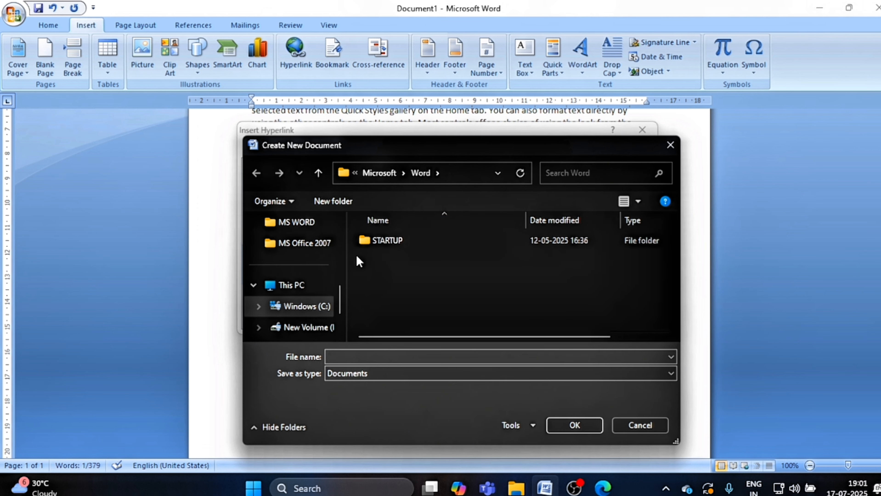
{"action": "left_click", "coordinate": [366, 373]}
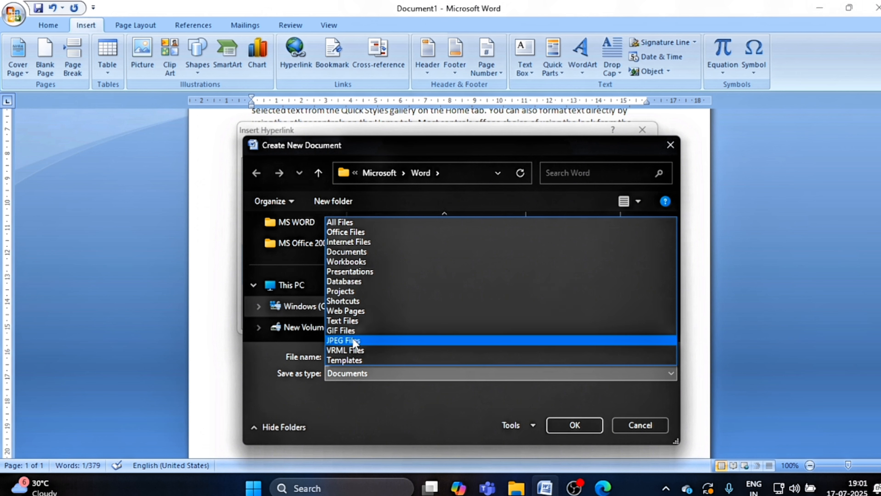
{"action": "left_click", "coordinate": [637, 426]}
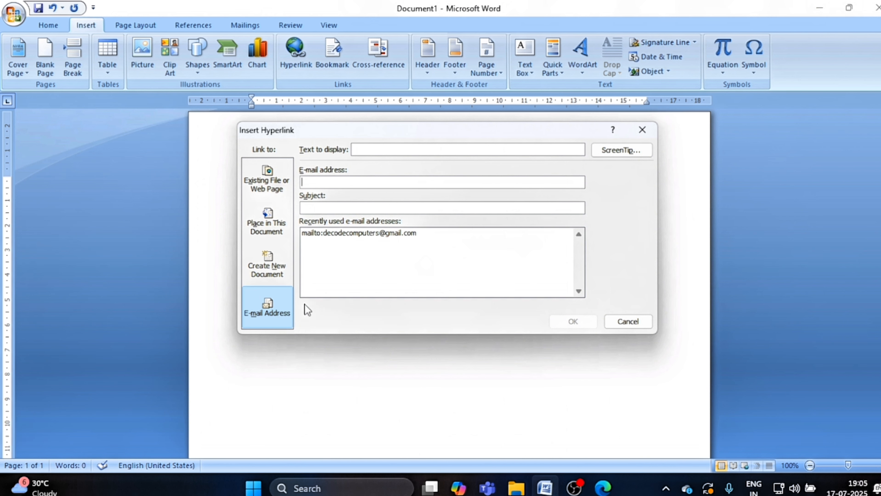
Step: Dismiss the e-mail hyperlink and fill the blank document with sample text using =rand(10)
{"action": "left_click", "coordinate": [613, 322]}
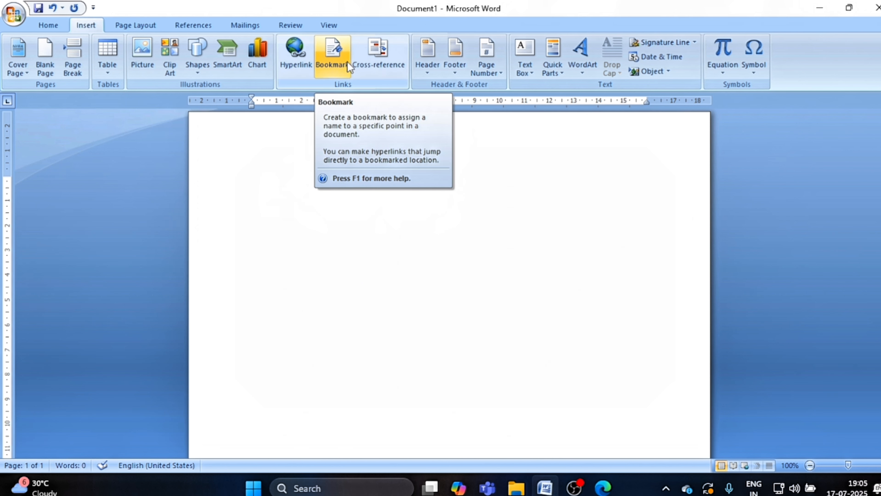
{"action": "left_click", "coordinate": [363, 57]}
{"action": "left_click", "coordinate": [569, 125]}
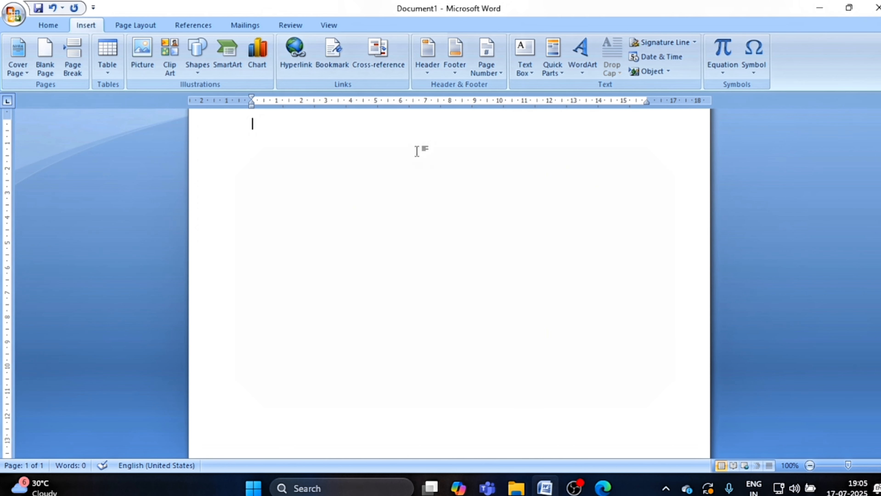
{"action": "scroll", "coordinate": [349, 164], "scroll_direction": "up", "scroll_amount": 1}
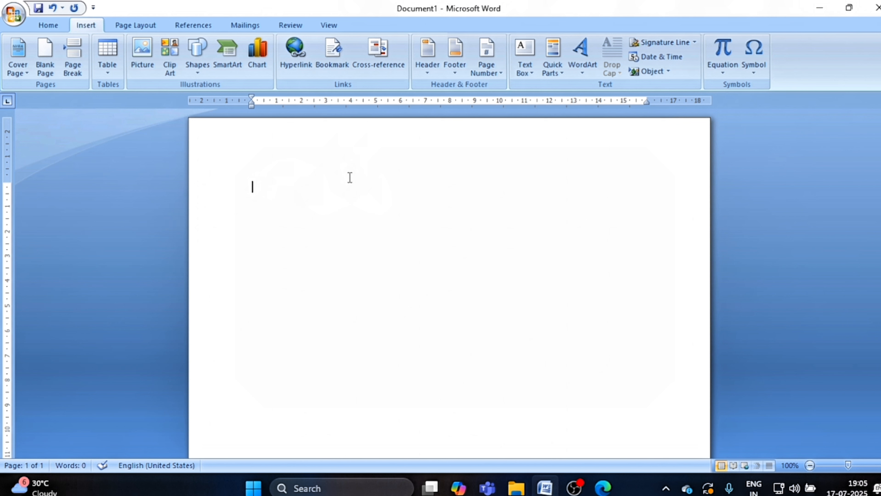
{"action": "type", "text": "="}
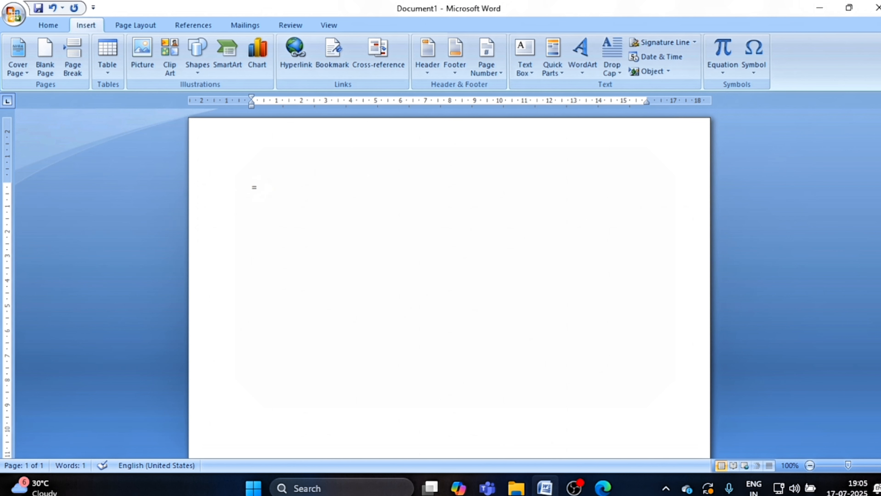
{"action": "type", "text": "rand(10)"}
{"action": "key", "text": "Return"}
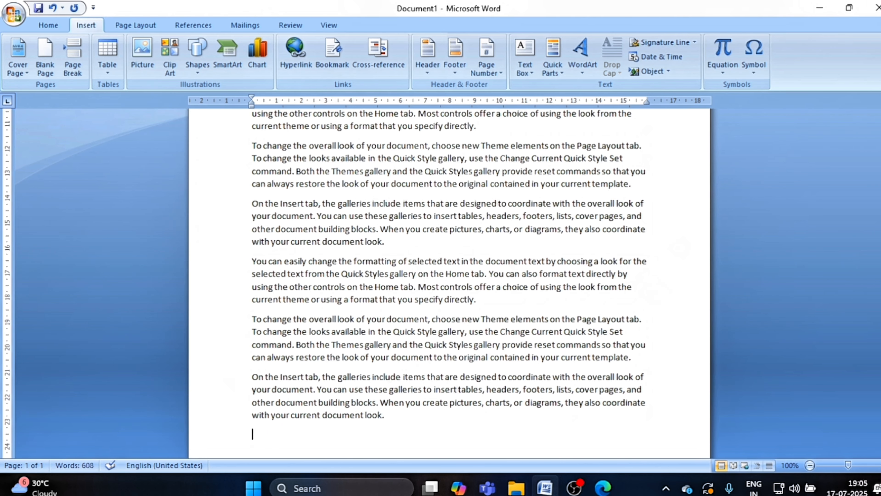
{"action": "scroll", "coordinate": [356, 170], "scroll_direction": "up", "scroll_amount": 10}
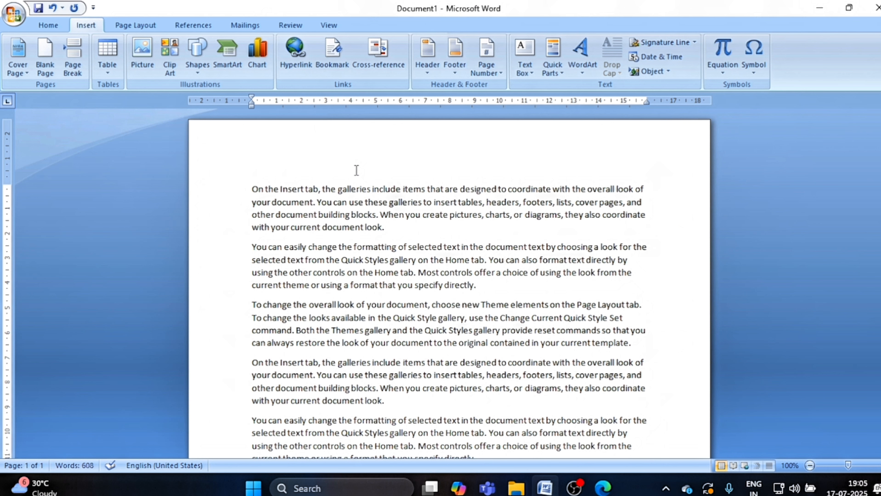
Step: Add the names Ganga, Yamuna and Bias on separate lines above the sample text at the start of the document
{"action": "left_click", "coordinate": [305, 144]}
{"action": "left_click", "coordinate": [254, 149]}
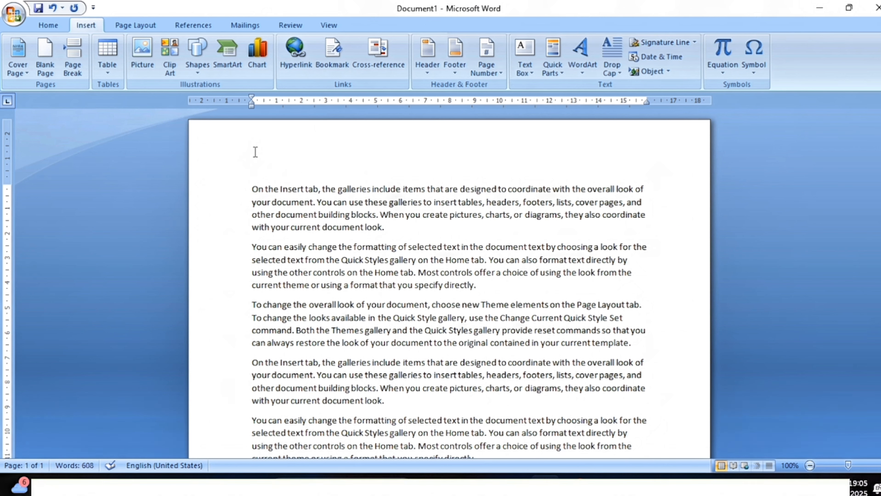
{"action": "key", "text": "Return"}
{"action": "key", "text": "Return"}
{"action": "key", "text": "Up"}
{"action": "key", "text": "Up"}
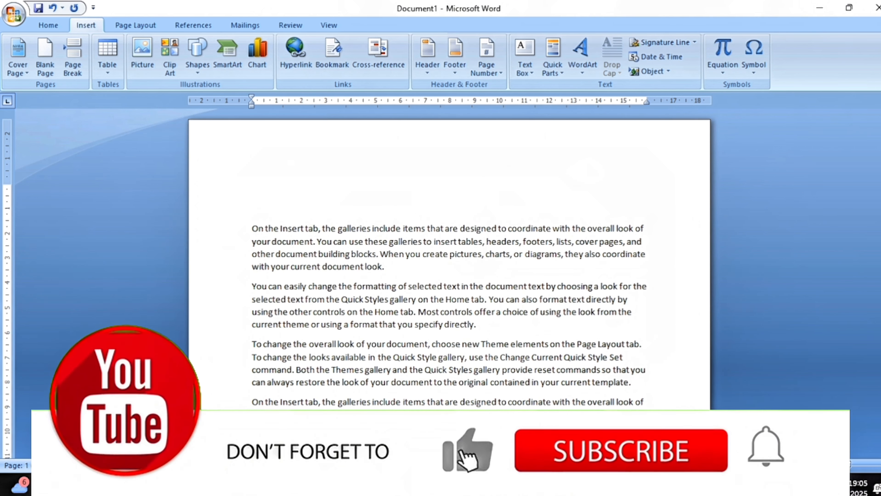
{"action": "type", "text": "ga"}
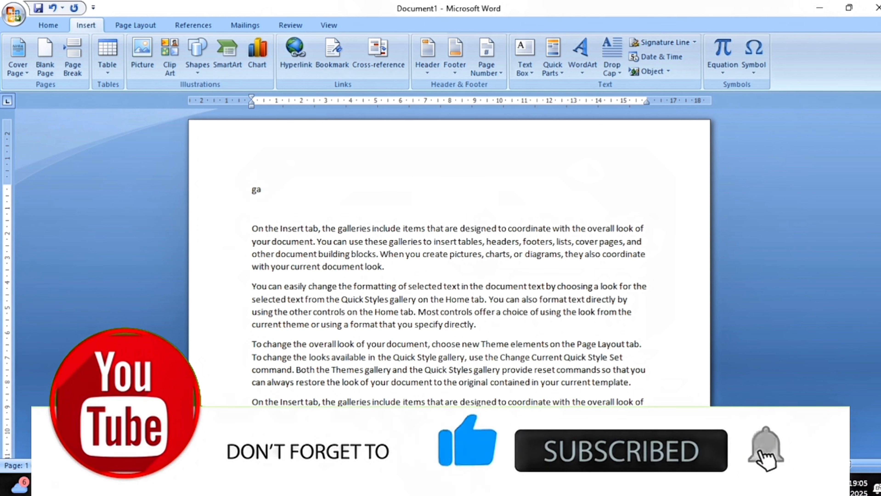
{"action": "type", "text": "nga"}
{"action": "key", "text": "Return"}
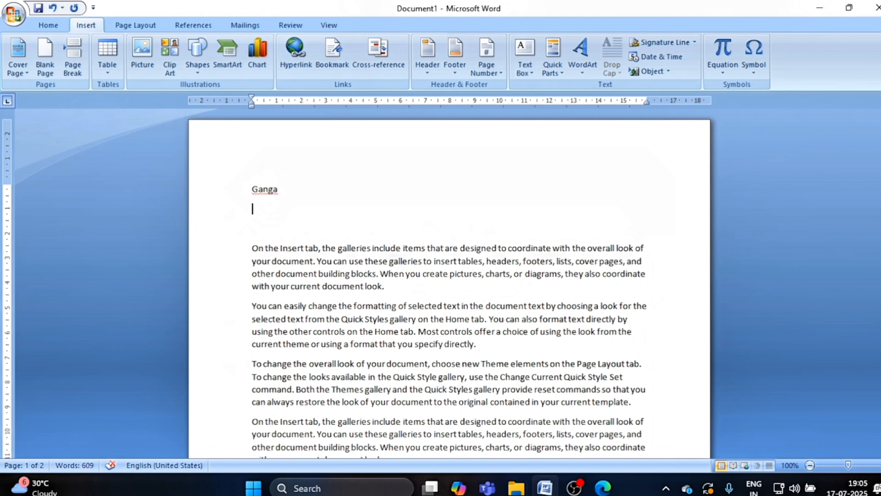
{"action": "type", "text": "yamuna"}
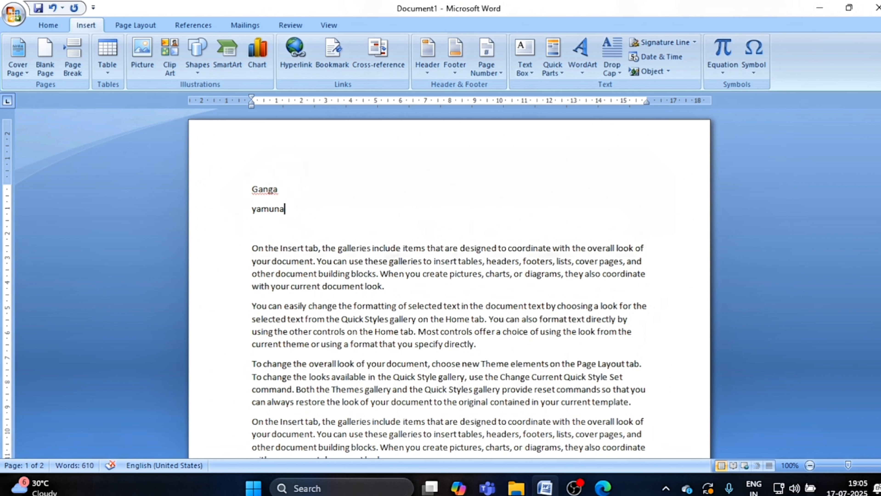
{"action": "key", "text": "Return"}
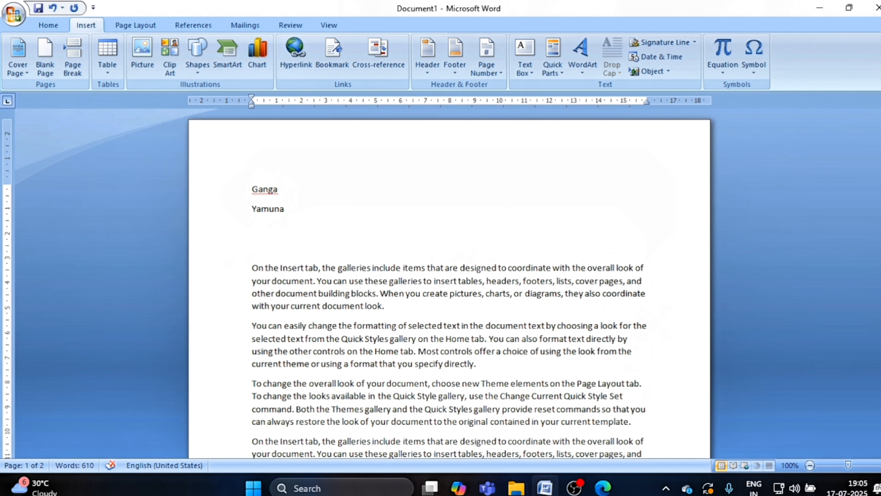
{"action": "type", "text": "bias"}
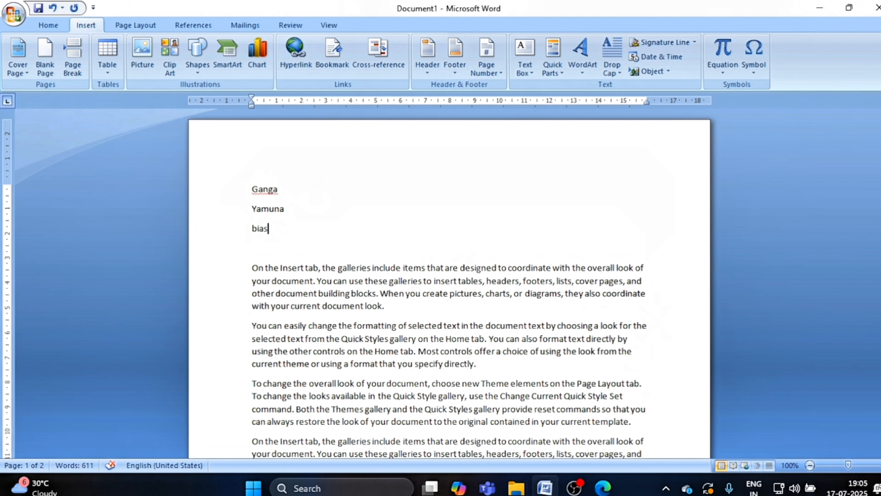
{"action": "key", "text": "Return"}
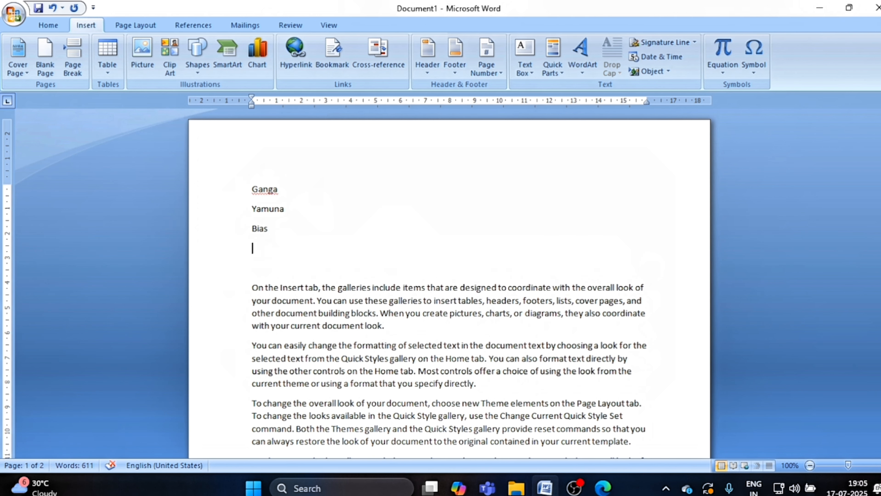
Step: Copy the word Ganga from the list and paste it on its own line after the last paragraph on page 2
{"action": "left_click_drag", "start_coordinate": [281, 190], "coordinate": [252, 190]}
{"action": "key", "text": "ctrl+c"}
{"action": "scroll", "coordinate": [409, 368], "scroll_direction": "down", "scroll_amount": 10}
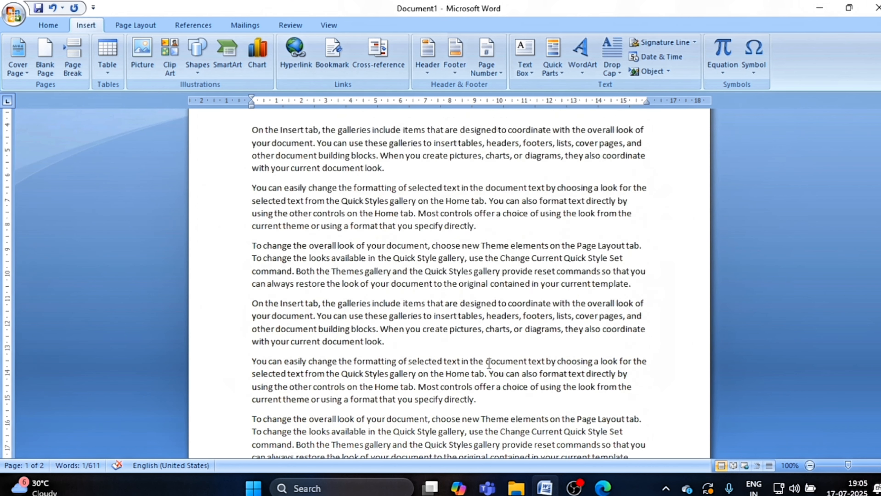
{"action": "left_click", "coordinate": [308, 368]}
{"action": "scroll", "coordinate": [299, 382], "scroll_direction": "down", "scroll_amount": 4}
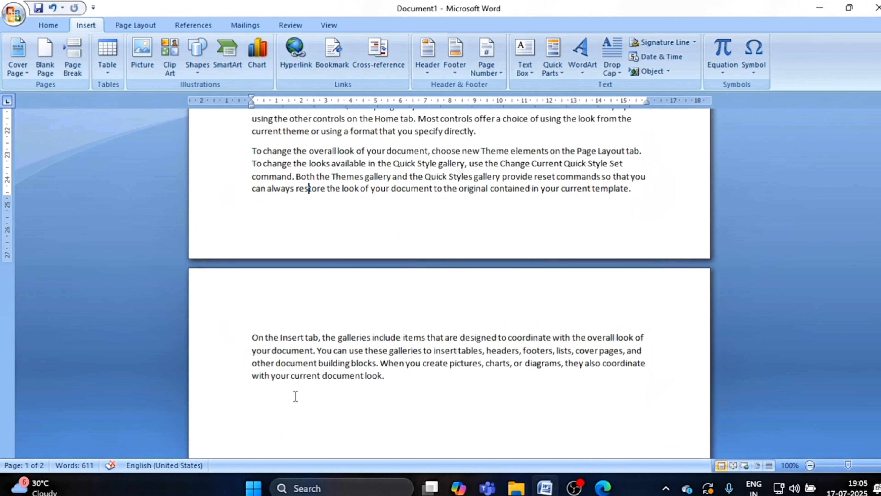
{"action": "left_click", "coordinate": [293, 395]}
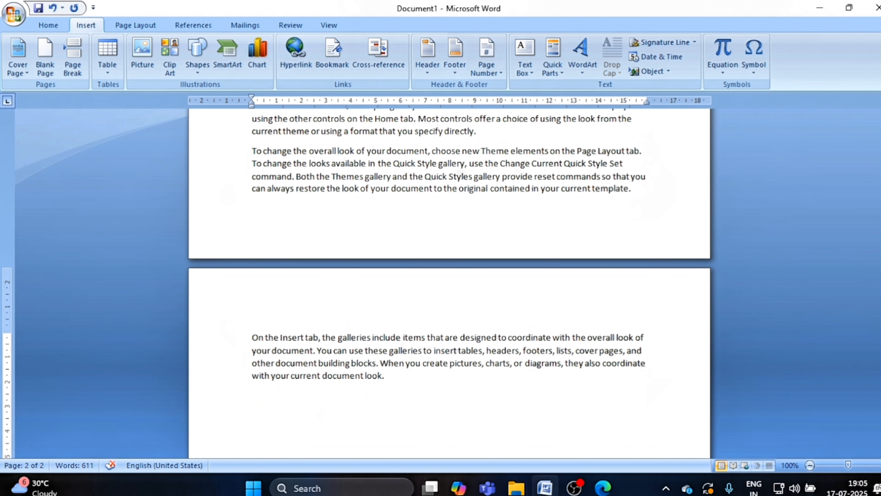
{"action": "key", "text": "ctrl+v"}
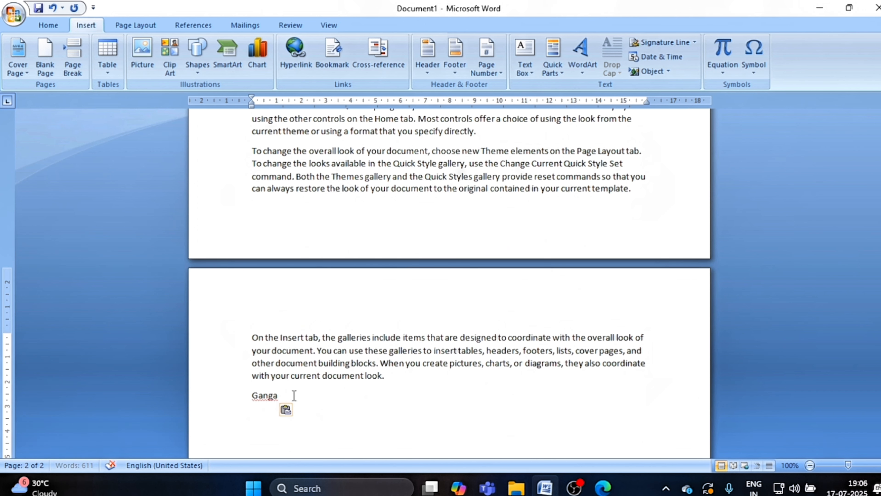
{"action": "key", "text": "Return"}
Step: Apply the Heading 1 style to the pasted word Ganga on page 2
{"action": "scroll", "coordinate": [305, 382], "scroll_direction": "up", "scroll_amount": 4}
{"action": "scroll", "coordinate": [309, 380], "scroll_direction": "down", "scroll_amount": 6}
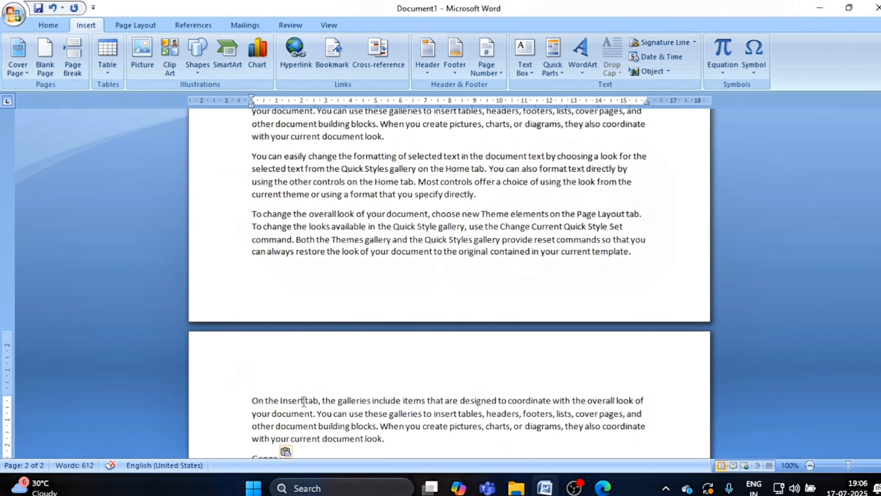
{"action": "left_click_drag", "start_coordinate": [278, 364], "coordinate": [251, 364]}
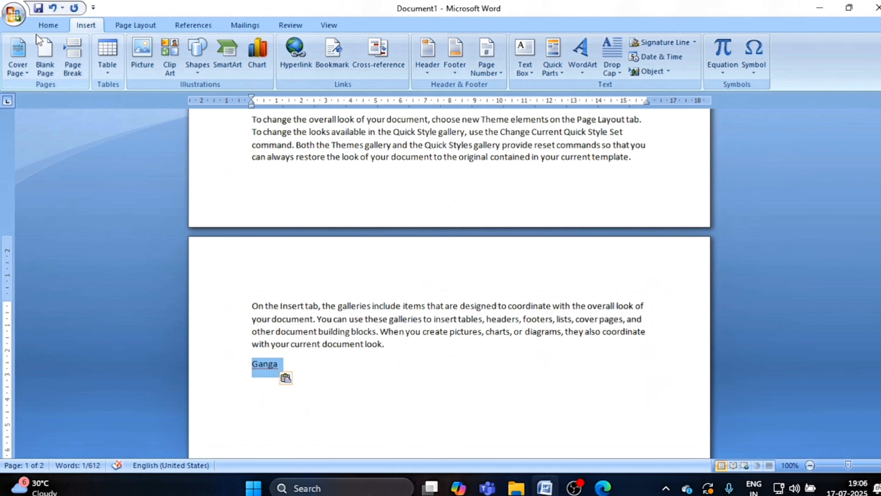
{"action": "left_click", "coordinate": [46, 26]}
{"action": "left_click", "coordinate": [533, 58]}
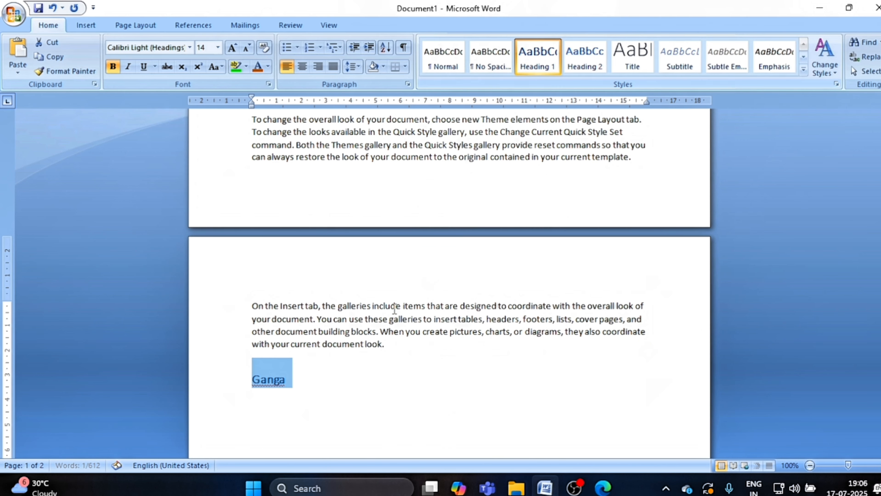
Step: Add a line of random placeholder text directly beneath the Ganga heading
{"action": "left_click", "coordinate": [331, 388]}
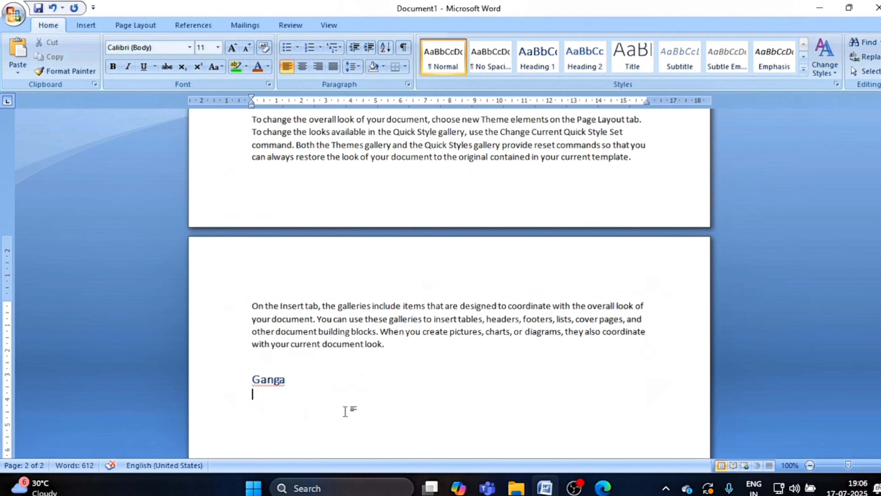
{"action": "type", "text": "jvfsdvabfvsdbnvfsdjkfds"}
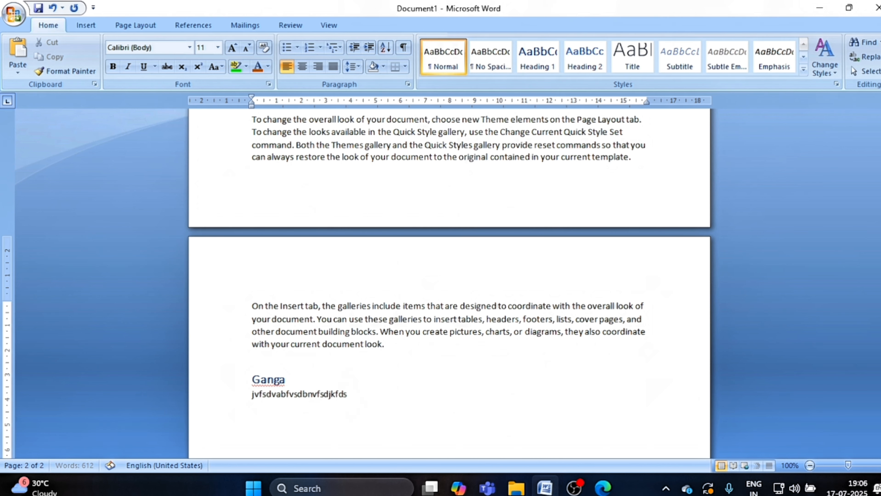
{"action": "type", "text": "jkfjksdghjksdjkshfjbsdb"}
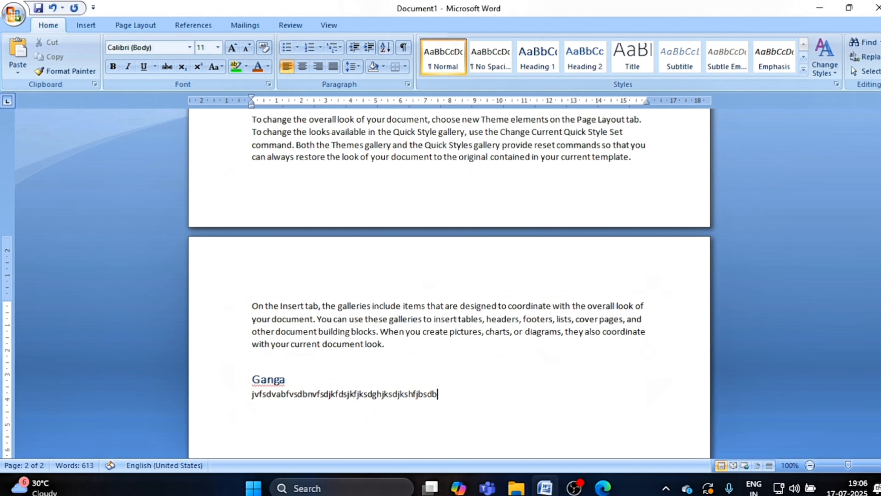
{"action": "scroll", "coordinate": [539, 386], "scroll_direction": "up", "scroll_amount": 3}
{"action": "scroll", "coordinate": [539, 386], "scroll_direction": "down", "scroll_amount": 3}
Step: Add the word yamuna below the Ganga section, leaving a gap, and apply the Heading 1 style to it
{"action": "key", "text": "Return"}
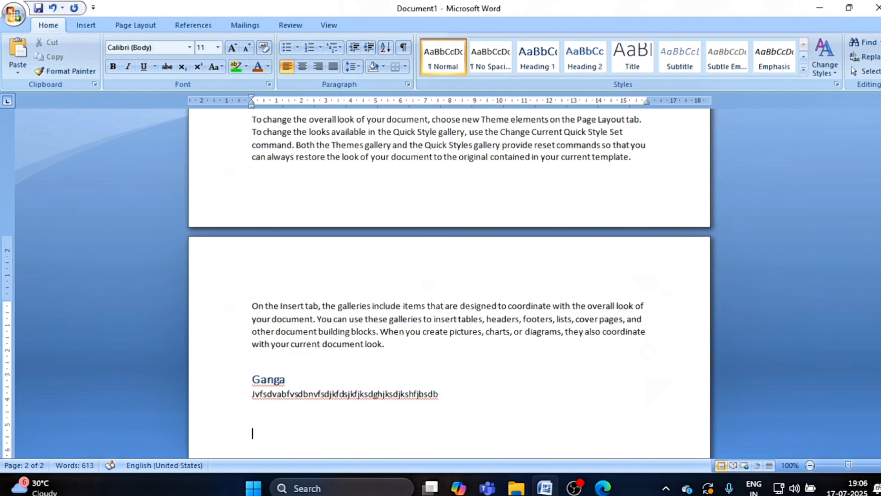
{"action": "type", "text": "yamuna"}
{"action": "left_click_drag", "start_coordinate": [290, 435], "coordinate": [250, 434]}
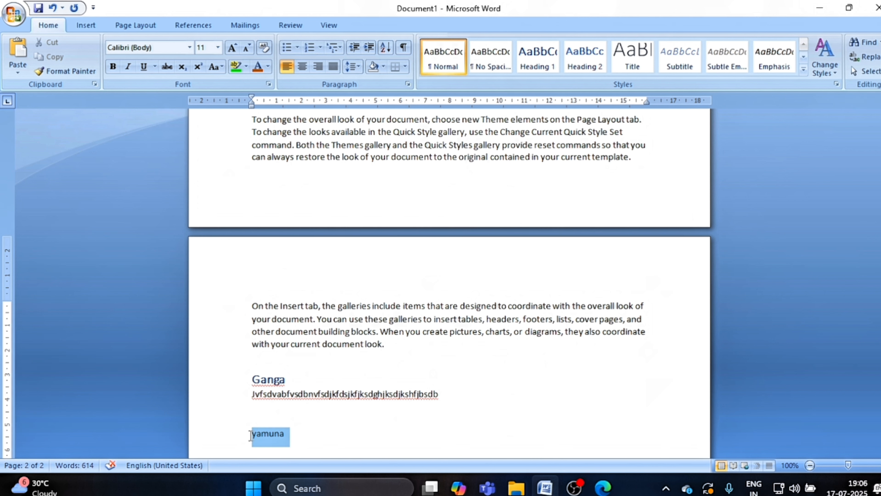
{"action": "left_click", "coordinate": [534, 66]}
{"action": "scroll", "coordinate": [349, 380], "scroll_direction": "down", "scroll_amount": 5}
Step: Add a line of random placeholder text directly beneath the Yamuna heading
{"action": "left_click", "coordinate": [333, 329]}
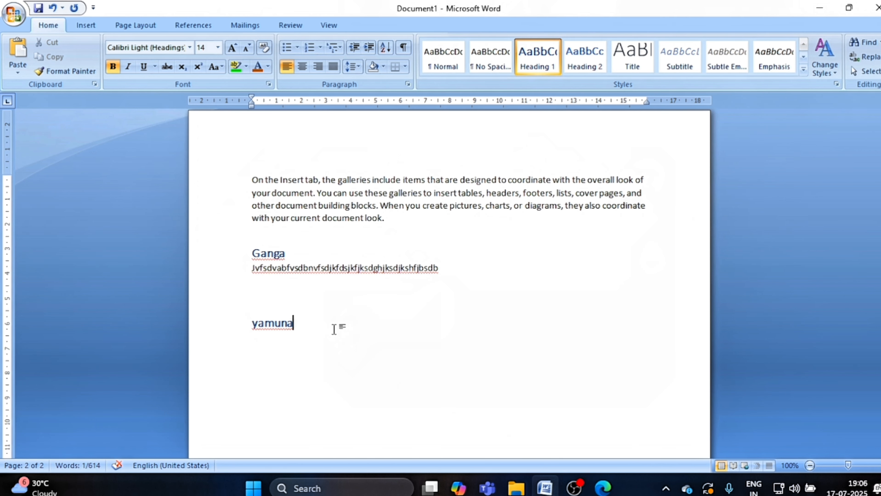
{"action": "key", "text": "Return"}
{"action": "type", "text": ",dnbsdbnfbnsdbfn"}
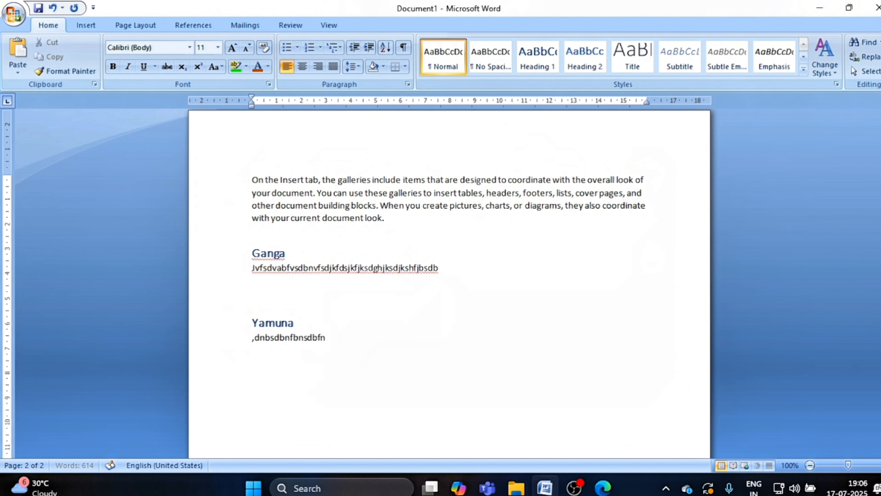
{"action": "type", "text": "bsdfdfds"}
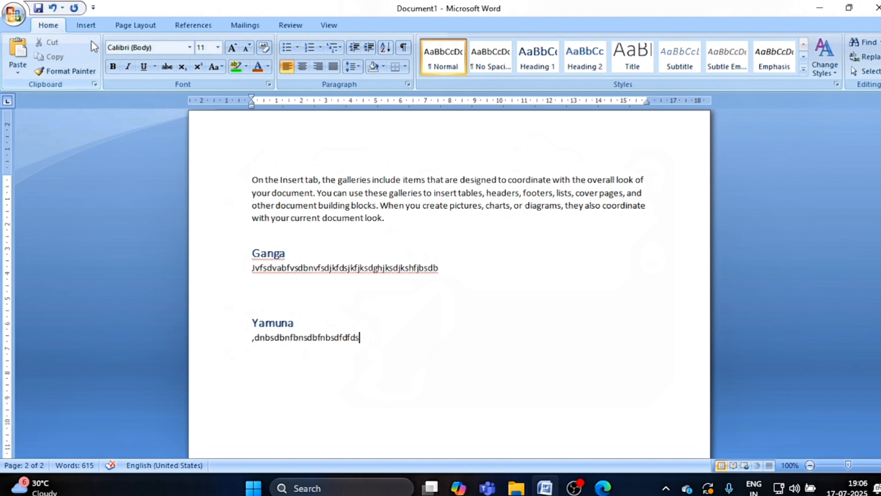
Step: Examine the reference types available for a cross-reference, from Numbered item through Table, and cancel
{"action": "left_click", "coordinate": [86, 25]}
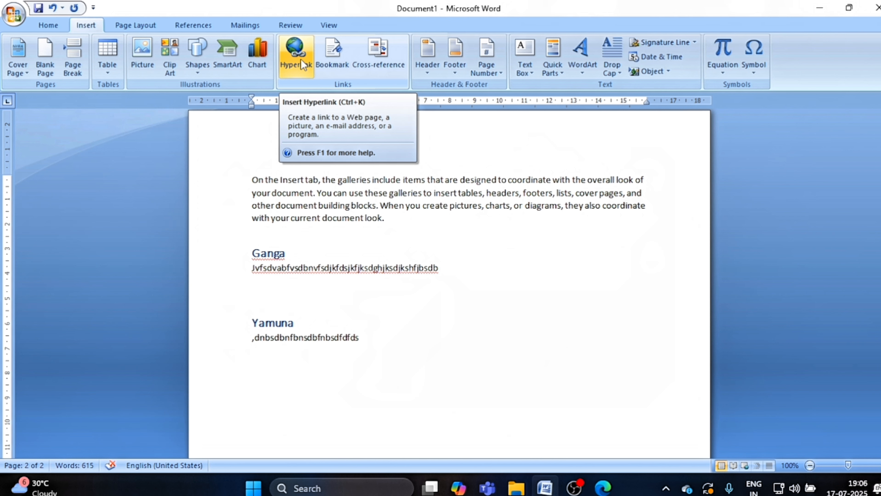
{"action": "left_click", "coordinate": [377, 55]}
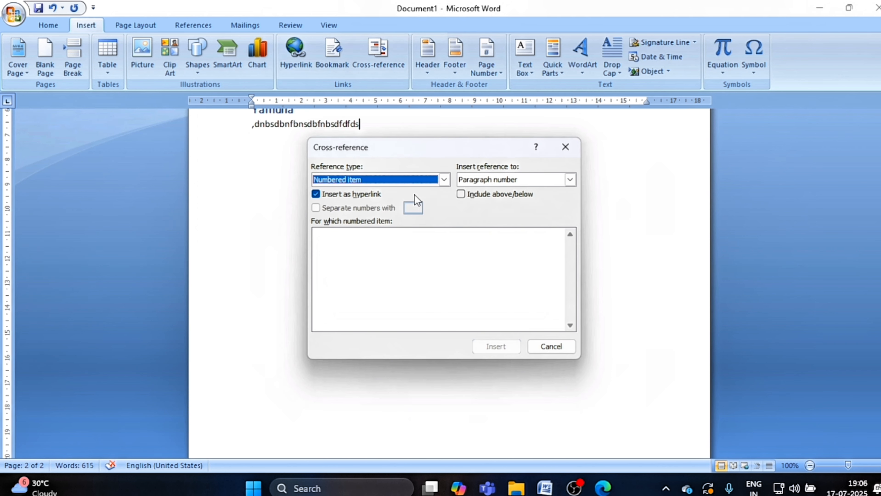
{"action": "left_click", "coordinate": [399, 183]}
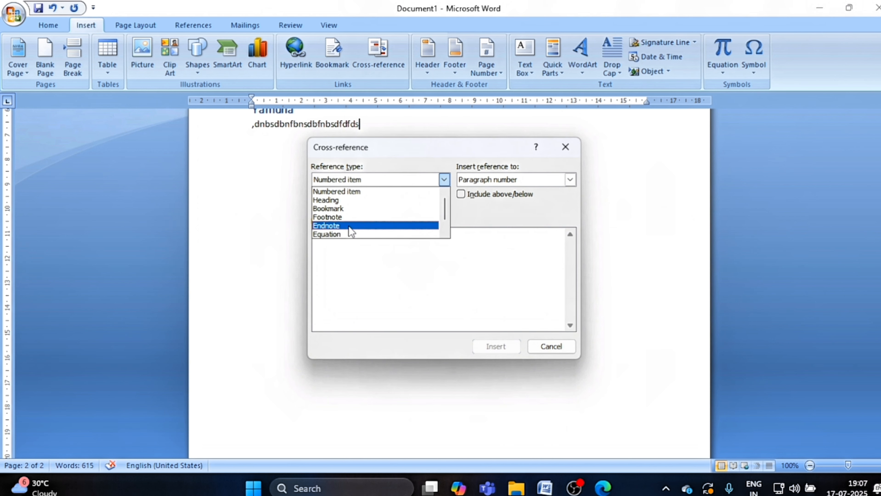
{"action": "scroll", "coordinate": [351, 229], "scroll_direction": "down", "scroll_amount": 1}
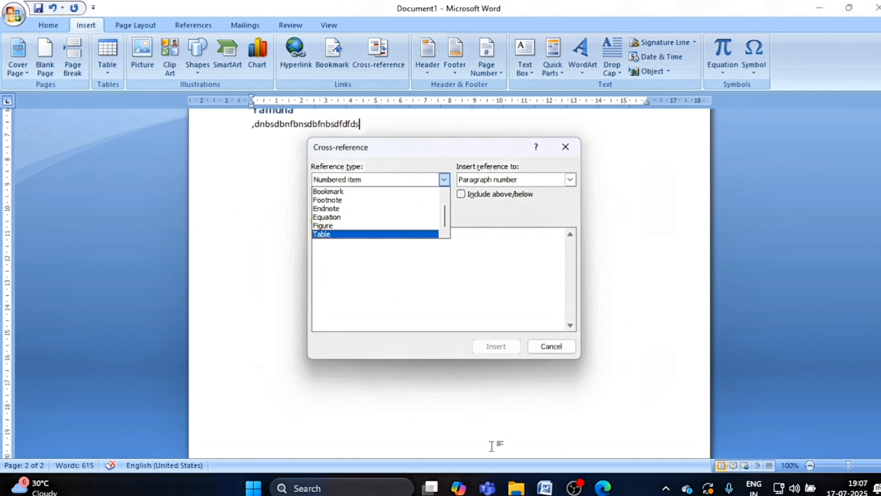
{"action": "left_click", "coordinate": [551, 346]}
Step: Add the word Bias below the Yamuna section, leaving a gap, and apply the Heading 1 style to it
{"action": "scroll", "coordinate": [484, 327], "scroll_direction": "up", "scroll_amount": 4}
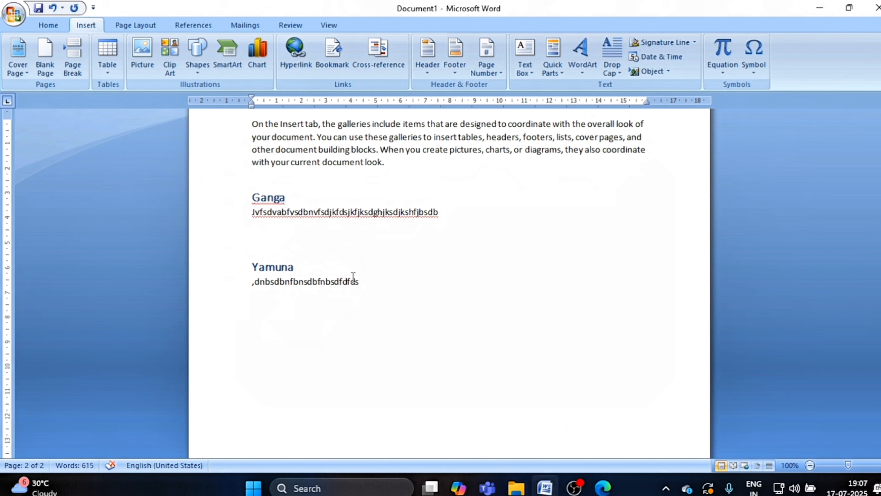
{"action": "key", "text": "Return"}
{"action": "key", "text": "Return"}
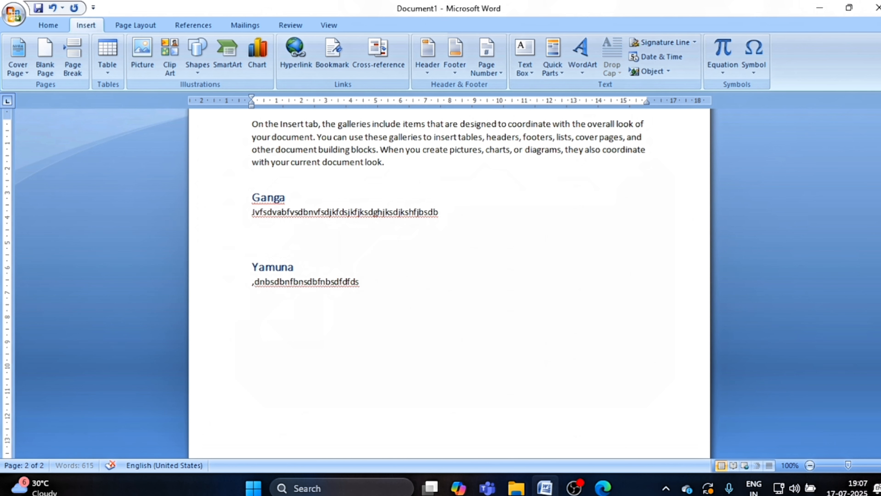
{"action": "type", "text": "bias"}
{"action": "key", "text": "Return"}
{"action": "left_click_drag", "start_coordinate": [273, 321], "coordinate": [252, 322]}
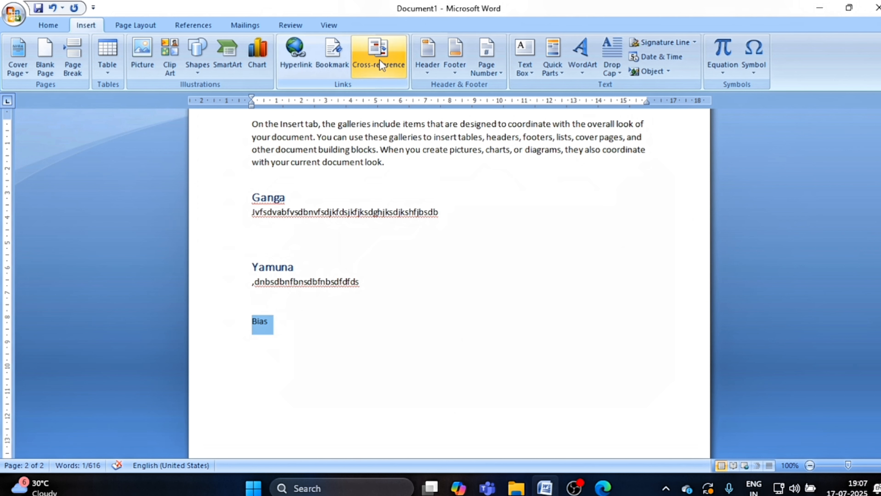
{"action": "left_click", "coordinate": [48, 25]}
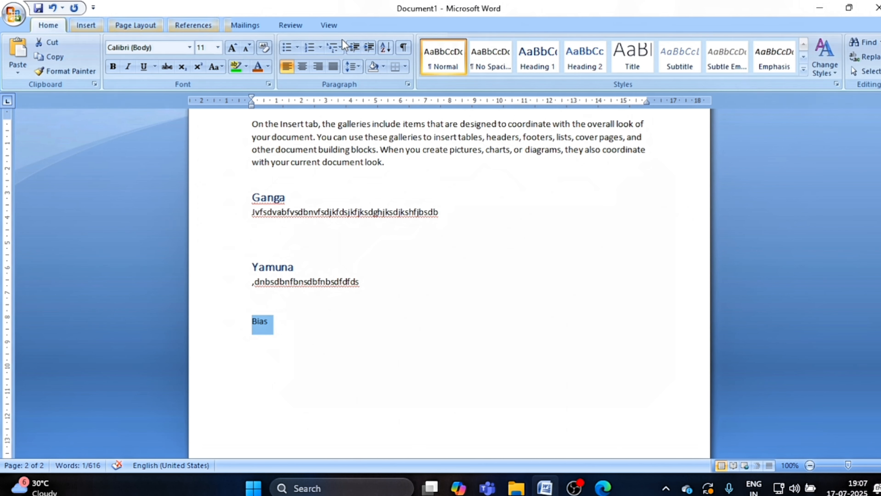
{"action": "left_click", "coordinate": [537, 55]}
Step: Add a line of random placeholder text directly beneath the Bias heading
{"action": "left_click", "coordinate": [329, 338]}
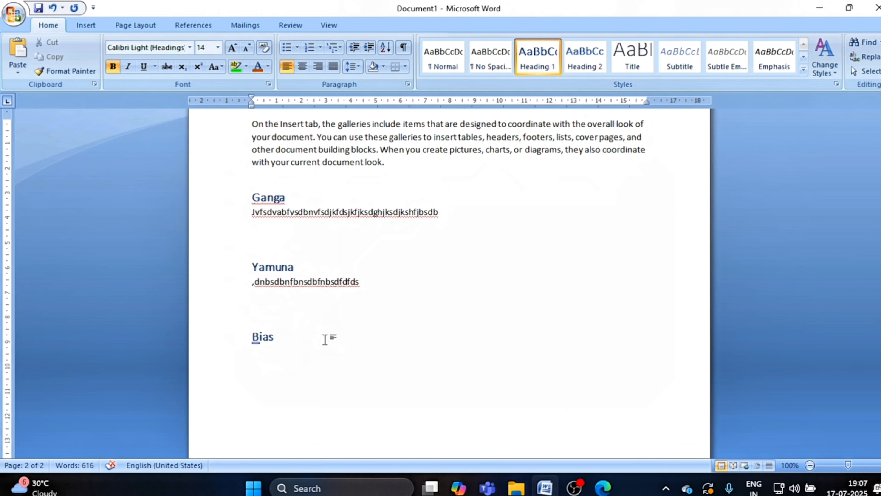
{"action": "key", "text": "Return"}
{"action": "type", "text": "mkbsdfbsdjkbfg"}
{"action": "type", "text": " gsadhf"}
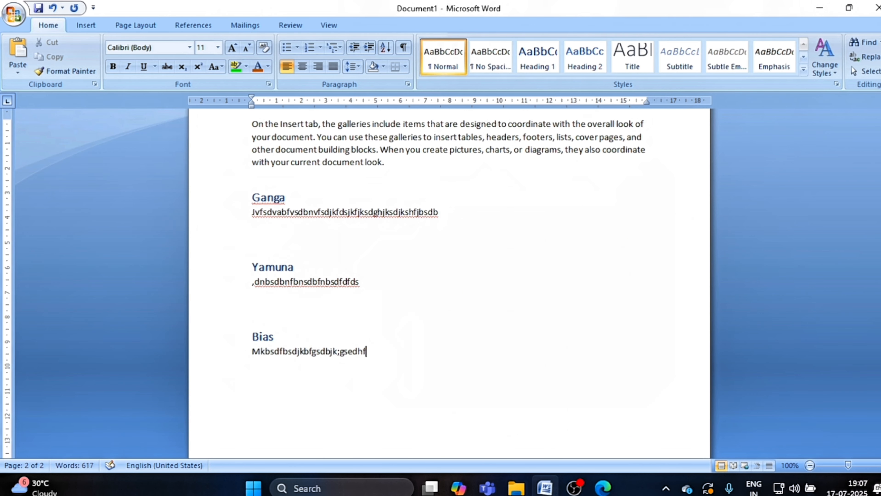
{"action": "scroll", "coordinate": [330, 337], "scroll_direction": "up", "scroll_amount": 6}
{"action": "scroll", "coordinate": [329, 337], "scroll_direction": "up", "scroll_amount": 6}
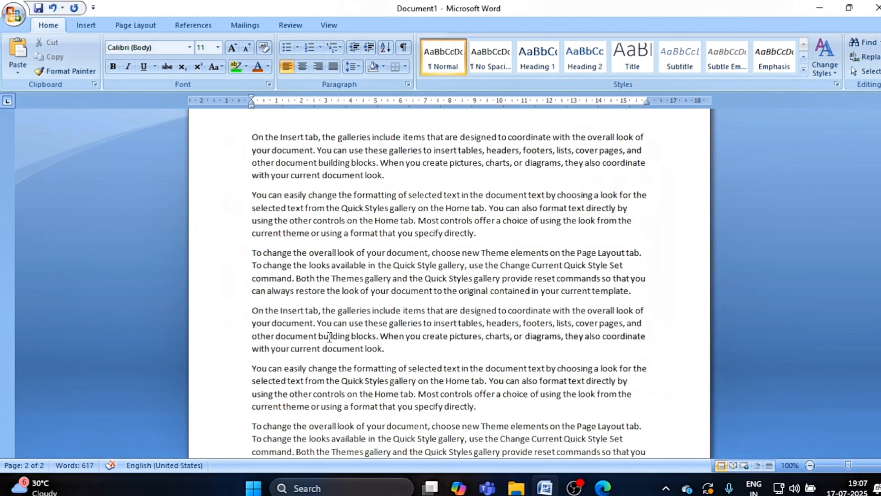
{"action": "scroll", "coordinate": [330, 336], "scroll_direction": "up", "scroll_amount": 3}
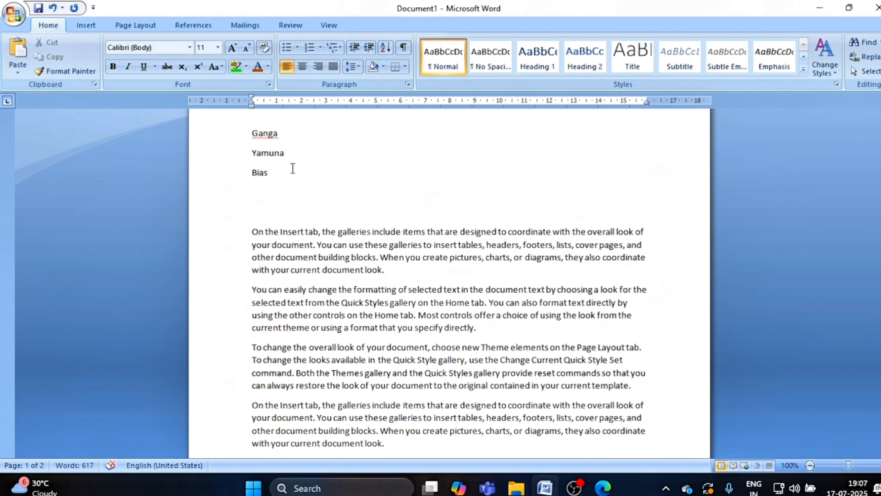
Step: Start a cross-reference in place of the word Ganga in the opening list, using Heading as the reference type
{"action": "scroll", "coordinate": [330, 255], "scroll_direction": "up", "scroll_amount": 1}
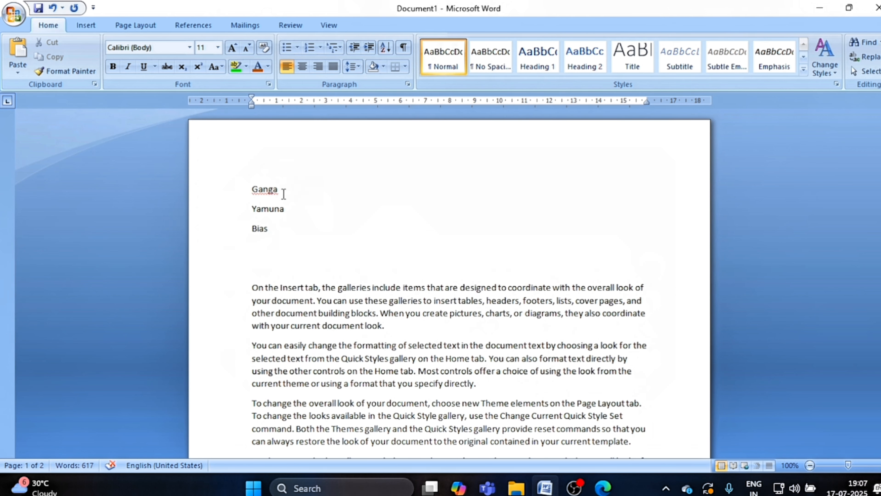
{"action": "left_click", "coordinate": [281, 191]}
{"action": "left_click_drag", "start_coordinate": [281, 190], "coordinate": [251, 191]}
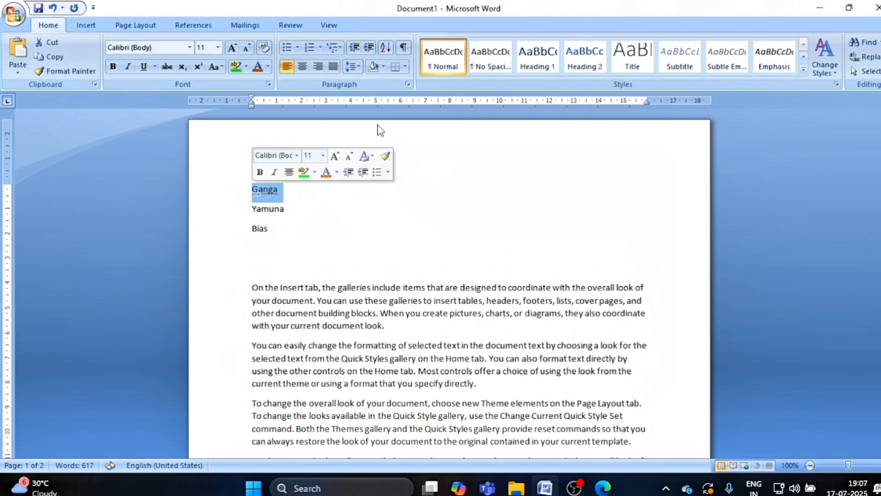
{"action": "left_click", "coordinate": [85, 25]}
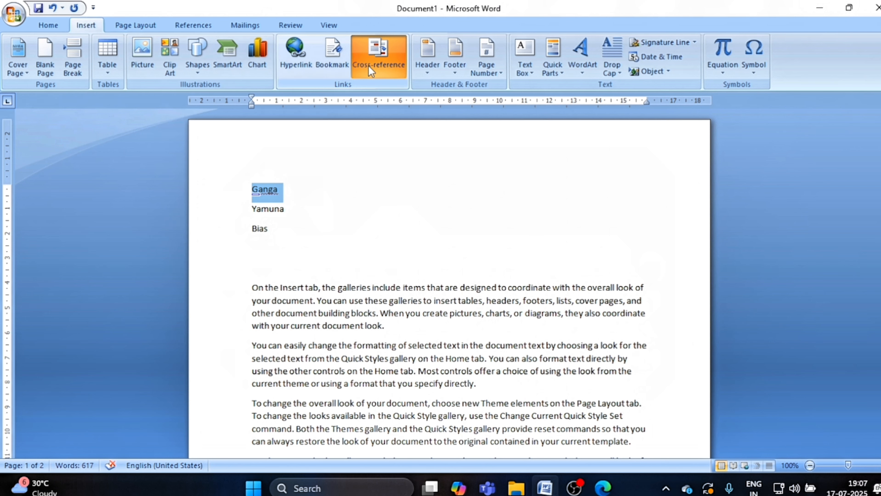
{"action": "left_click", "coordinate": [377, 56]}
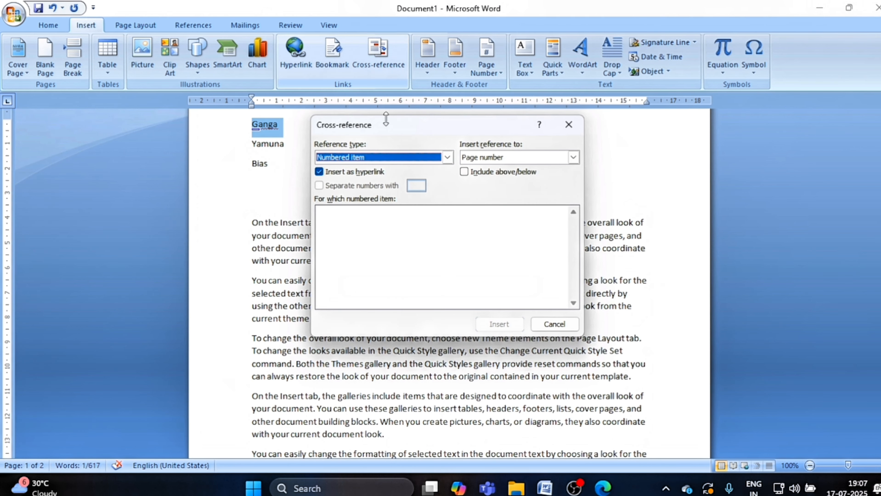
{"action": "left_click", "coordinate": [397, 159]}
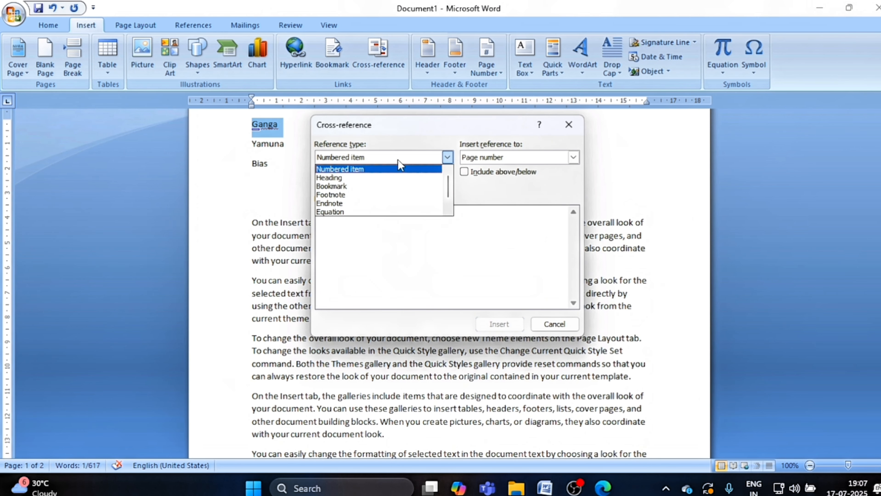
{"action": "left_click", "coordinate": [376, 178]}
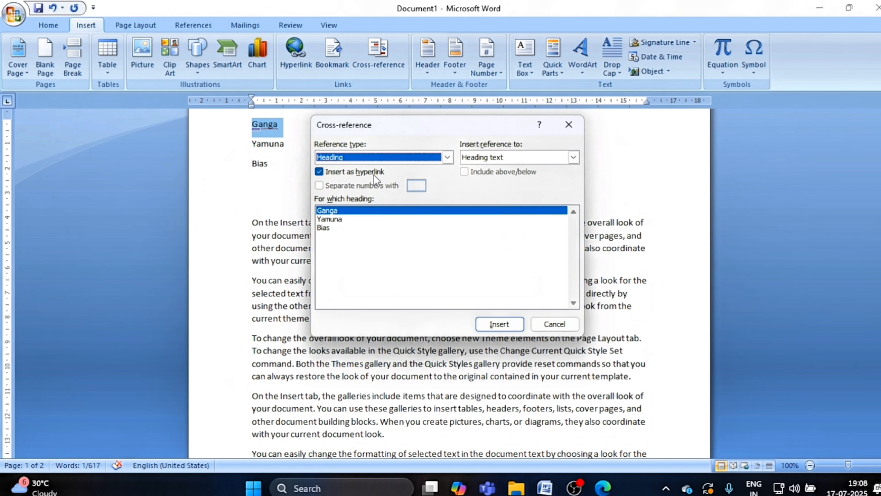
{"action": "left_click", "coordinate": [380, 157]}
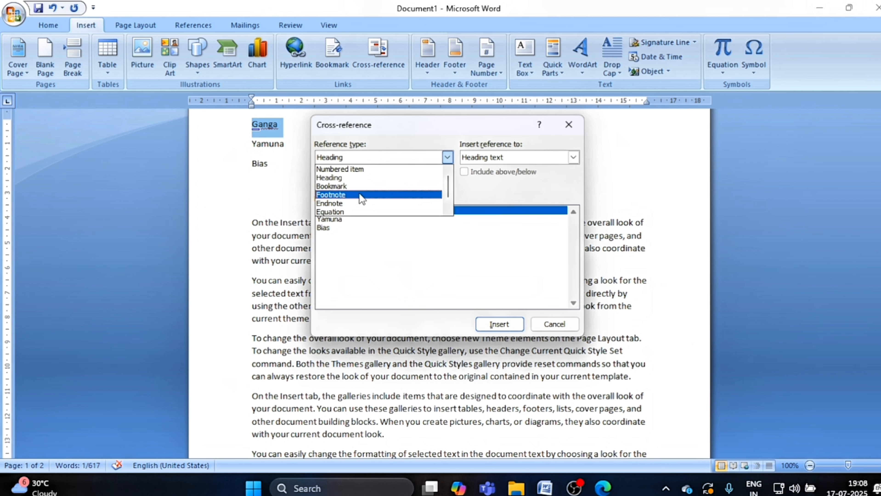
{"action": "left_click", "coordinate": [337, 178]}
Step: Insert the Ganga heading's text as a hyperlinked cross-reference and put Yamuna back on its own line
{"action": "left_click", "coordinate": [478, 161]}
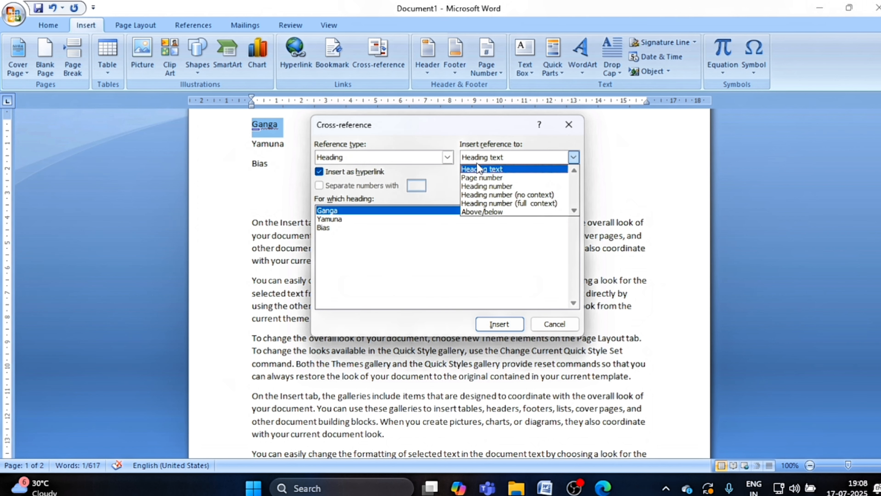
{"action": "left_click", "coordinate": [491, 169]}
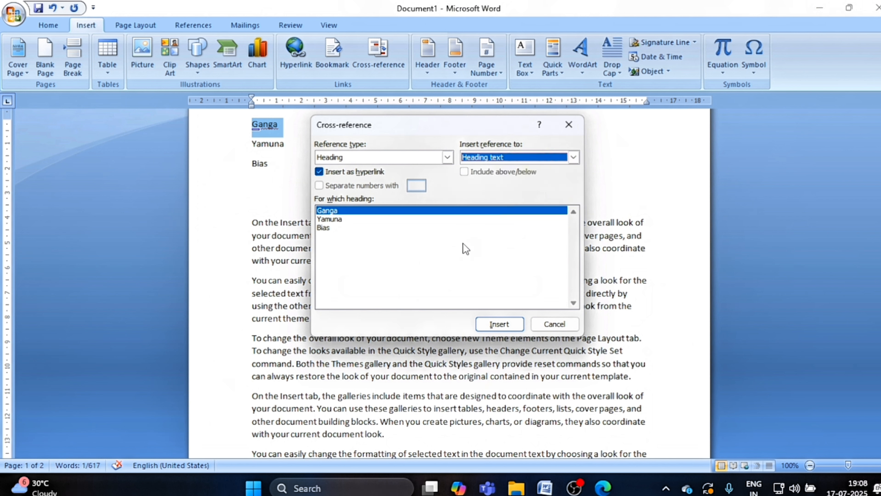
{"action": "left_click", "coordinate": [488, 325]}
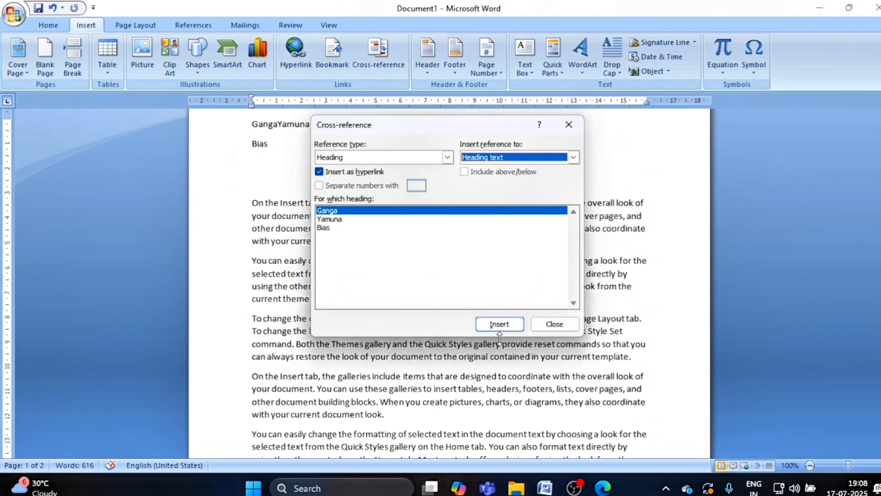
{"action": "left_click", "coordinate": [499, 324]}
{"action": "left_click", "coordinate": [557, 326]}
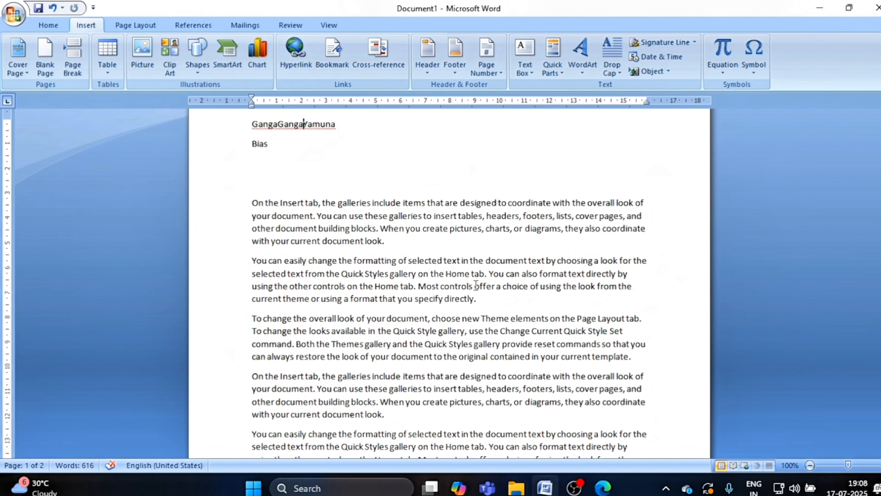
{"action": "key", "text": "Return"}
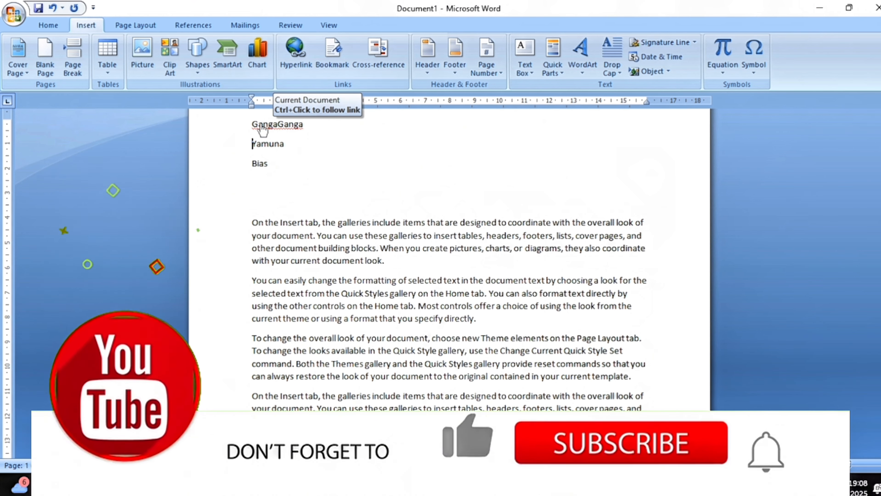
Step: Follow the Ganga cross-reference to its heading and return to the opening list
{"action": "left_click", "coordinate": [262, 123], "text": "ctrl"}
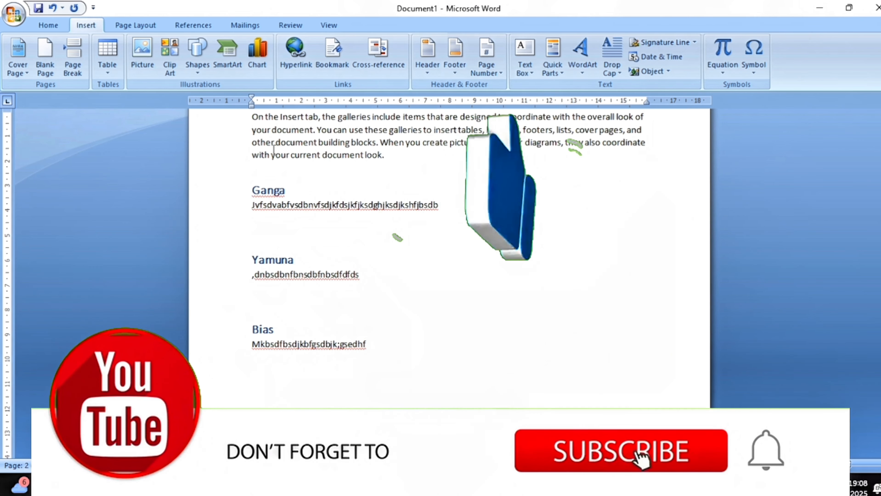
{"action": "scroll", "coordinate": [266, 133], "scroll_direction": "up", "scroll_amount": 8}
{"action": "scroll", "coordinate": [274, 146], "scroll_direction": "up", "scroll_amount": 10}
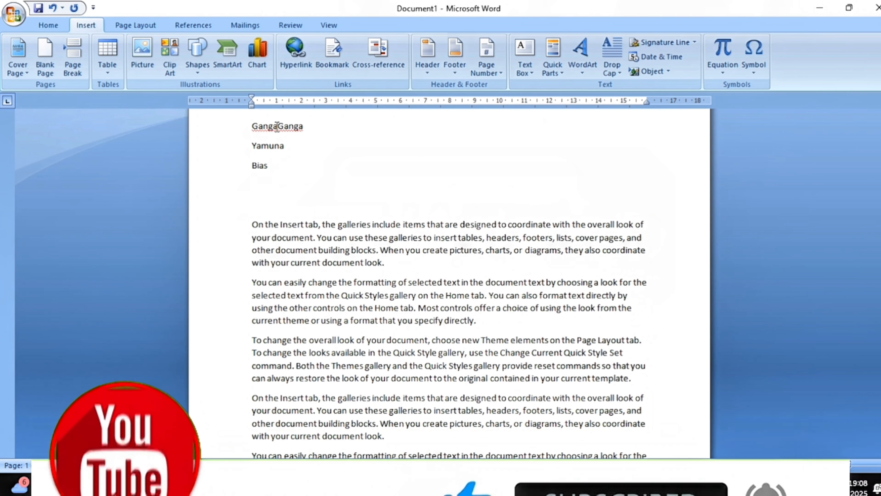
Step: Delete the duplicate Ganga in the opening list, test the remaining cross-reference, and return to the list
{"action": "left_click_drag", "start_coordinate": [278, 134], "coordinate": [298, 134]}
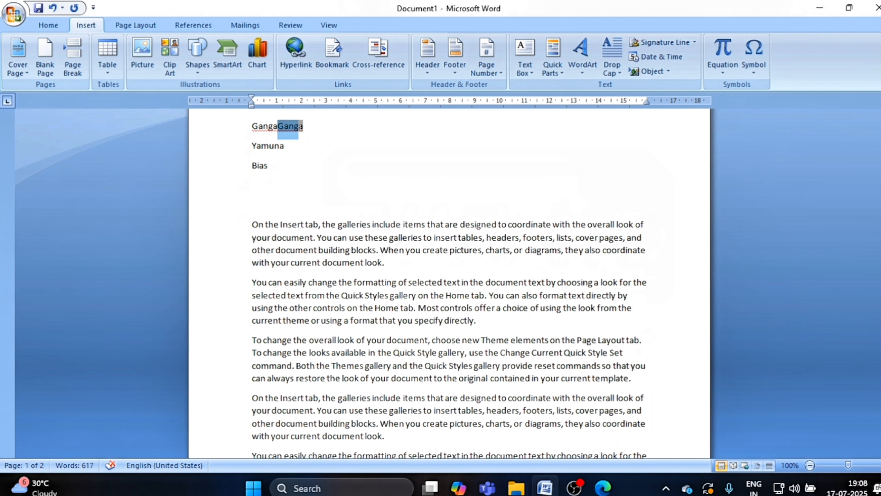
{"action": "key", "text": "Delete"}
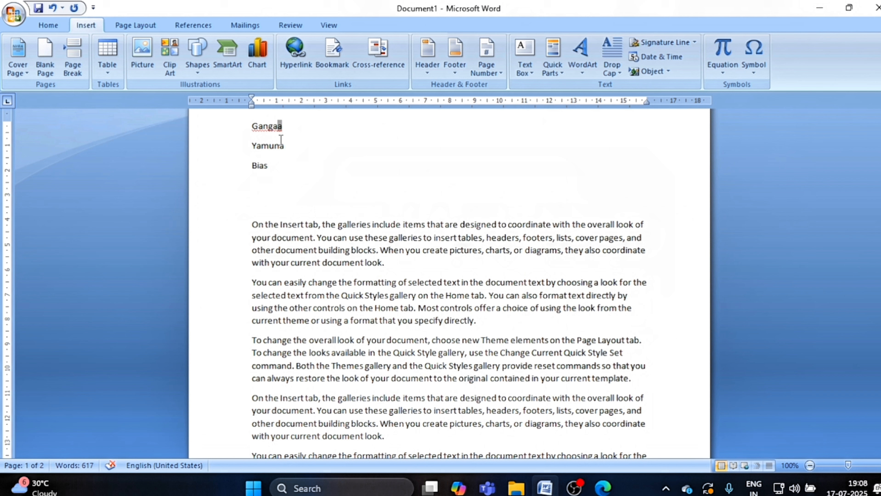
{"action": "left_click", "coordinate": [258, 134], "text": "ctrl"}
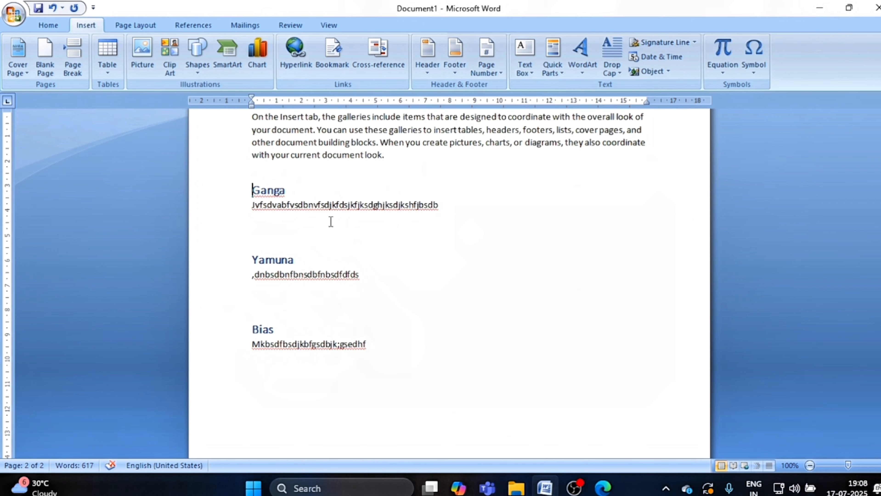
{"action": "scroll", "coordinate": [331, 220], "scroll_direction": "up", "scroll_amount": 6}
{"action": "scroll", "coordinate": [330, 221], "scroll_direction": "up", "scroll_amount": 10}
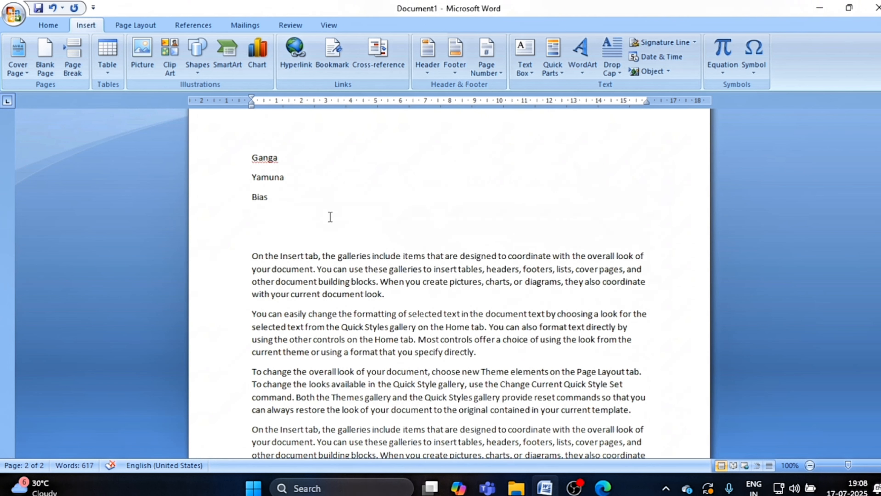
Step: Replace the word Yamuna in the opening list with a hyperlinked cross-reference to the Yamuna heading's text
{"action": "left_click_drag", "start_coordinate": [289, 179], "coordinate": [252, 179]}
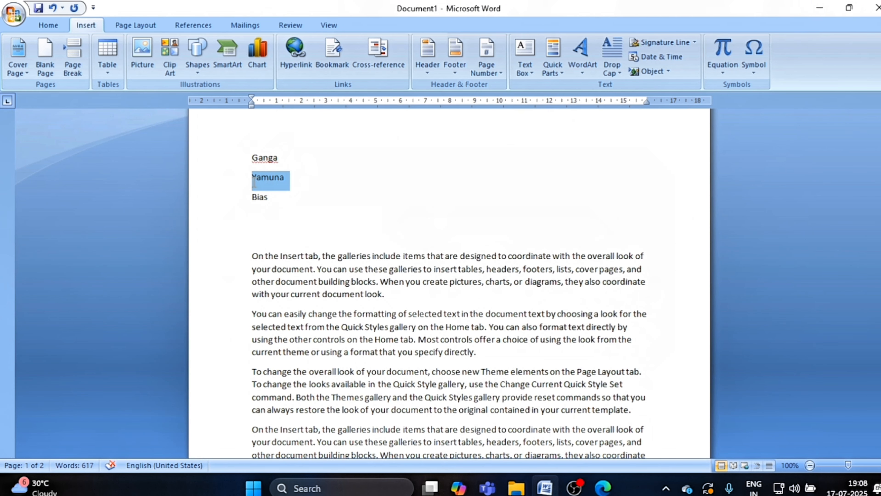
{"action": "left_click", "coordinate": [378, 55]}
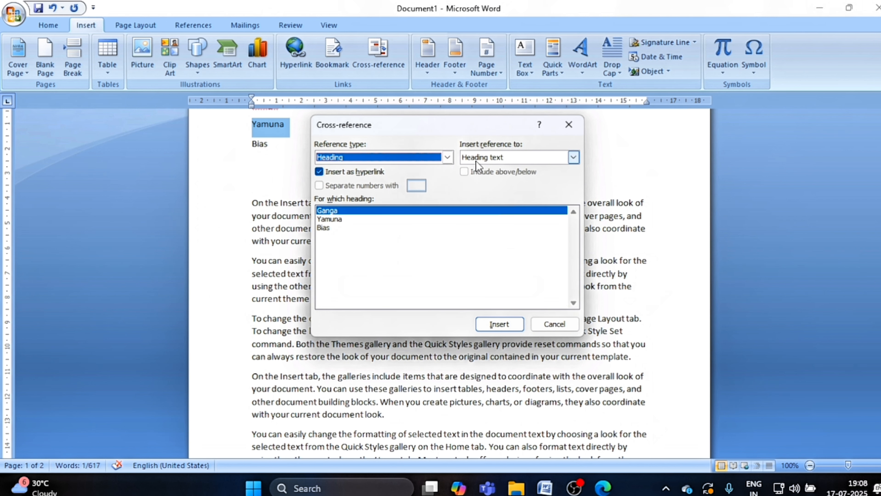
{"action": "left_click", "coordinate": [344, 219]}
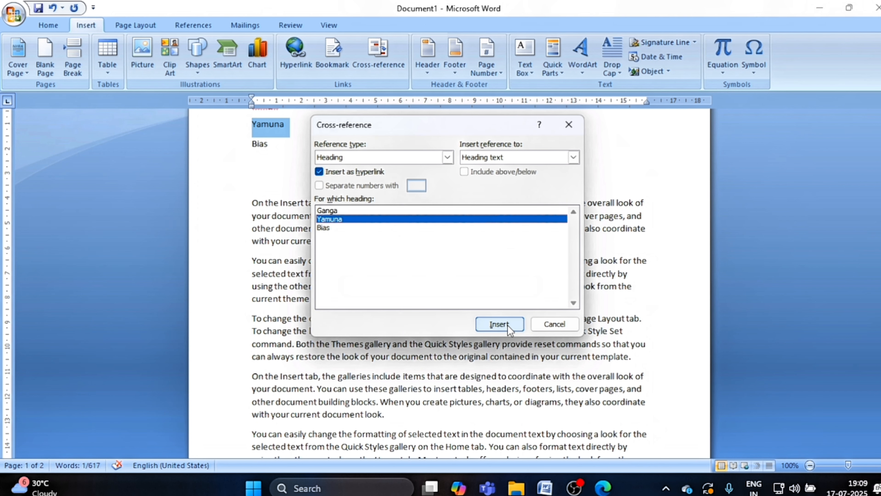
{"action": "left_click", "coordinate": [499, 324]}
{"action": "left_click", "coordinate": [554, 324]}
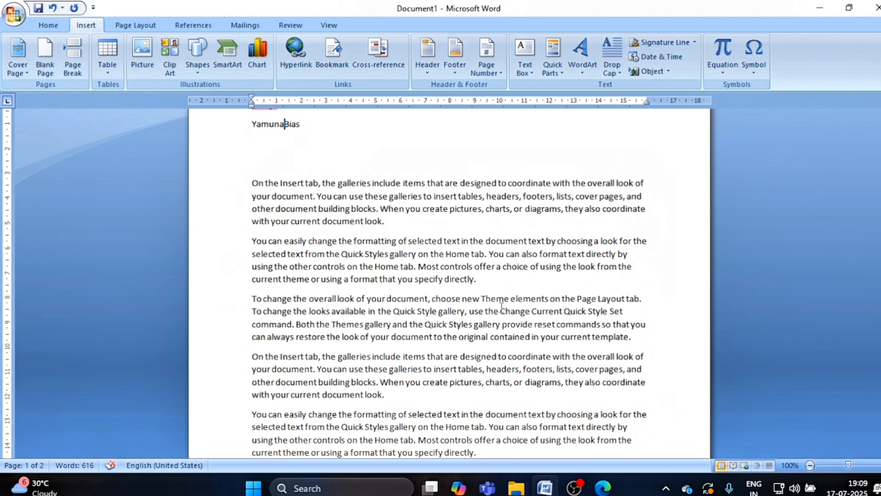
Step: Restore Bias on its own line below Yamuna in the opening list, removing any stray letter after Yamuna
{"action": "scroll", "coordinate": [496, 302], "scroll_direction": "up", "scroll_amount": 2}
{"action": "key", "text": "Delete"}
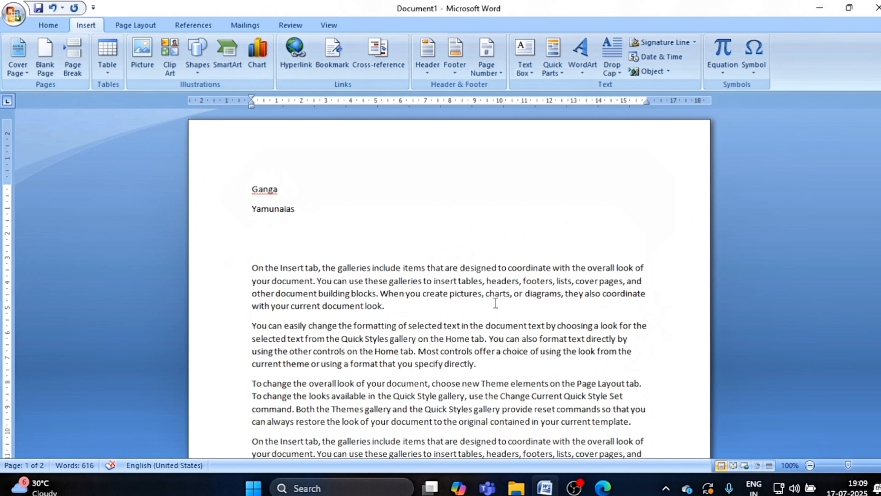
{"action": "type", "text": "b"}
{"action": "key", "text": "Return"}
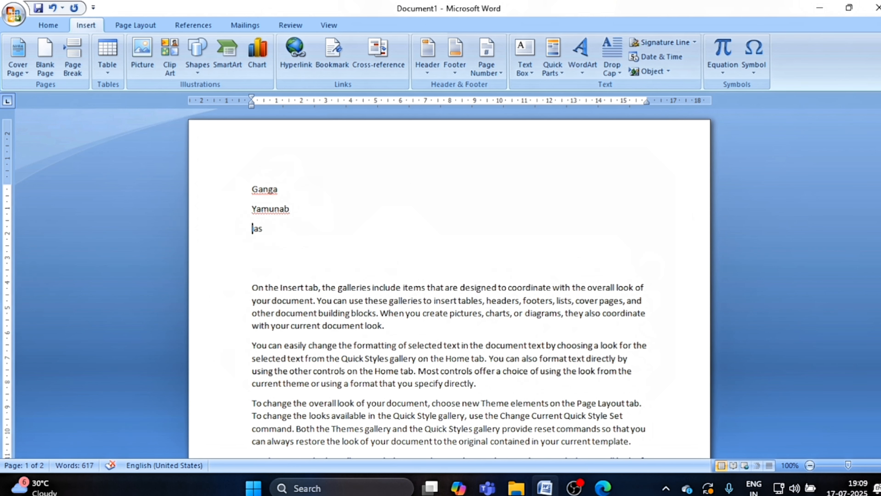
{"action": "type", "text": "Bi"}
{"action": "left_click", "coordinate": [295, 212]}
{"action": "key", "text": "BackSpace"}
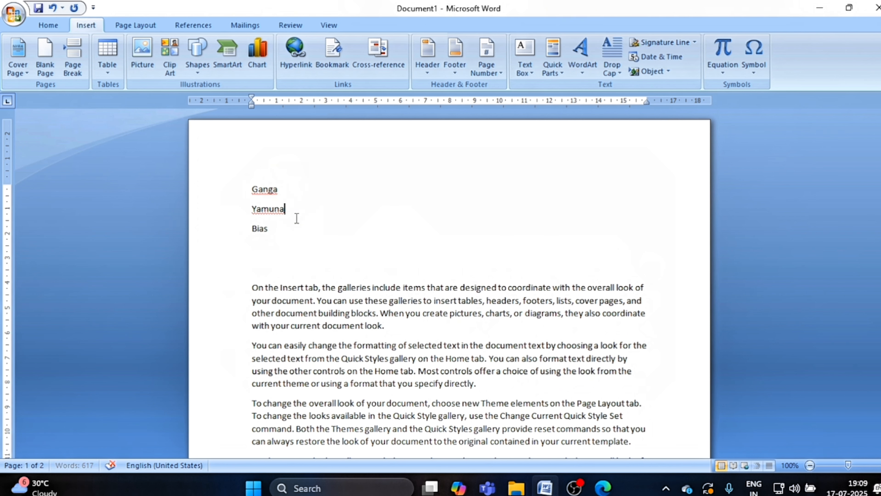
Step: Follow the Yamuna cross-reference to its heading and return to the opening list
{"action": "left_click", "coordinate": [269, 210], "text": "ctrl"}
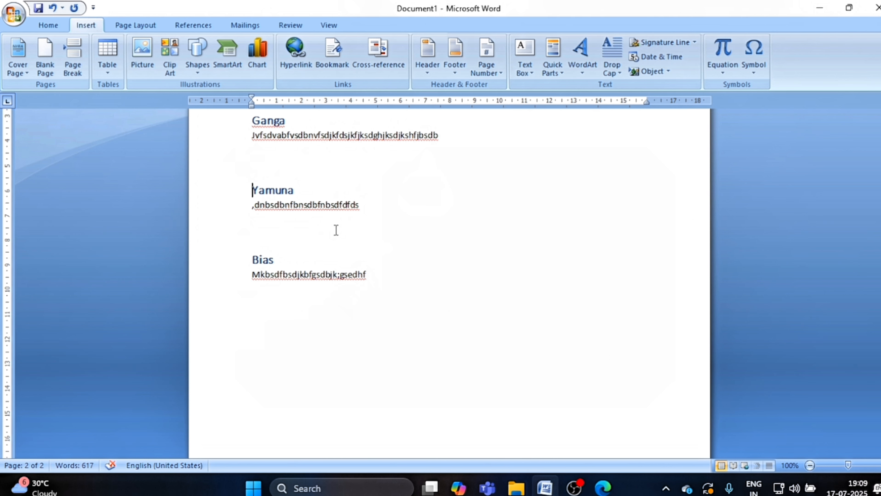
{"action": "scroll", "coordinate": [336, 230], "scroll_direction": "up", "scroll_amount": 15}
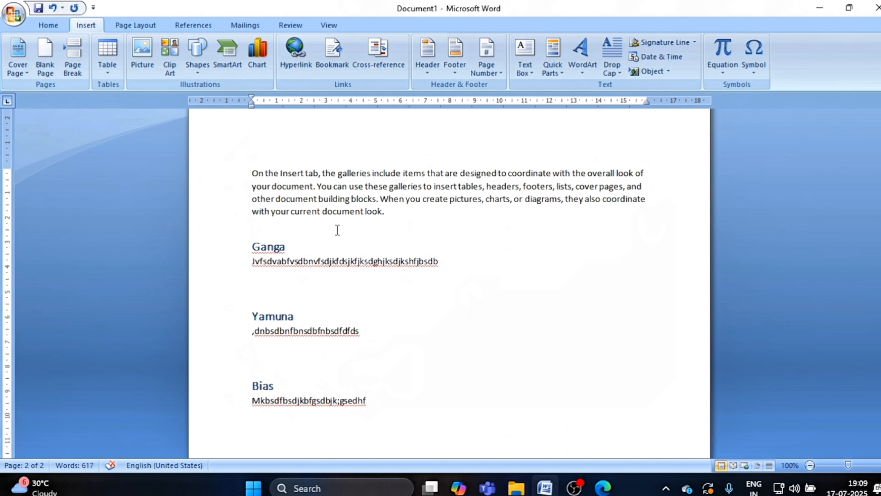
{"action": "scroll", "coordinate": [336, 230], "scroll_direction": "up", "scroll_amount": 5}
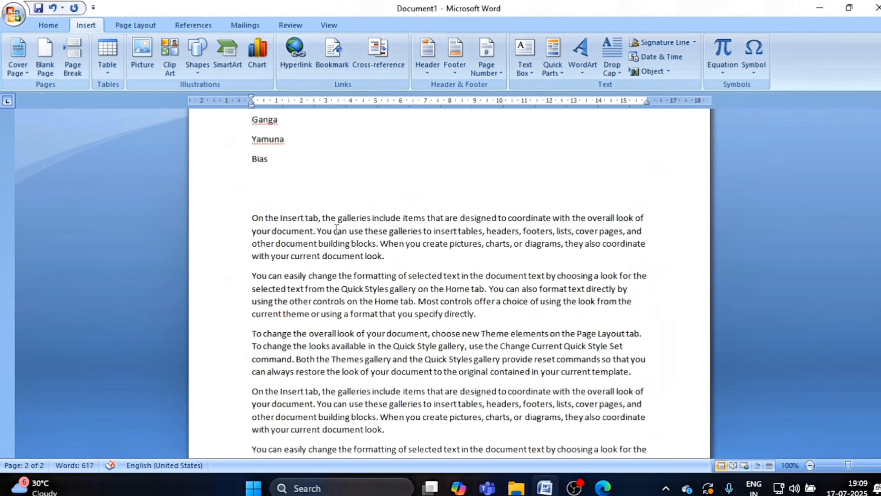
{"action": "left_click_drag", "start_coordinate": [252, 190], "coordinate": [291, 217]}
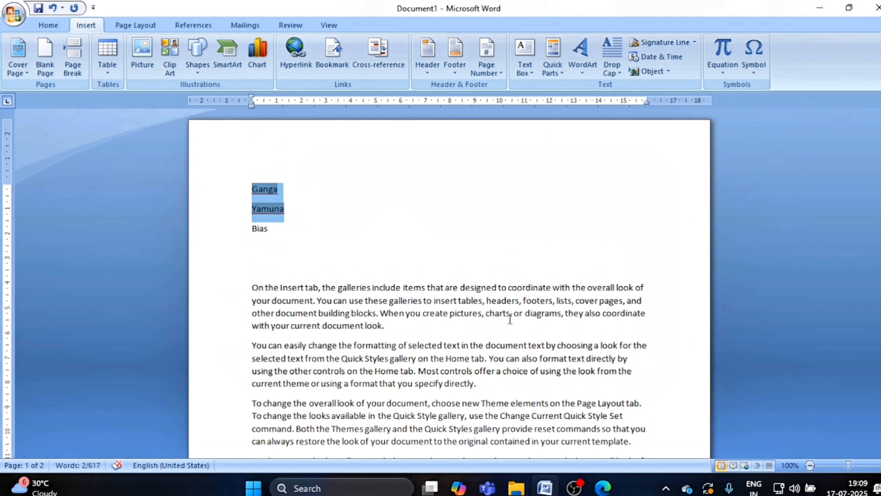
Step: Add a bookmark named me to the letters "me" of the word Theme in the third body paragraph
{"action": "left_click", "coordinate": [508, 405]}
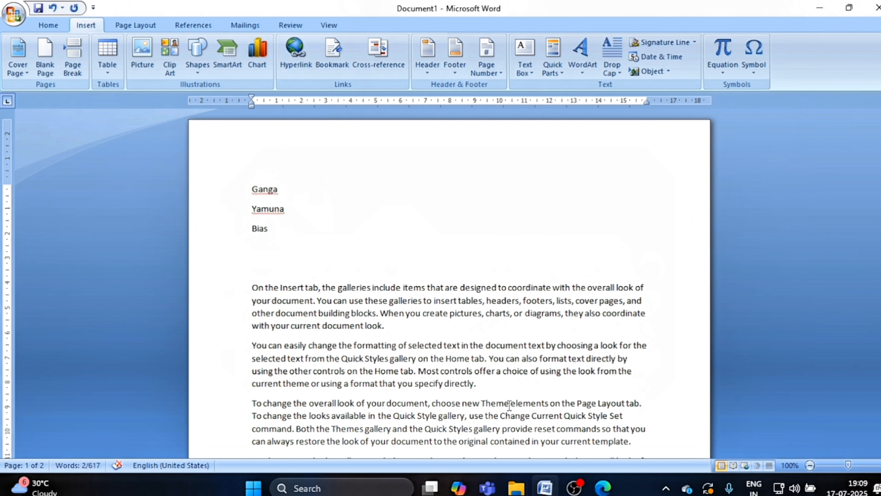
{"action": "left_click_drag", "start_coordinate": [509, 406], "coordinate": [496, 405]}
{"action": "left_click", "coordinate": [332, 56]}
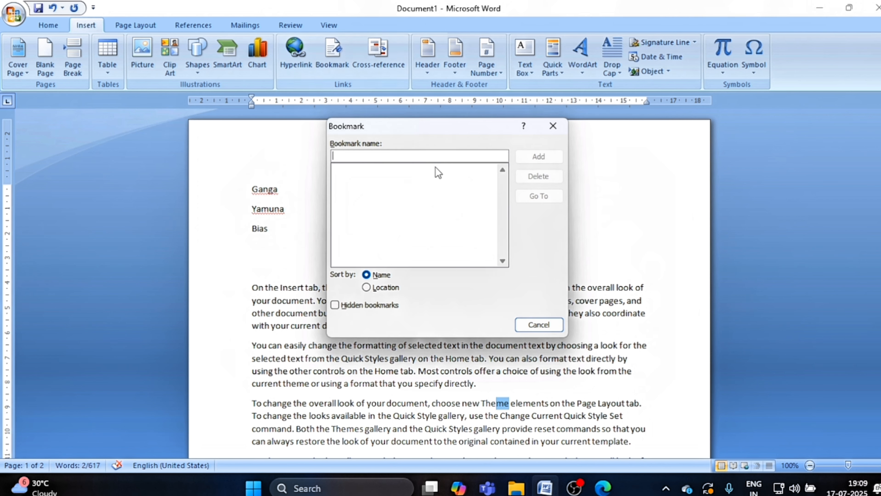
{"action": "type", "text": "me"}
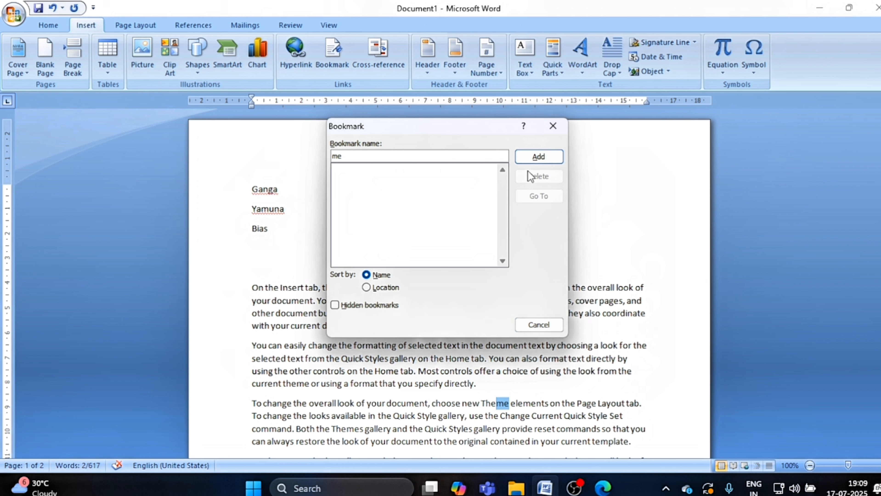
{"action": "left_click", "coordinate": [534, 157]}
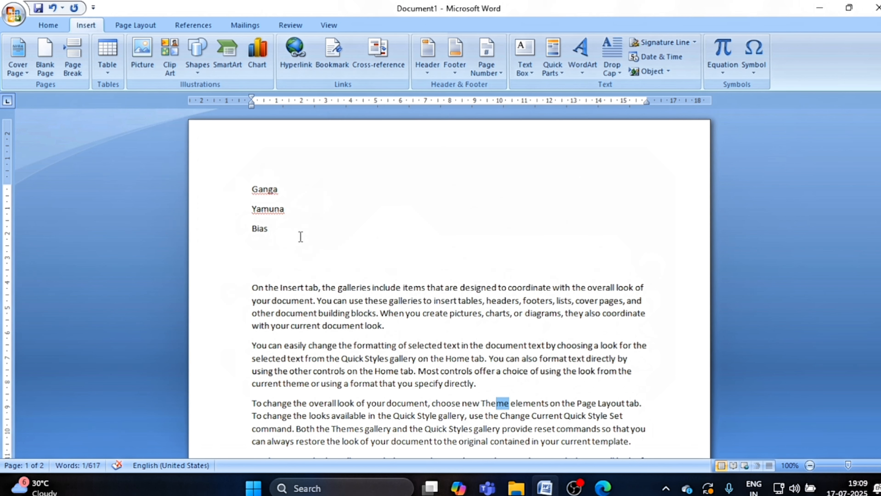
Step: Add a new line reading "me" directly below Bias in the opening list
{"action": "left_click", "coordinate": [285, 240]}
{"action": "key", "text": "Return"}
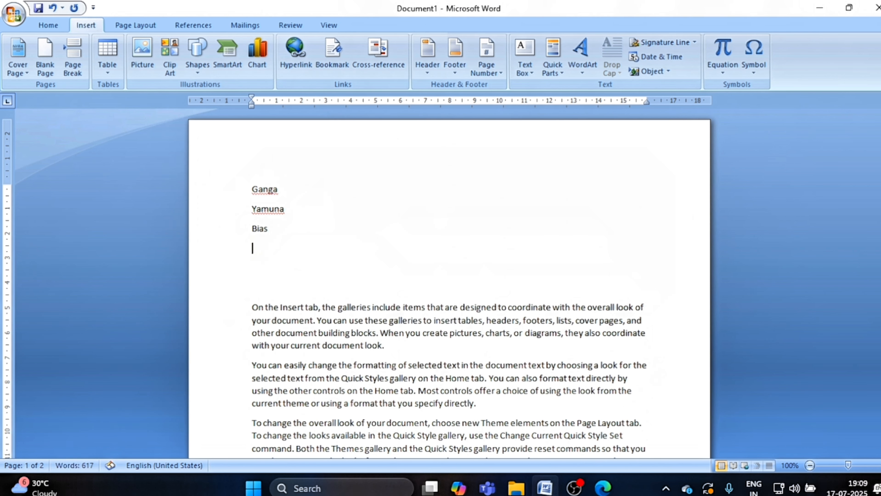
{"action": "type", "text": "me"}
Step: Replace the word me below Bias with a hyperlinked cross-reference to the bookmark me, using its bookmark text, and follow the link
{"action": "double_click", "coordinate": [262, 248]}
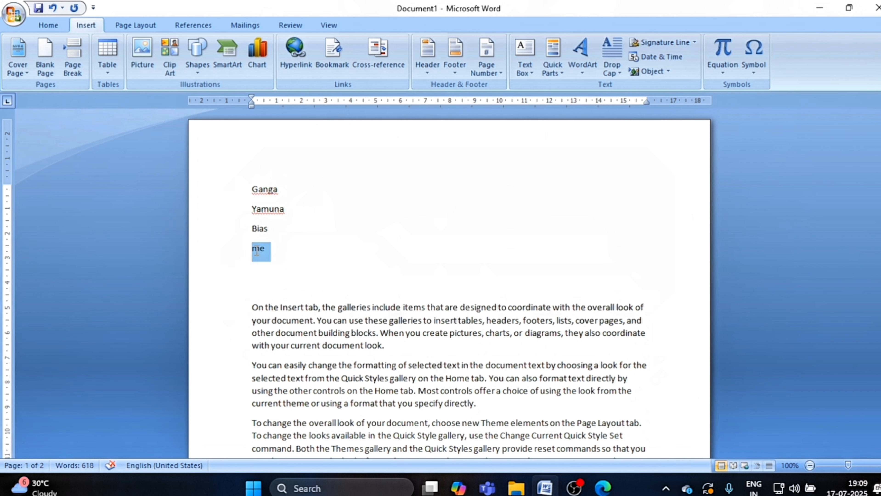
{"action": "left_click", "coordinate": [377, 73]}
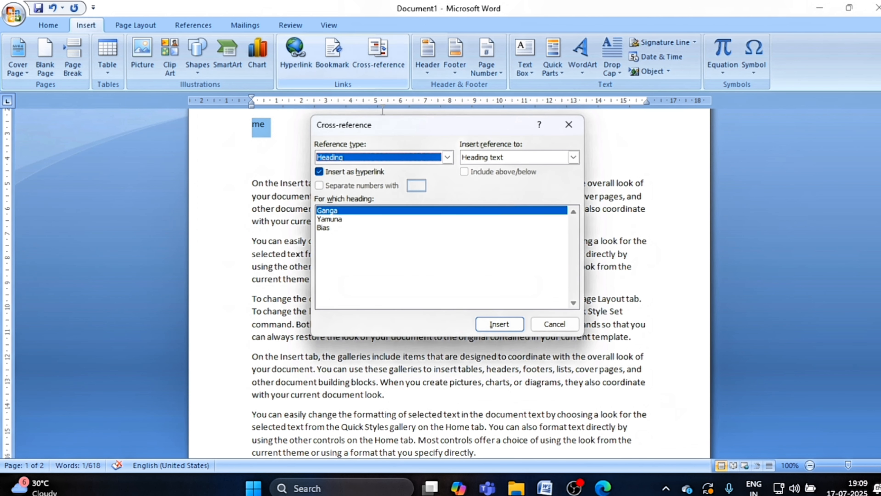
{"action": "left_click", "coordinate": [382, 157]}
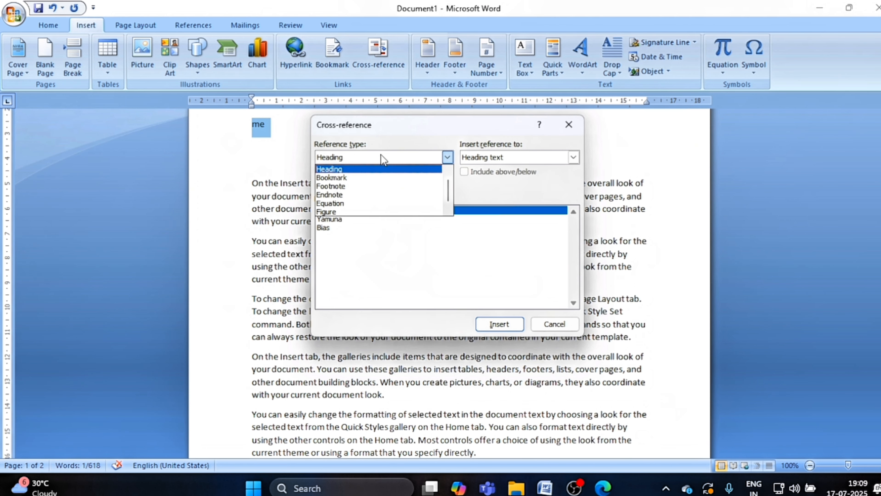
{"action": "left_click", "coordinate": [363, 177]}
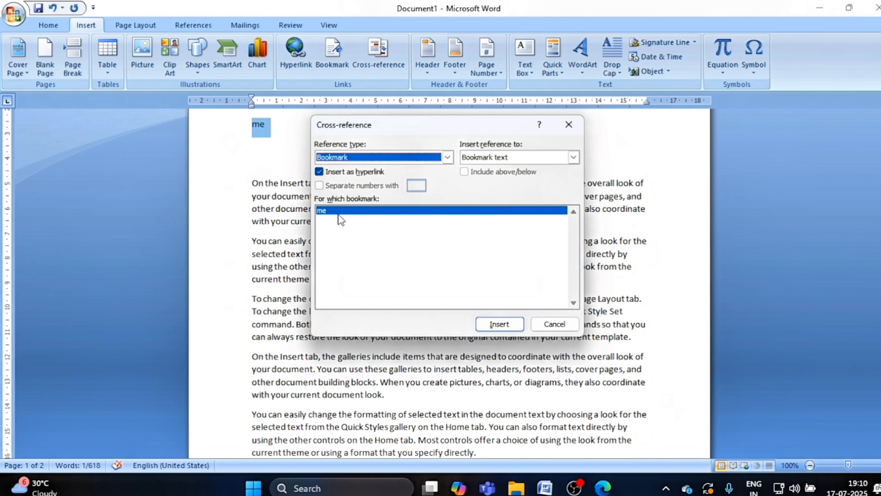
{"action": "left_click", "coordinate": [504, 325]}
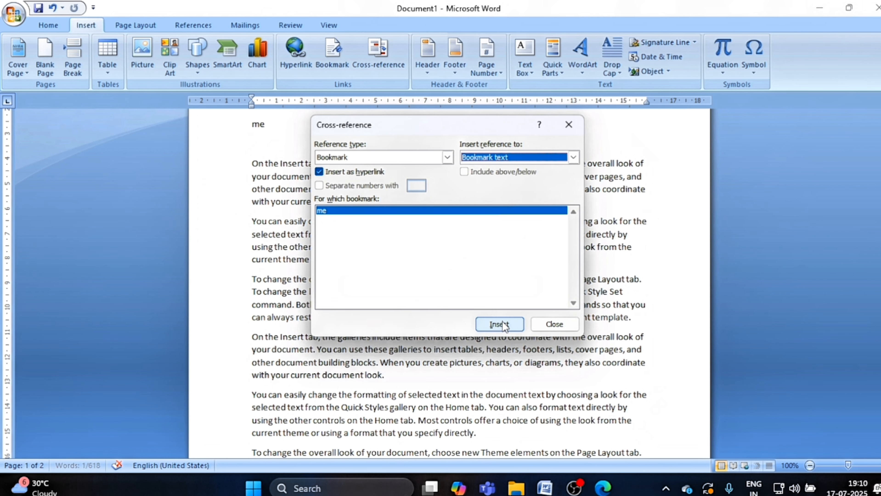
{"action": "left_click", "coordinate": [554, 324]}
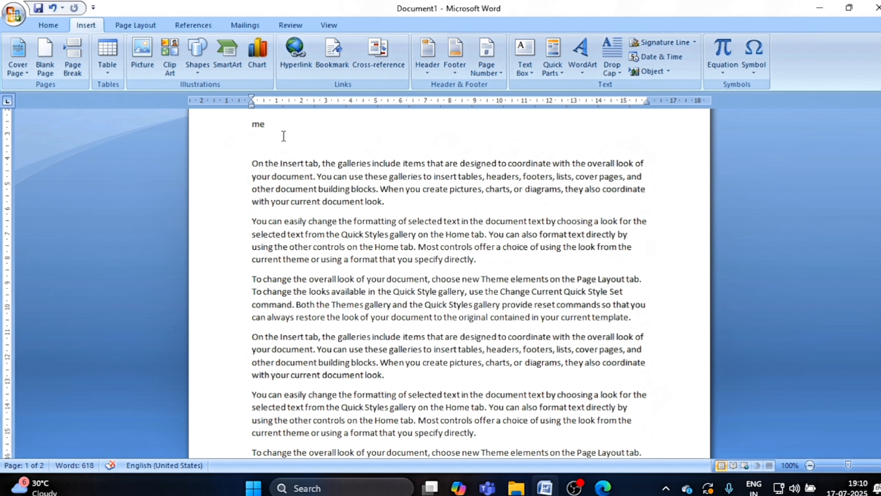
{"action": "left_click", "coordinate": [261, 124], "text": "ctrl"}
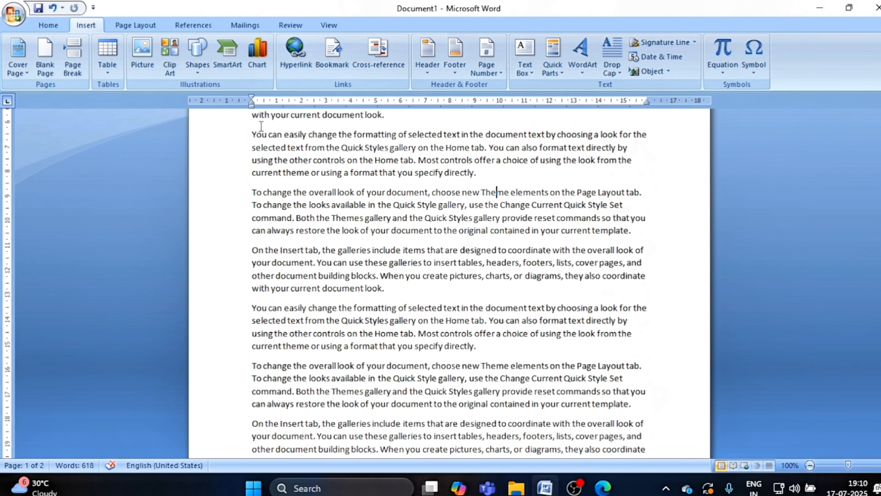